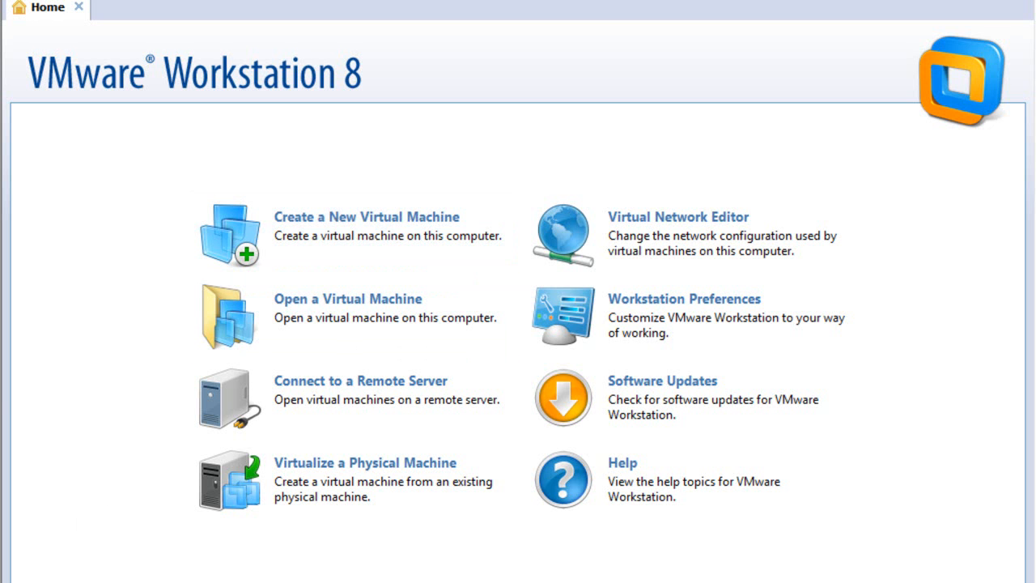
Browse in Windows Explorer to the Isos - Installers folder inside ITNET GOLD ROOT on the 750GB (E:) drive
click(27, 582)
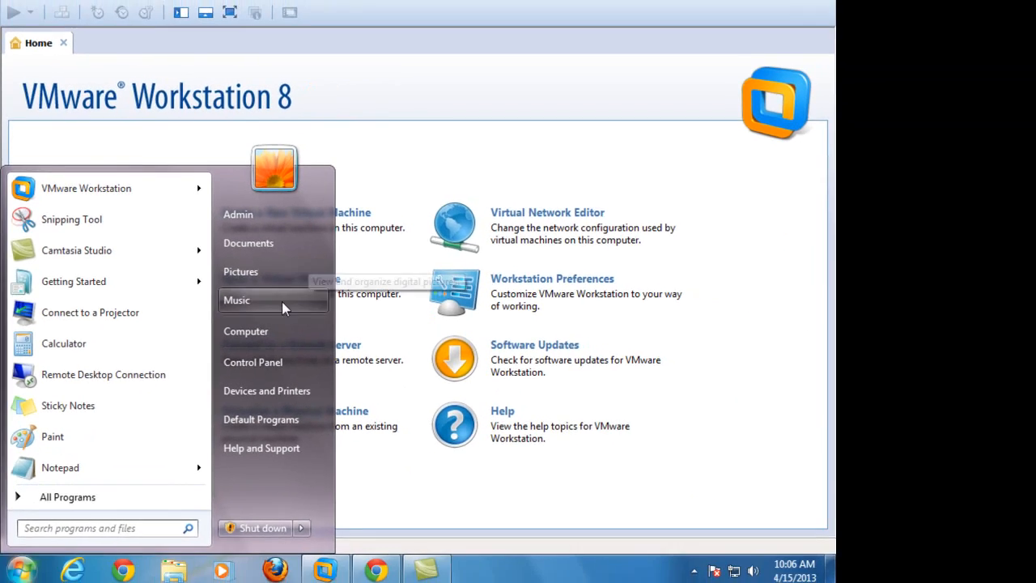
click(304, 363)
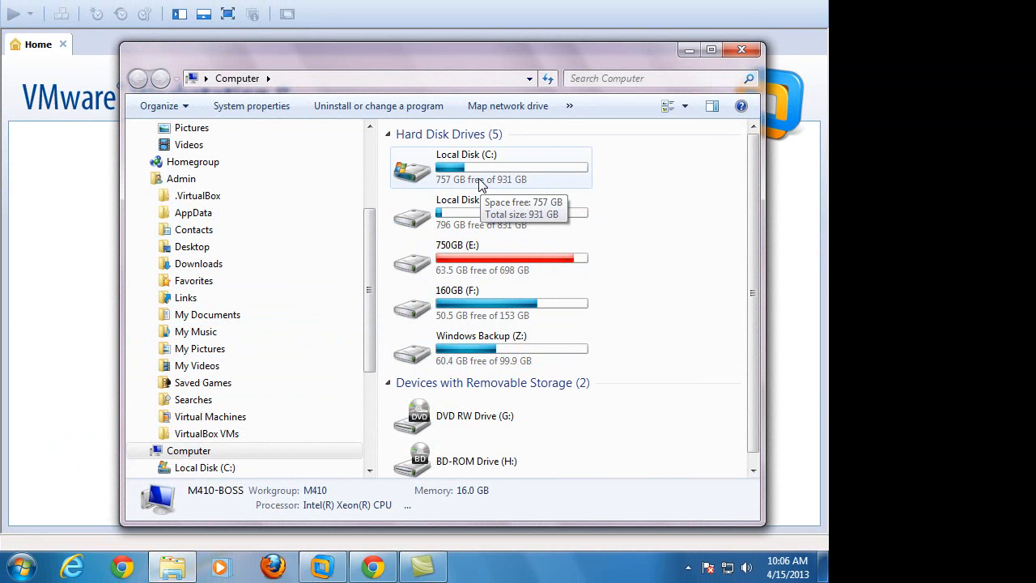
double_click(484, 256)
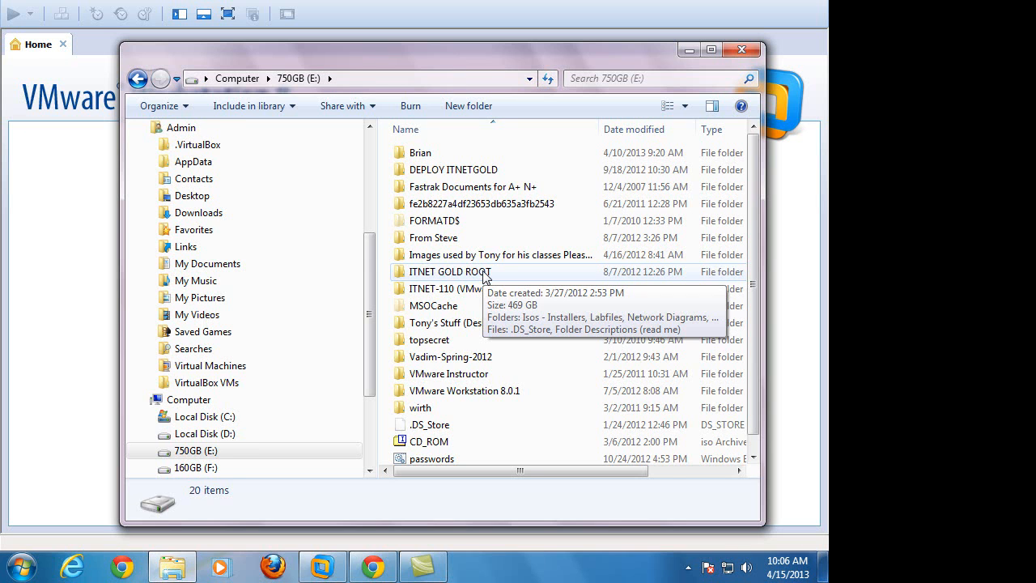
double_click(484, 275)
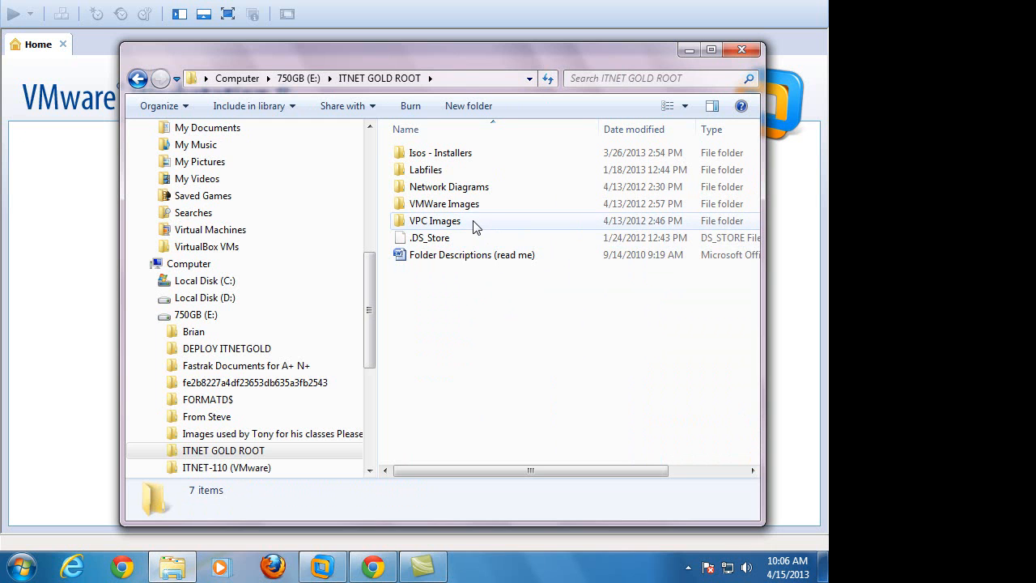
double_click(444, 156)
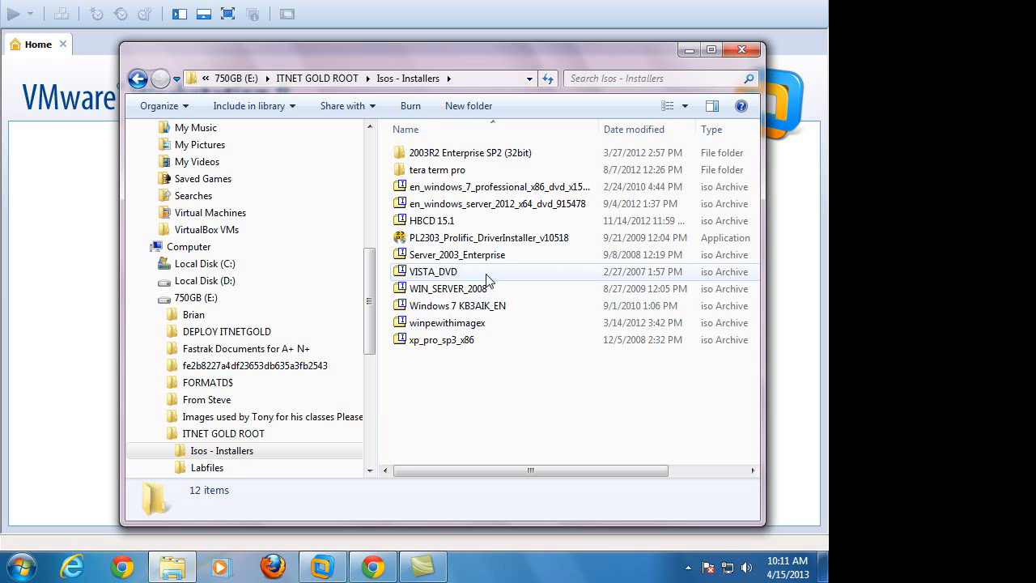
Look over the Windows Server 2008, Windows 7 KB3AIK_EN, XP Pro and Server 2003 ISO files, and close the folder window
click(467, 297)
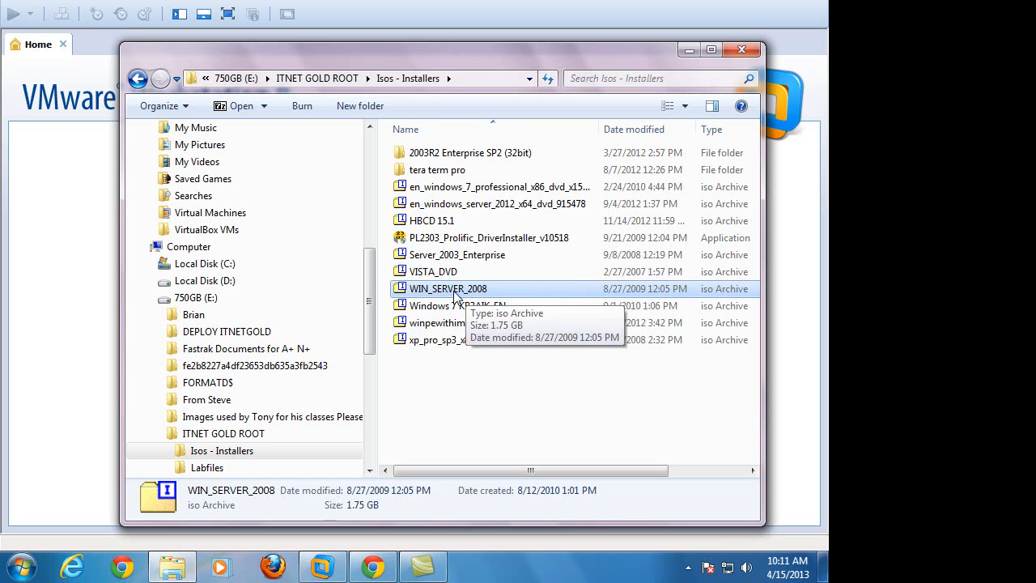
click(453, 312)
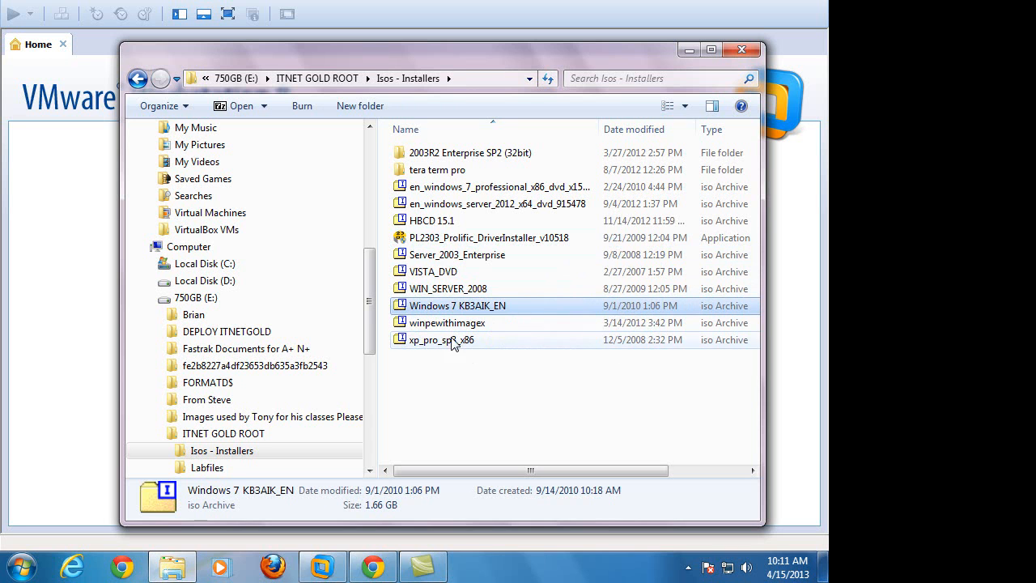
click(442, 343)
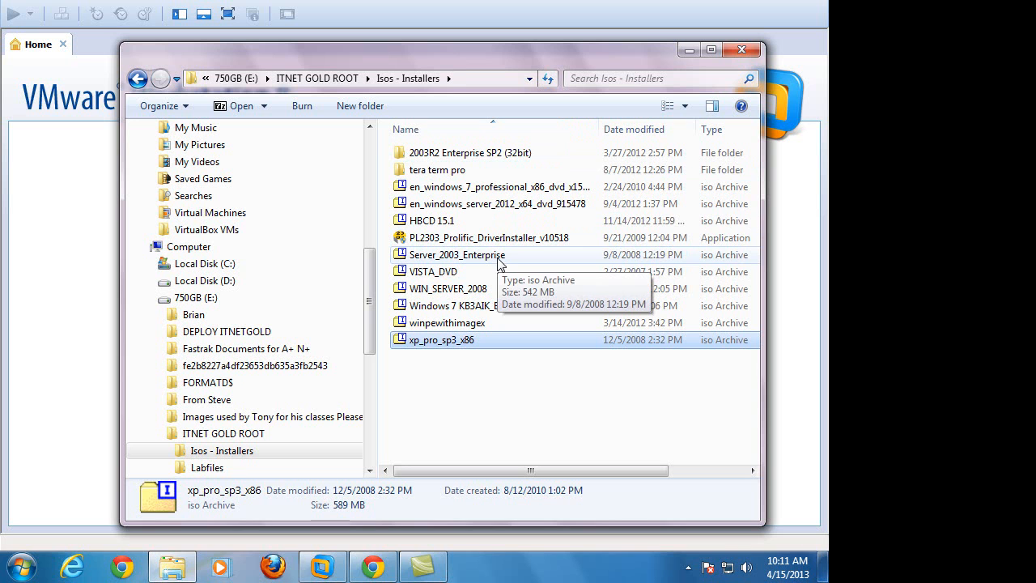
double_click(467, 258)
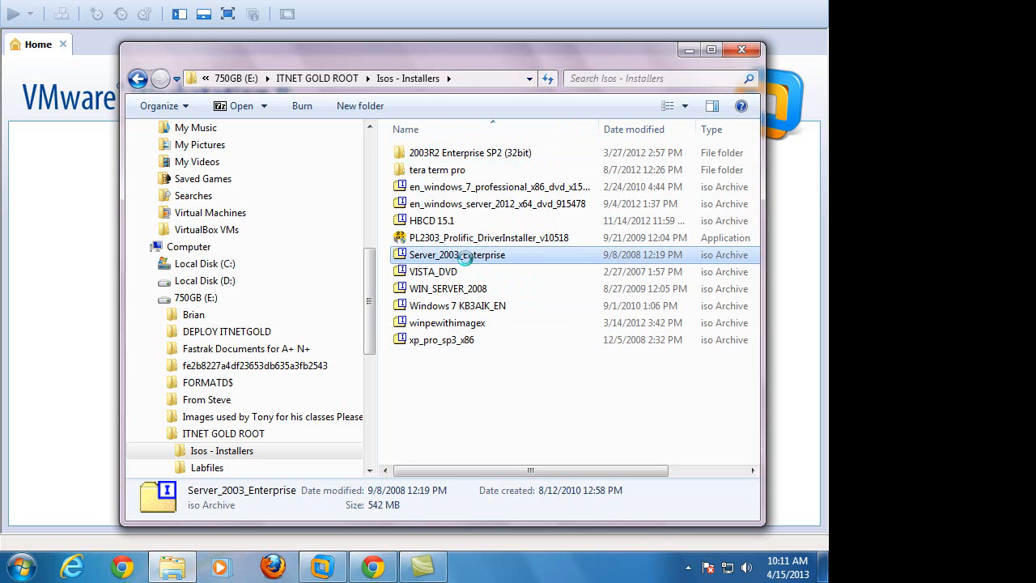
right_click(467, 259)
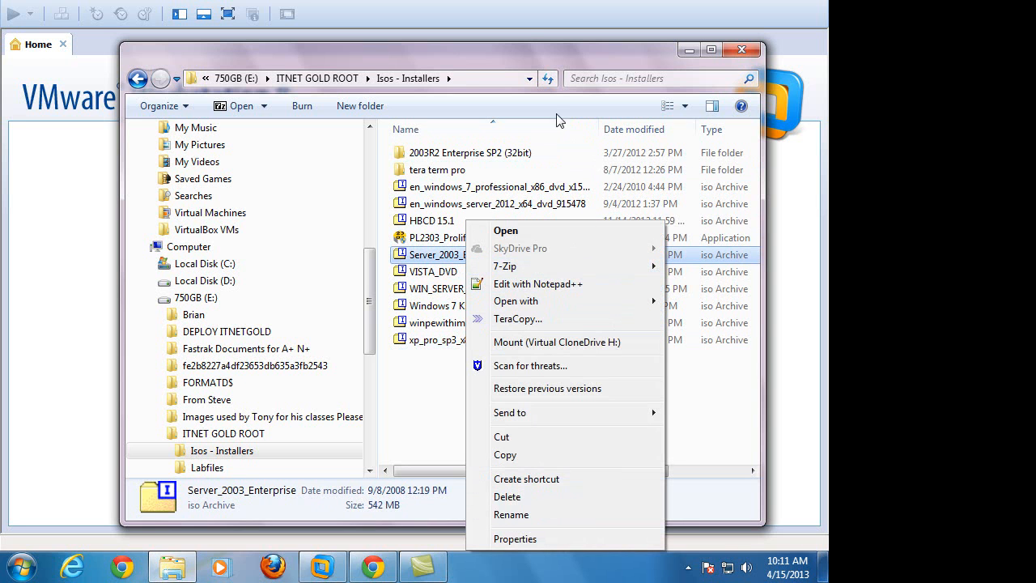
click(524, 52)
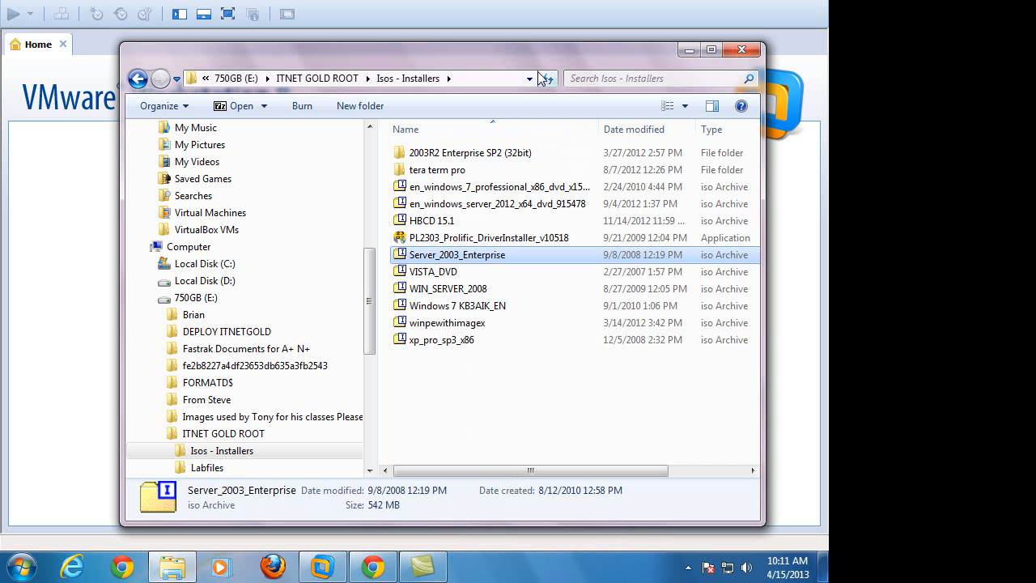
click(741, 51)
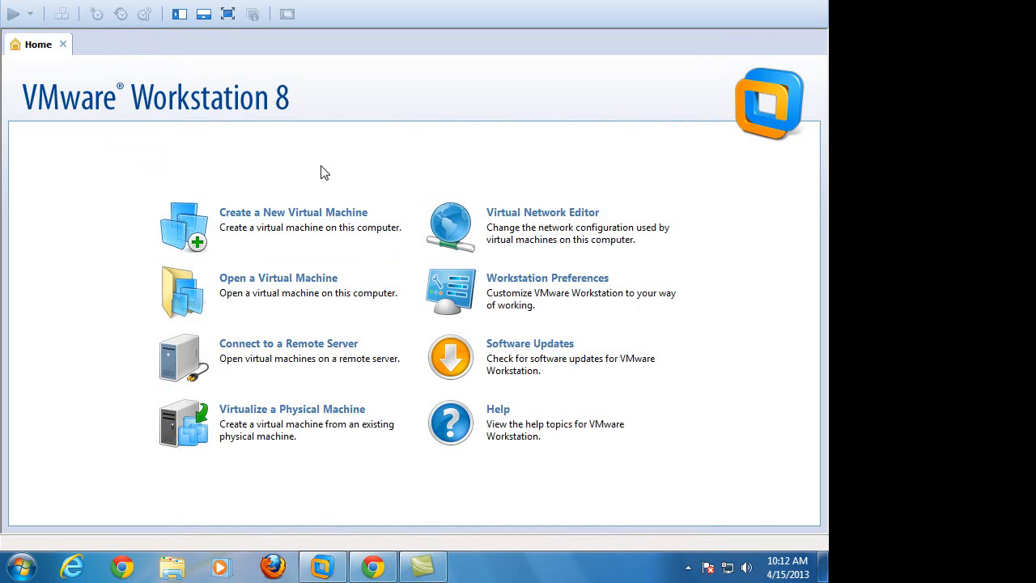
Start creating a new virtual machine with the Custom (advanced) configuration
click(290, 216)
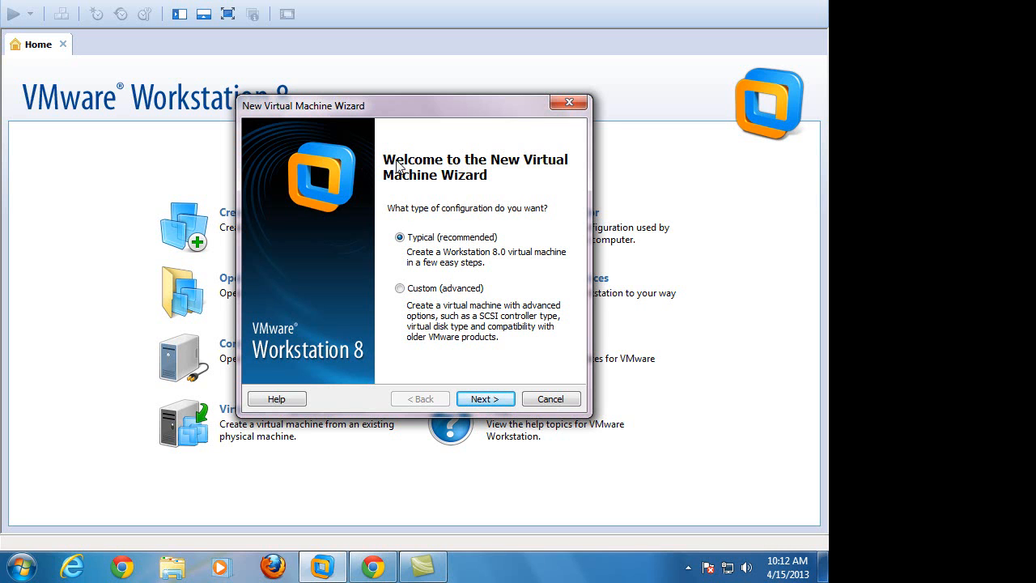
click(400, 289)
click(501, 402)
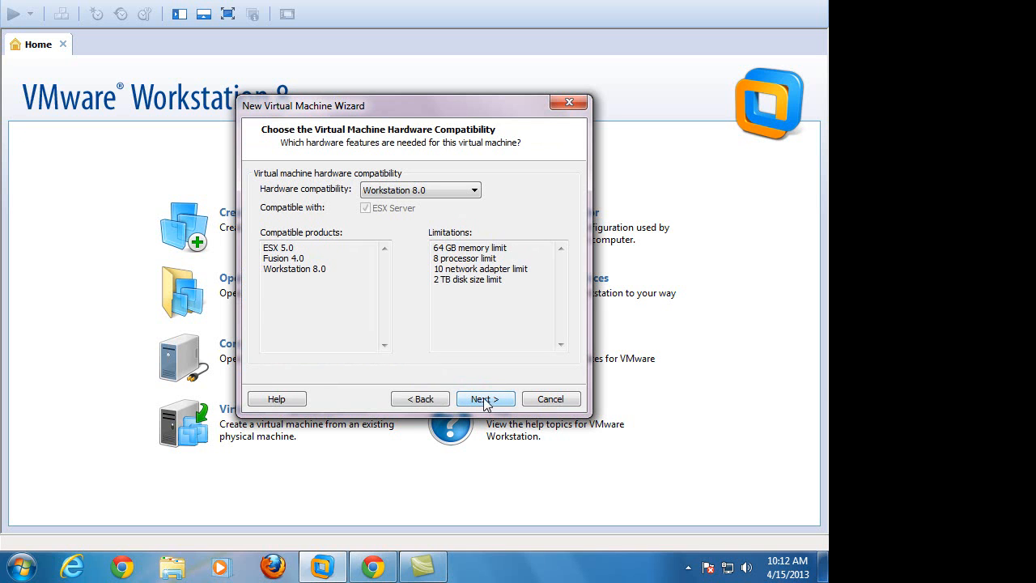
Review the available hardware compatibility versions and continue with Workstation 8.0
click(440, 195)
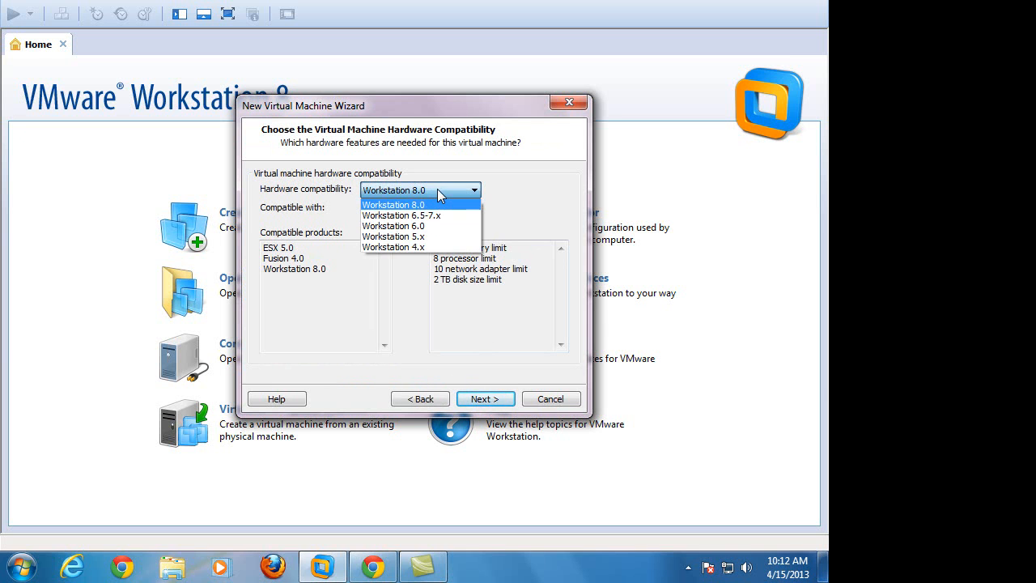
click(440, 194)
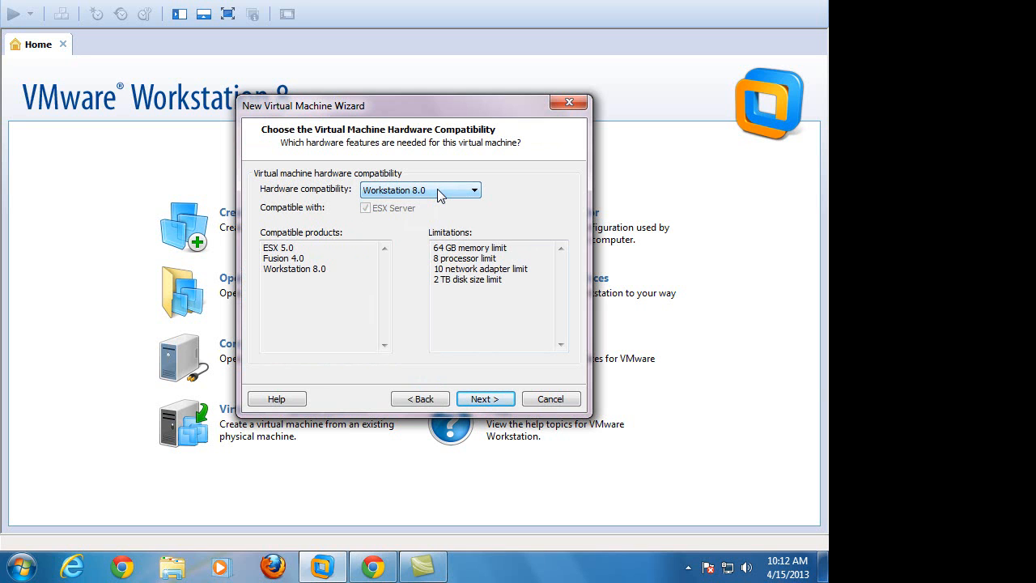
click(437, 194)
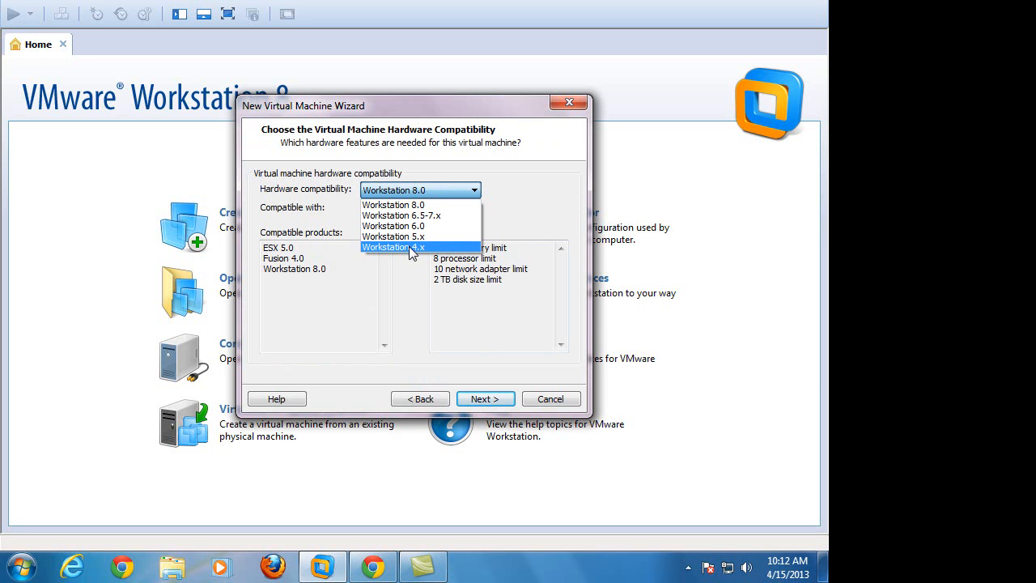
click(410, 206)
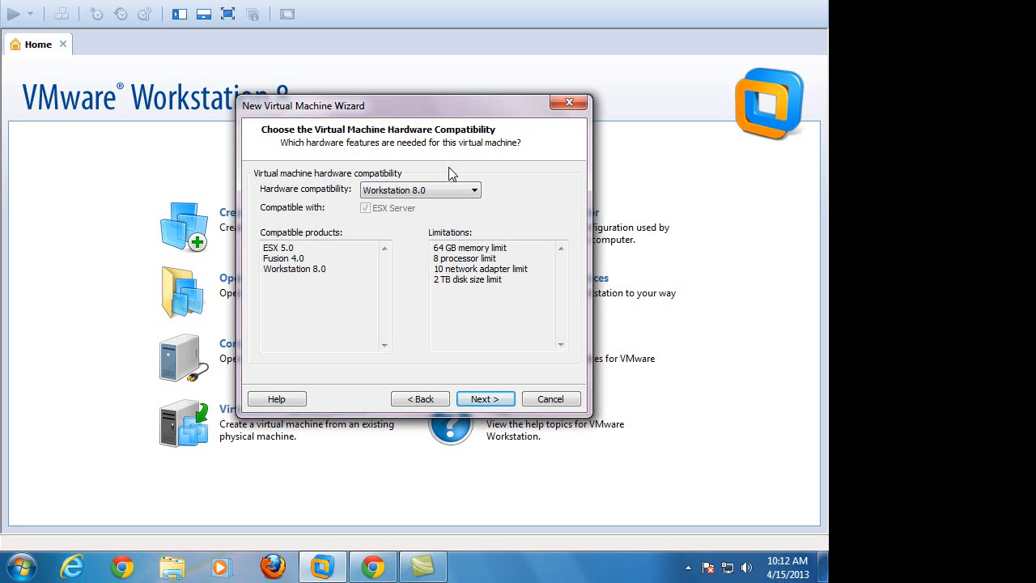
click(484, 399)
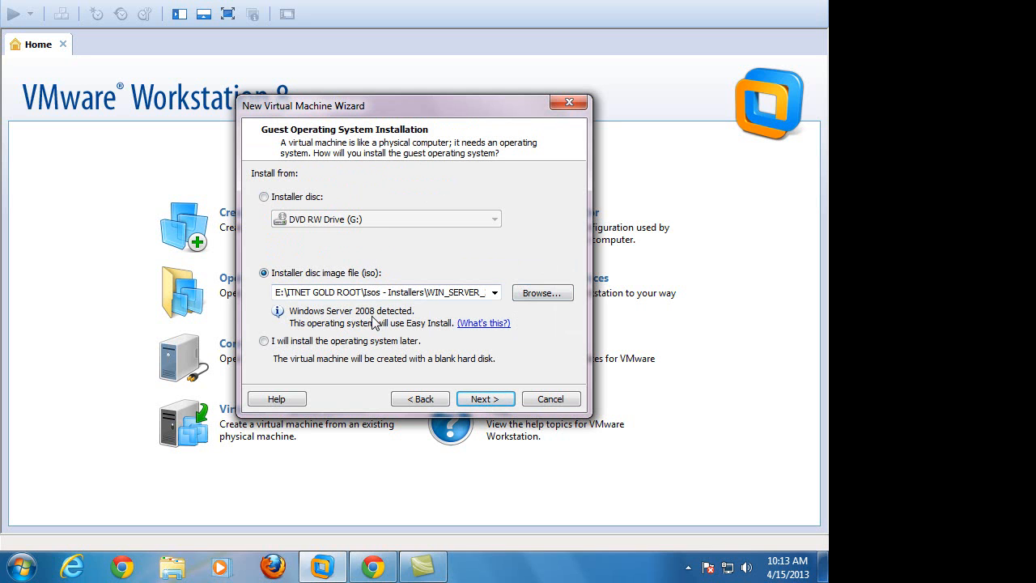
Try the installer disc in DVD RW Drive (G:) as the guest operating system's installation source
click(264, 197)
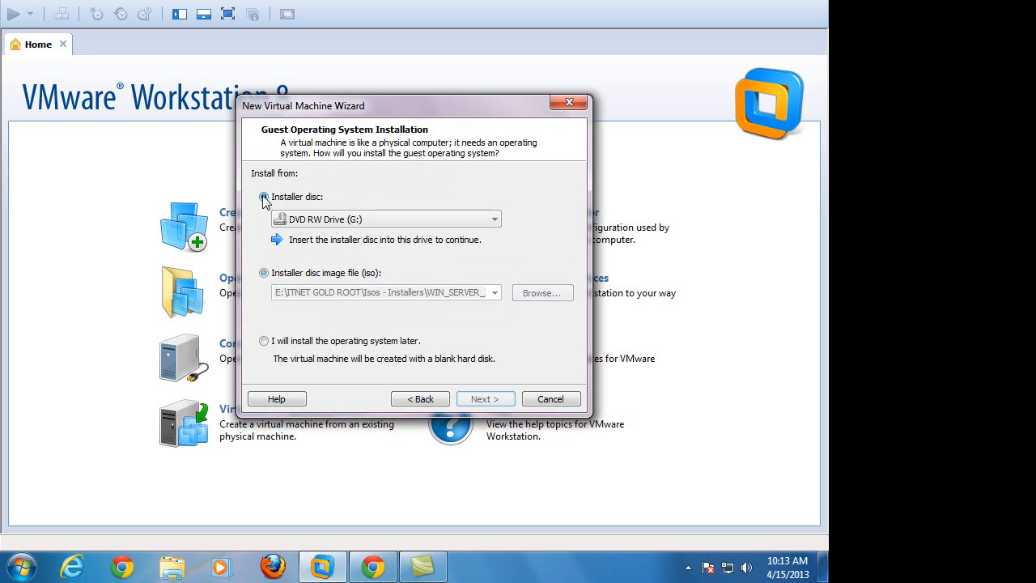
click(323, 221)
click(322, 224)
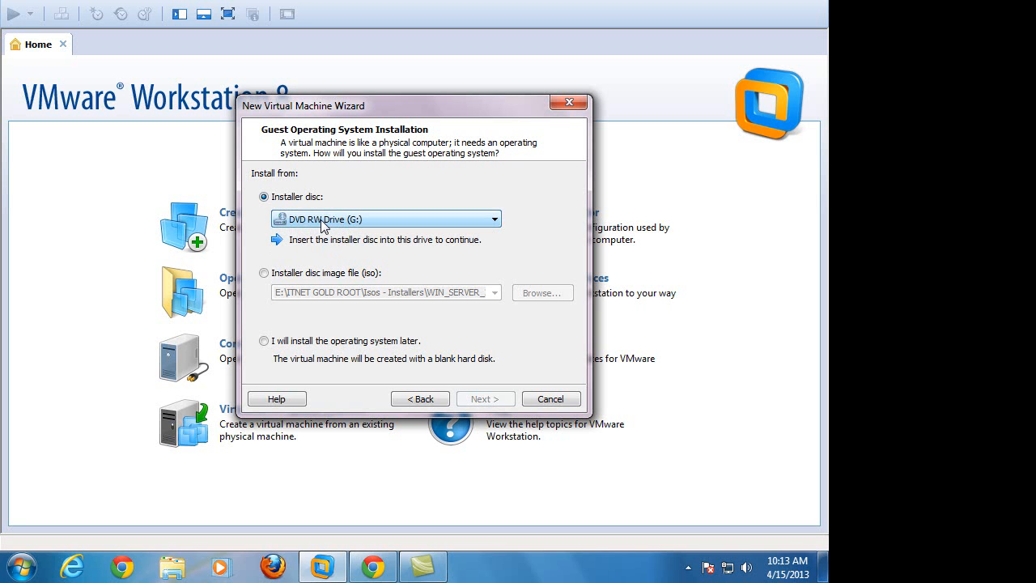
Set the installation source to the WIN_SERVER_2008 image file from the Isos - Installers folder
click(264, 275)
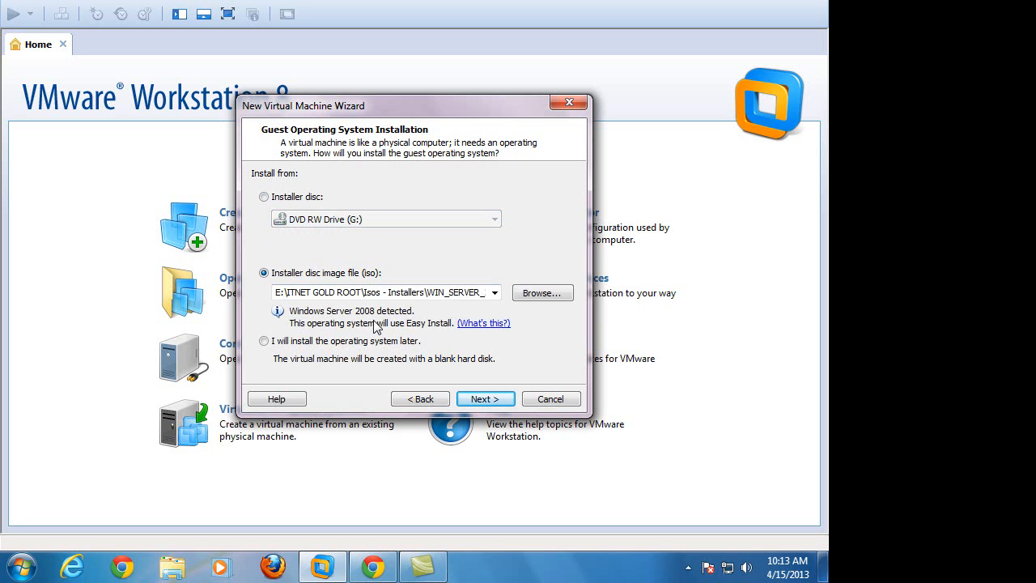
click(543, 295)
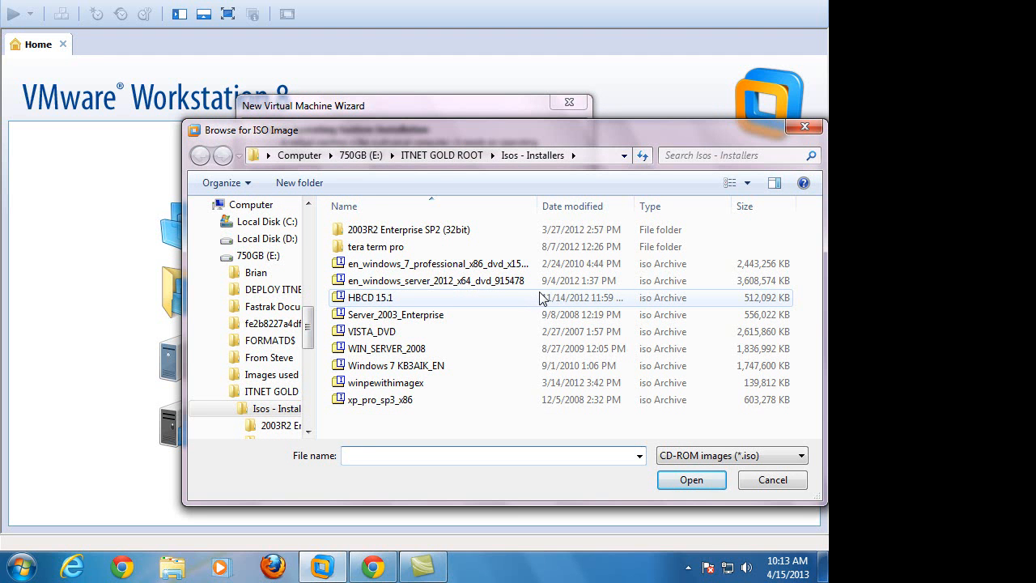
click(402, 351)
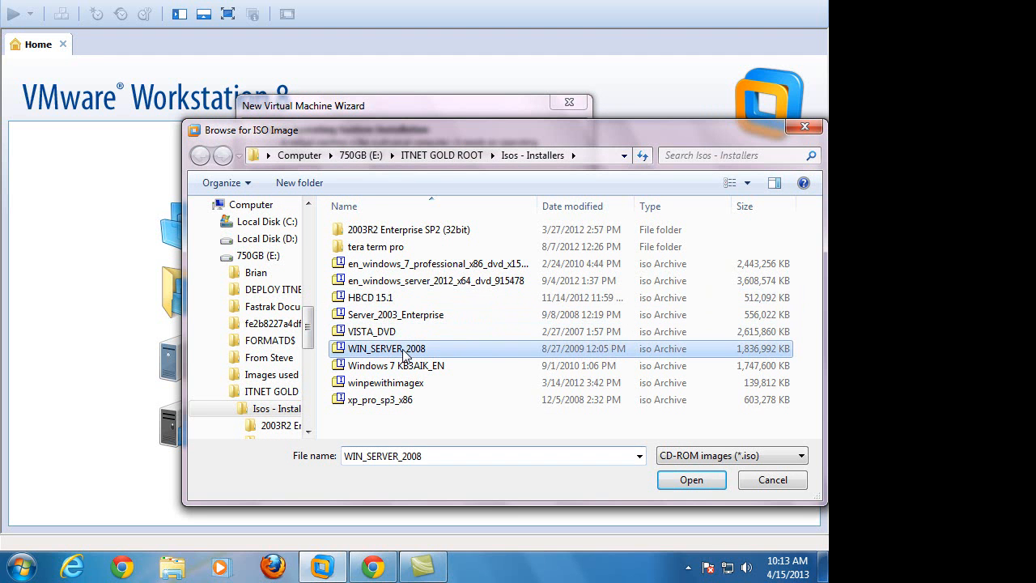
click(692, 481)
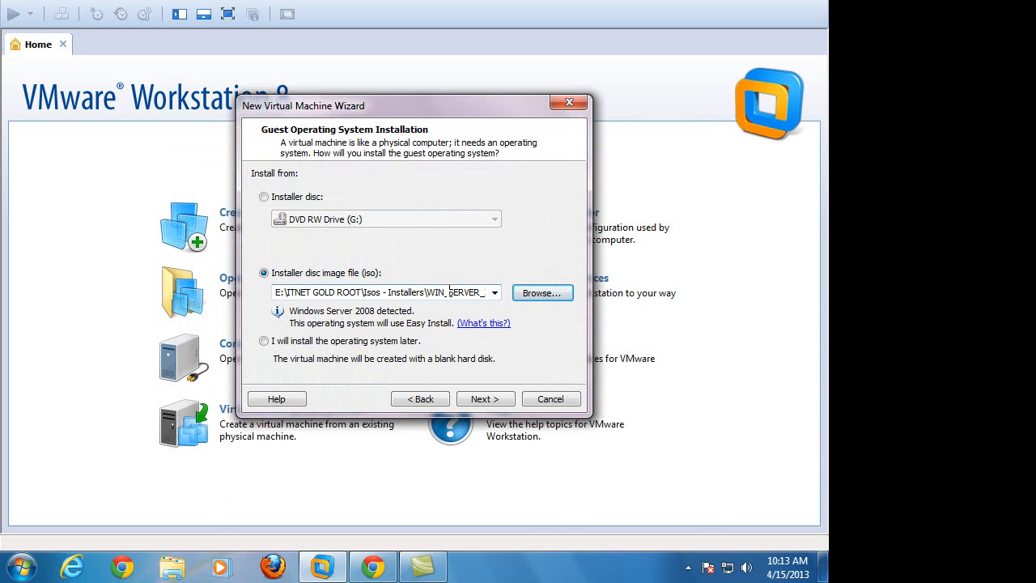
Choose to install the operating system later, and go back to change the configuration type to Typical (recommended)
click(265, 342)
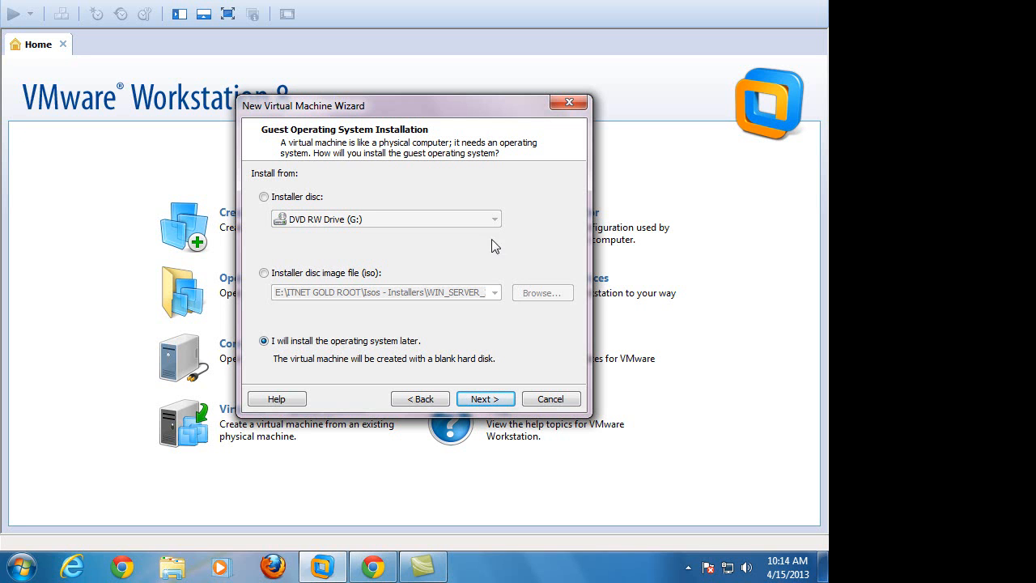
click(415, 402)
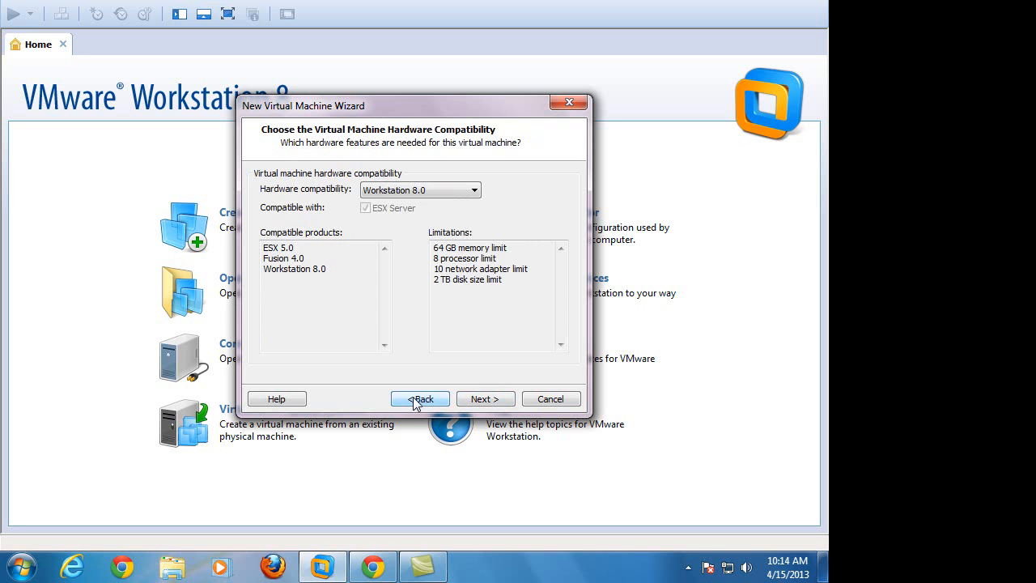
click(415, 401)
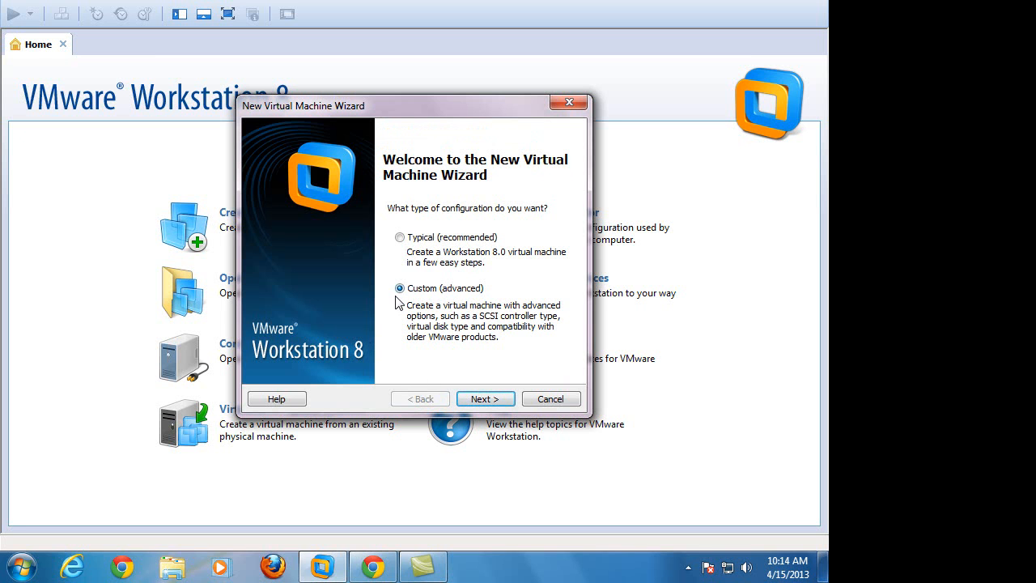
click(399, 237)
click(488, 401)
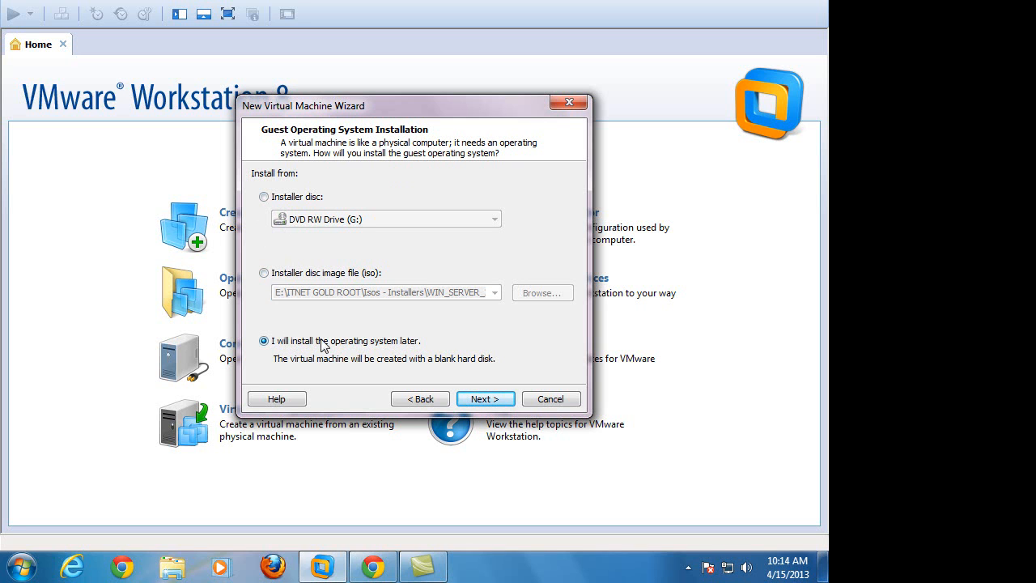
Choose installation from a disc image file, select the WIN_SERVER_2008 ISO, and continue to the Easy Install information
click(264, 274)
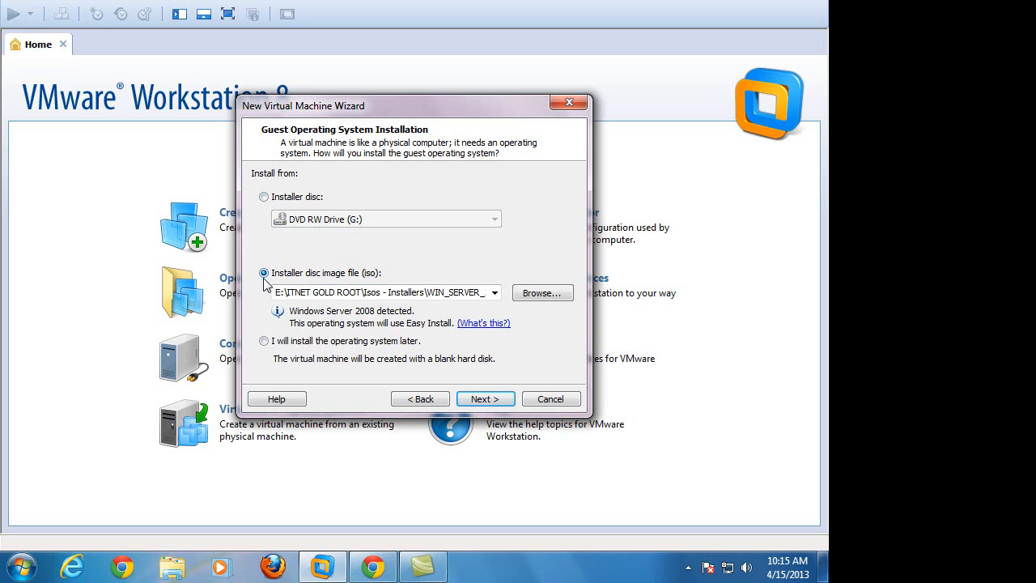
click(544, 296)
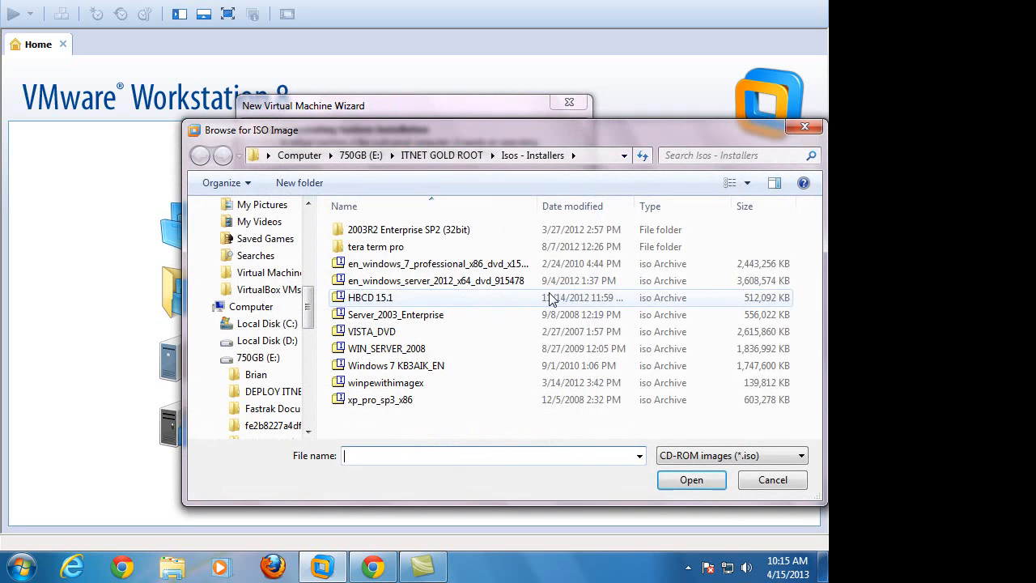
click(427, 349)
drag(538, 130, 390, 102)
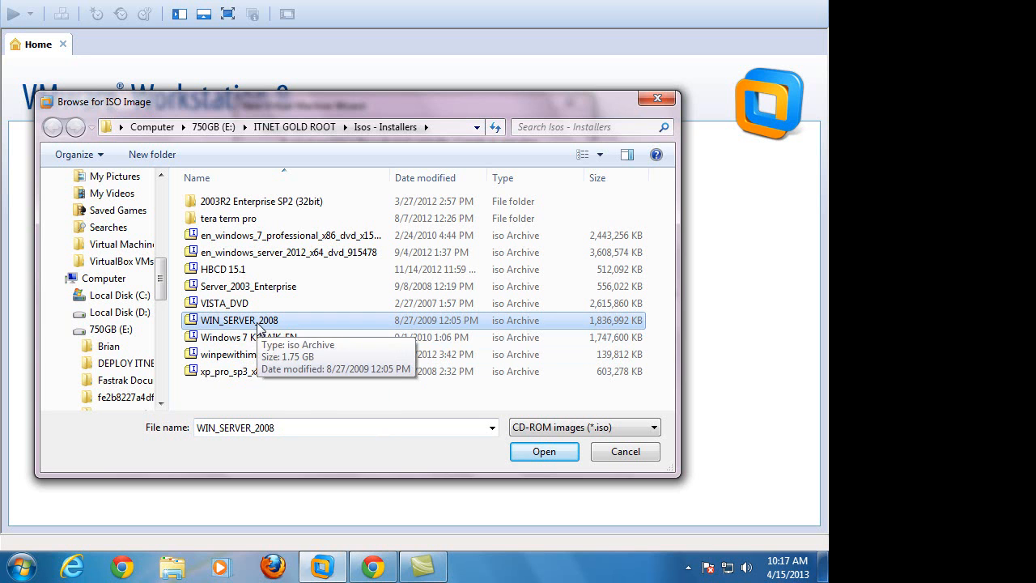
click(544, 451)
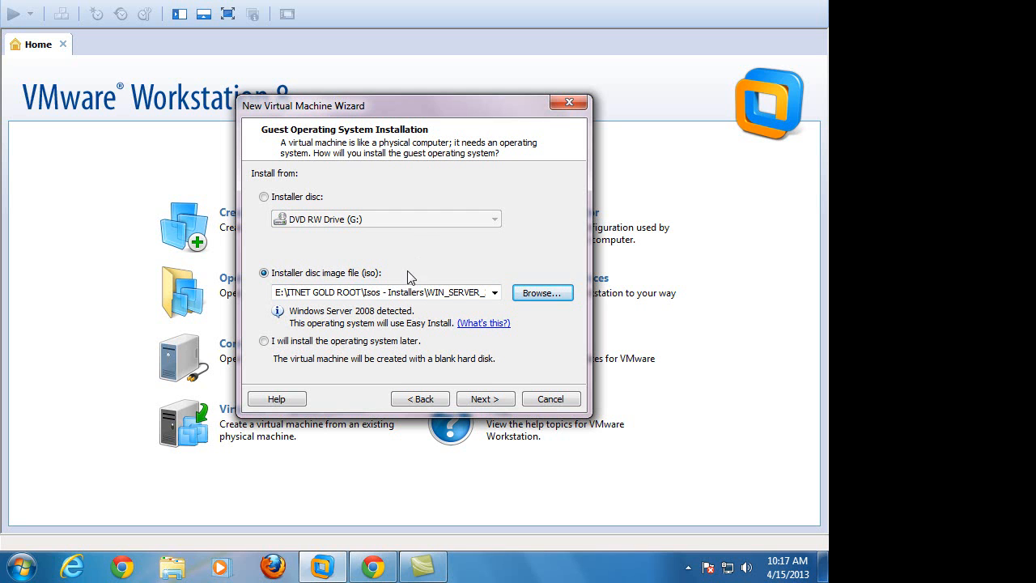
click(486, 403)
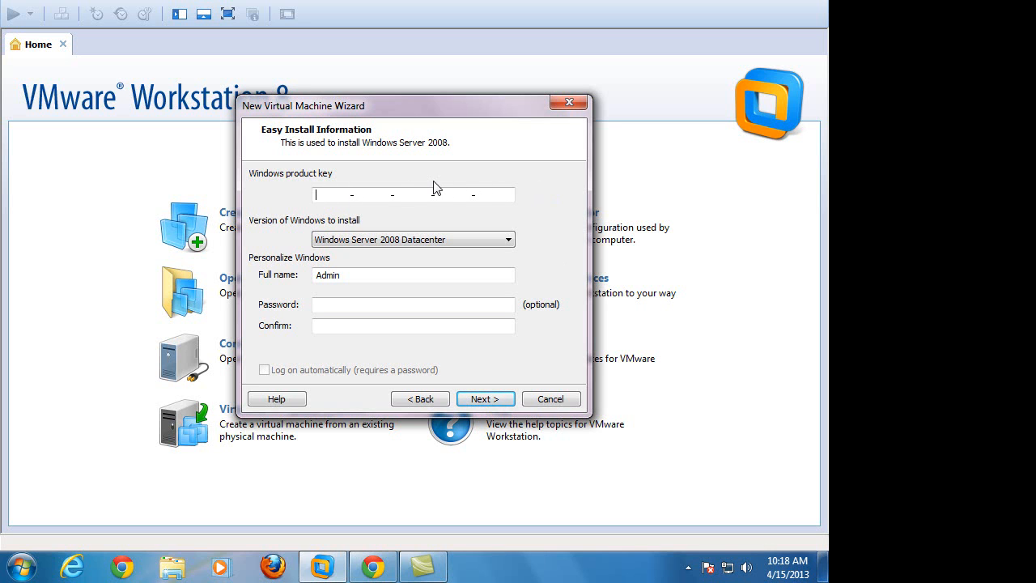
Compare the available Windows versions and set the version to install to Windows Server 2008 Enterprise
click(508, 241)
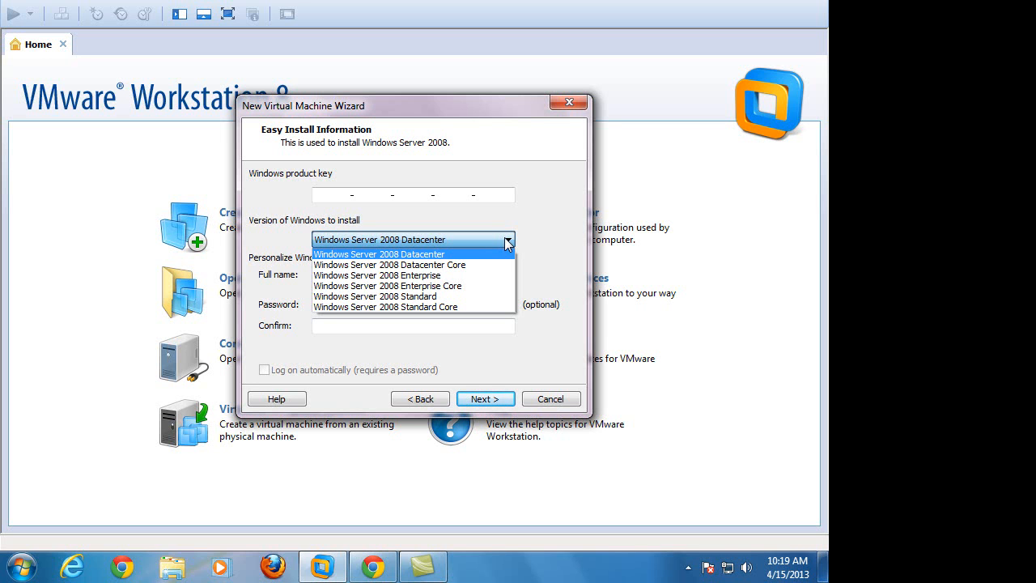
click(497, 276)
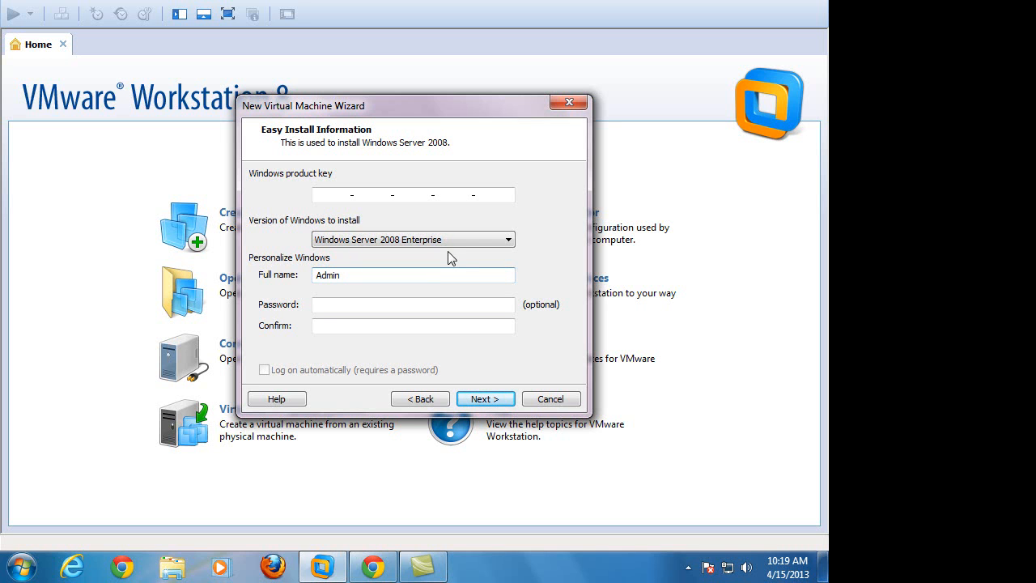
click(444, 240)
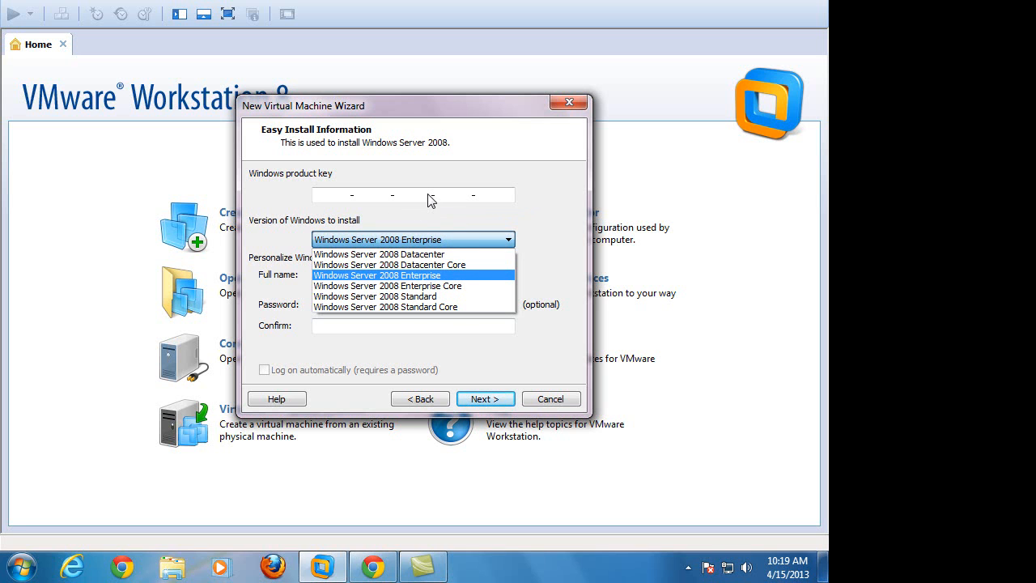
click(442, 254)
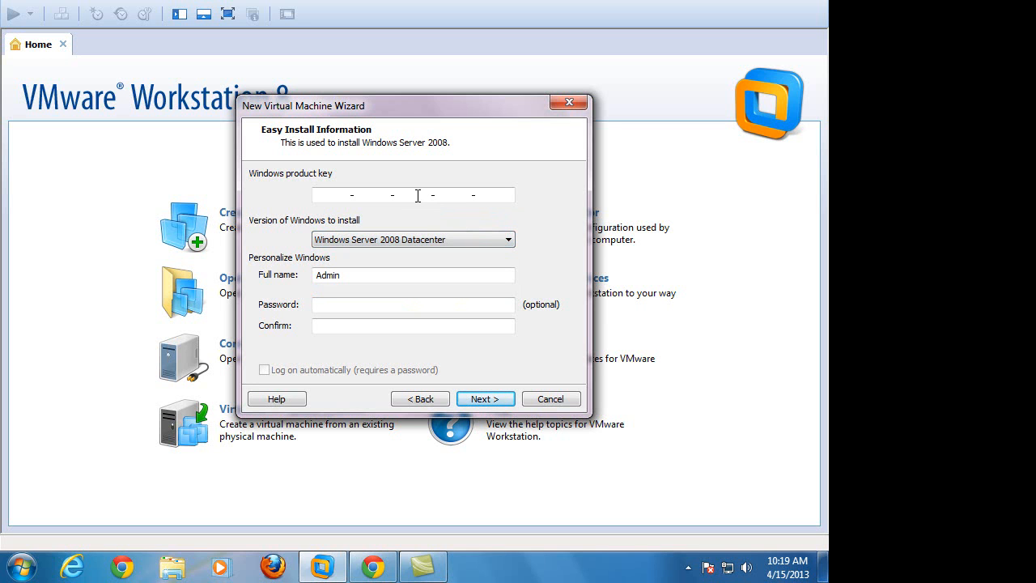
click(426, 241)
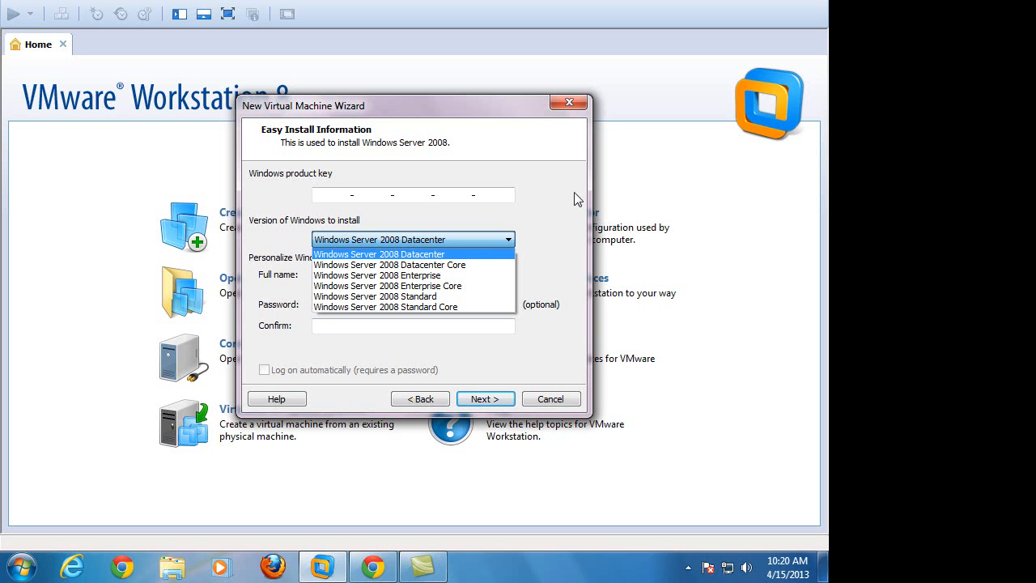
click(434, 275)
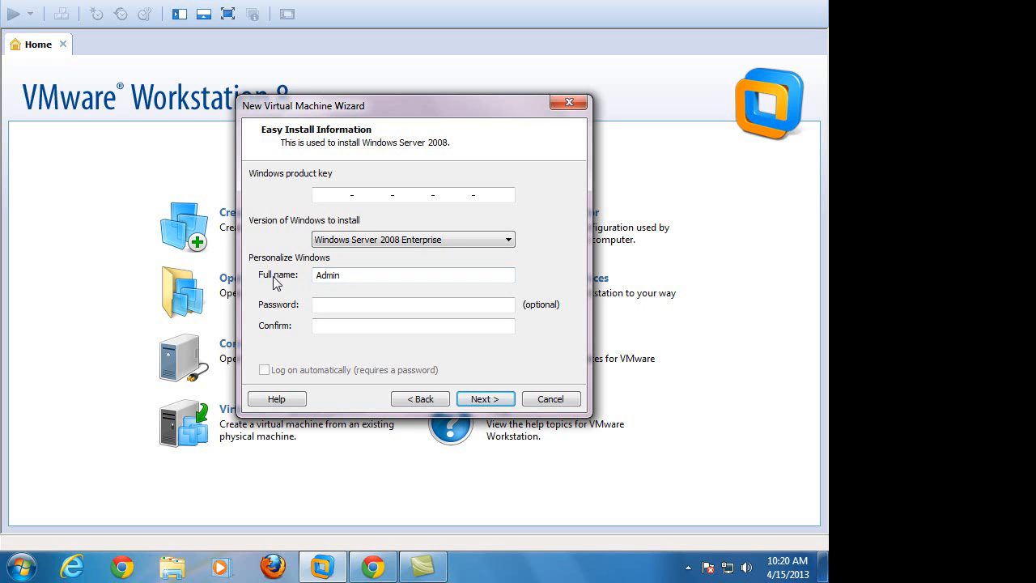
Enter the account password for the Windows installation and repeat it in the confirmation field
click(353, 304)
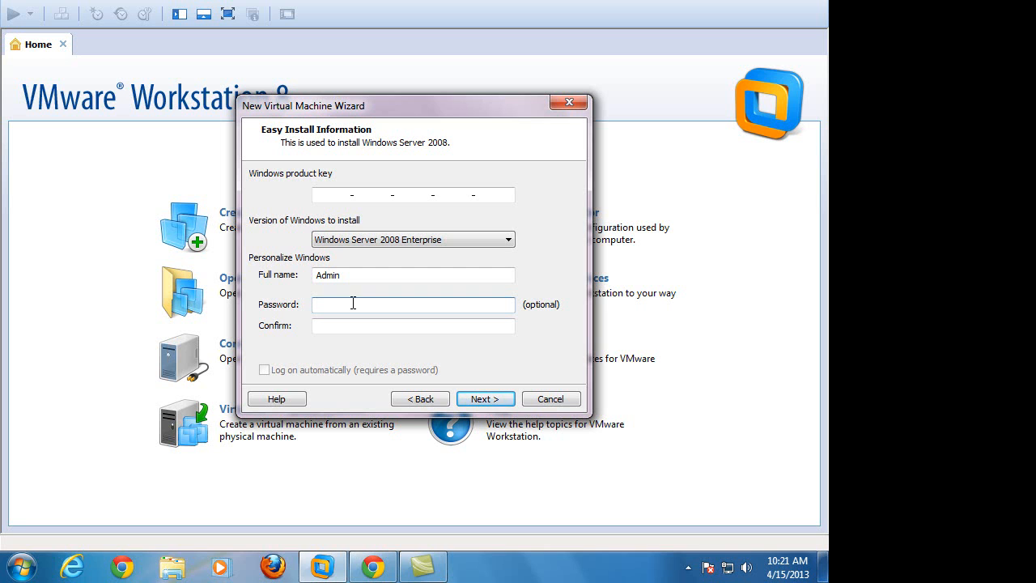
text(•••)
key(BackSpace)
key(BackSpace)
key(BackSpace)
text(••••••••••)
key(Tab)
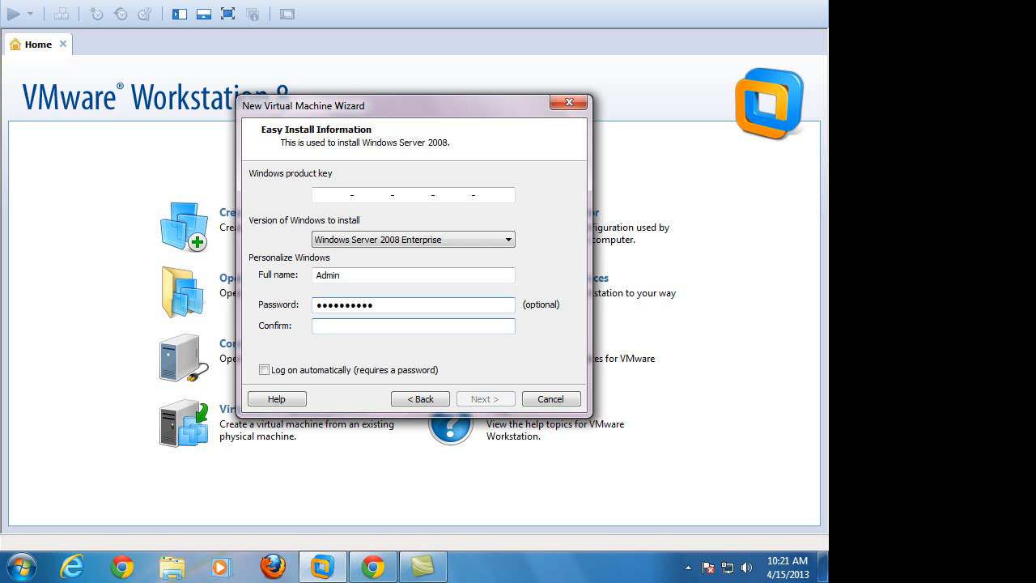
text(••••••••••)
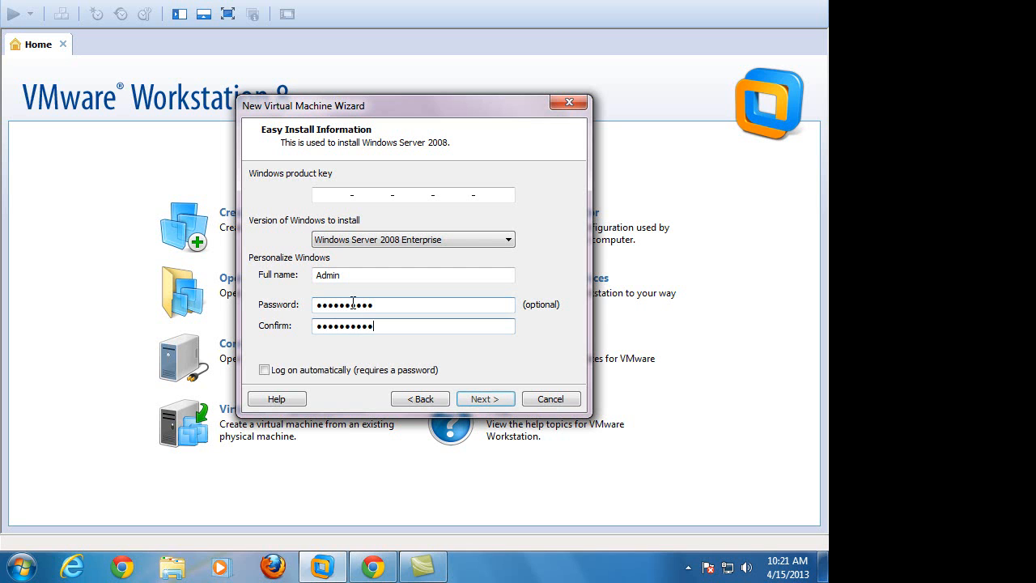
Enable automatic logon and continue to naming the virtual machine without entering a Windows product key
click(264, 370)
click(491, 239)
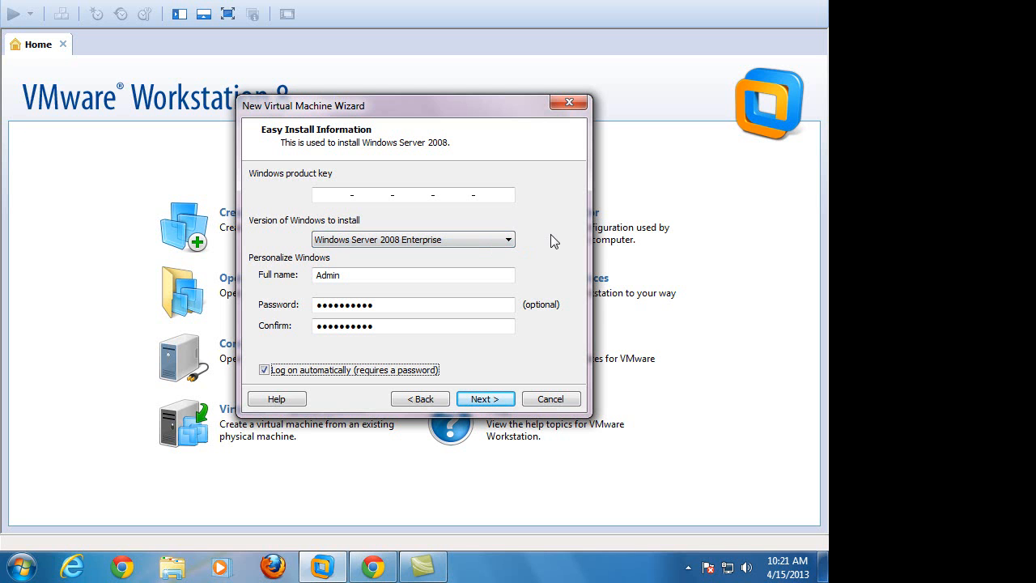
click(489, 400)
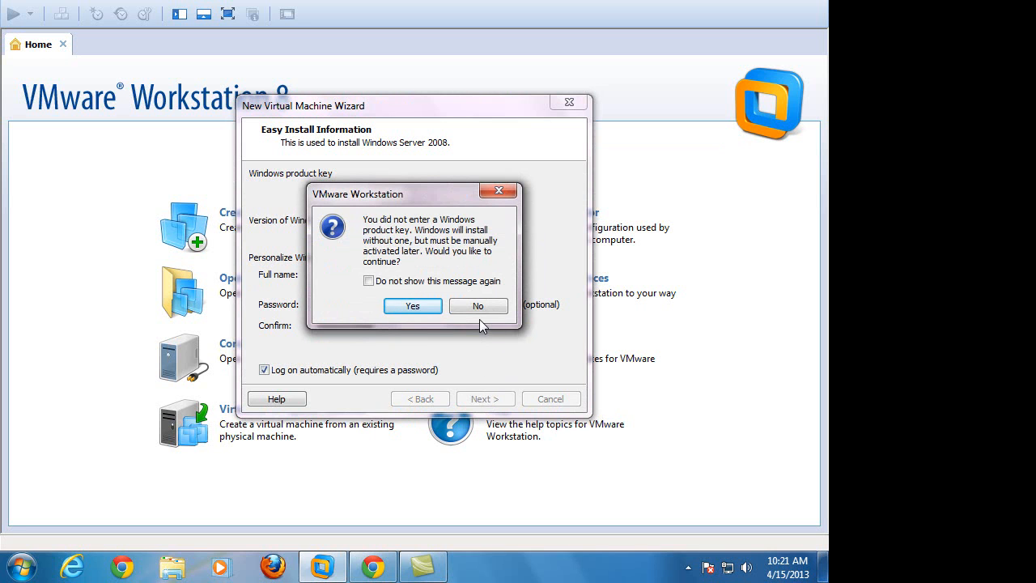
click(424, 308)
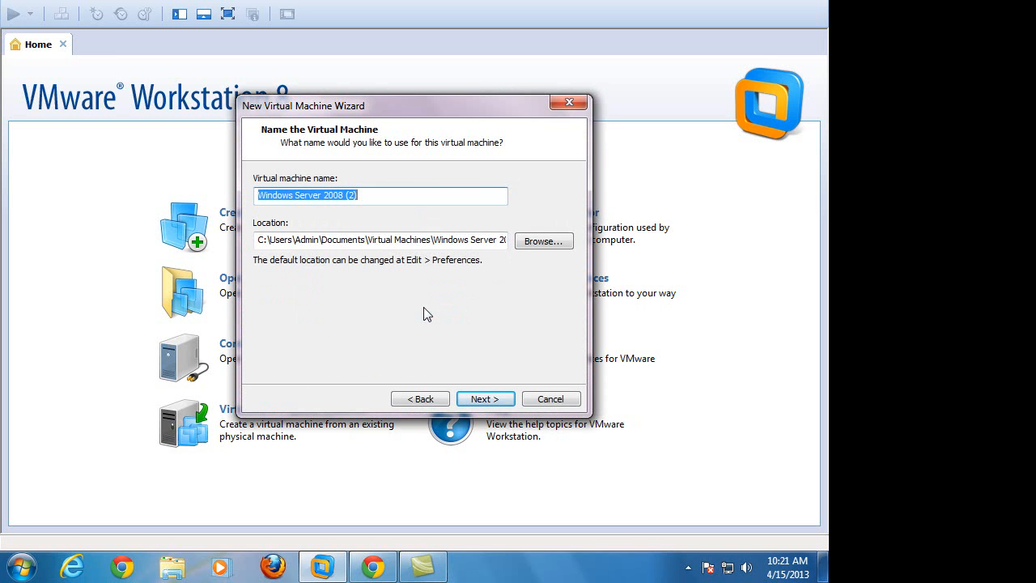
Examine the proposed virtual machine name and read its location path through to the end
click(392, 198)
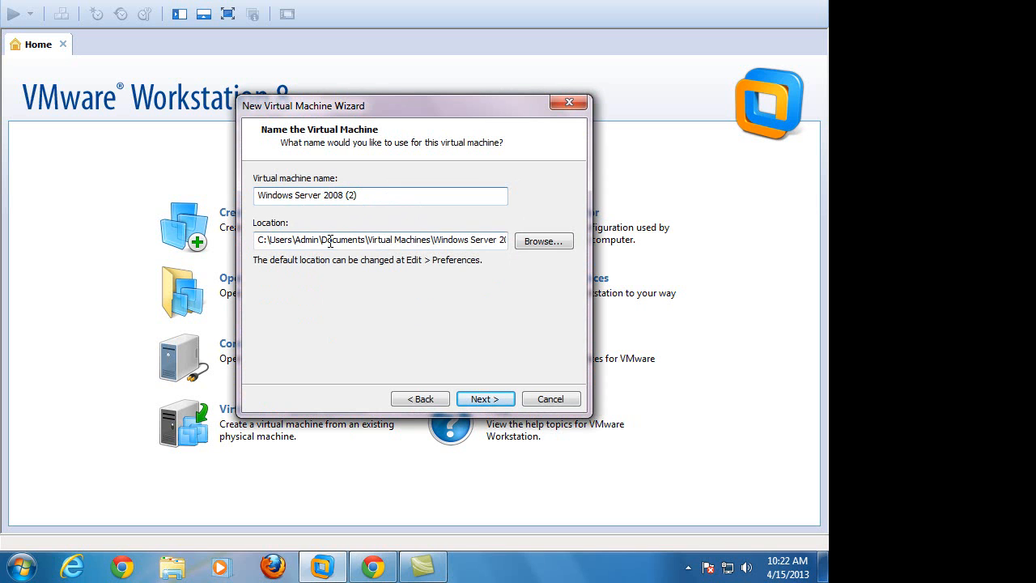
click(363, 240)
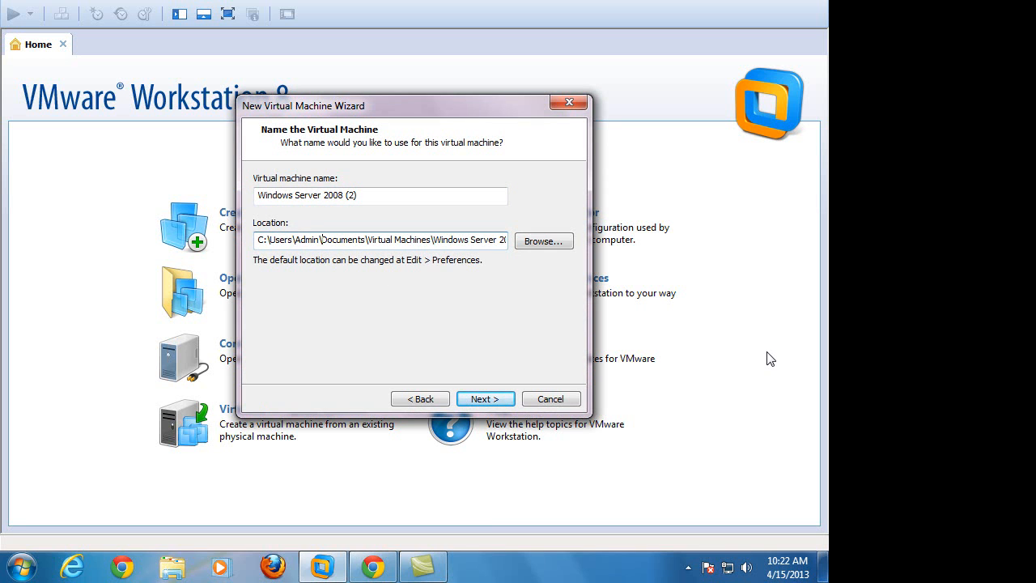
key(Right)
key(Right)
key(Right)
key(Right)
key(Right)
key(Right)
key(Right)
key(Right)
key(Right)
key(Right)
key(Right)
key(Right)
key(Right)
key(Right)
key(Right)
key(Right)
key(Right)
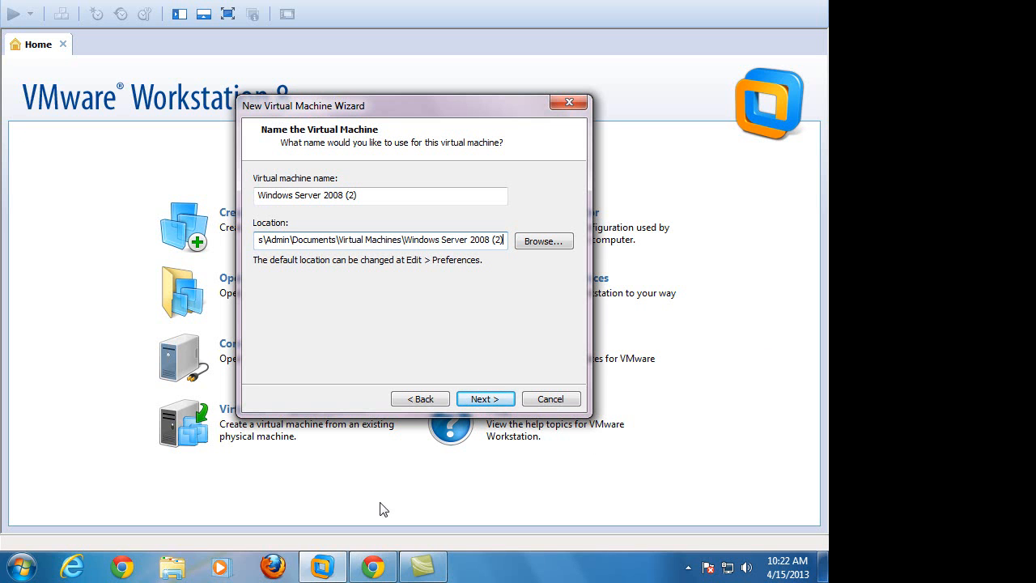
Open the Virtual Machines folder in the Documents library and delete the old Windows Server 2008 folder
click(30, 570)
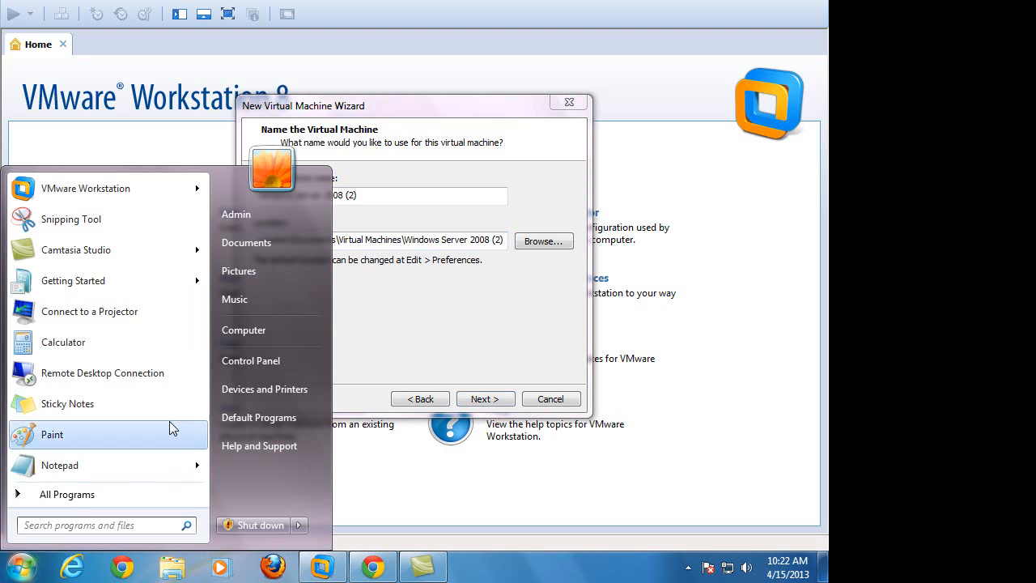
click(257, 246)
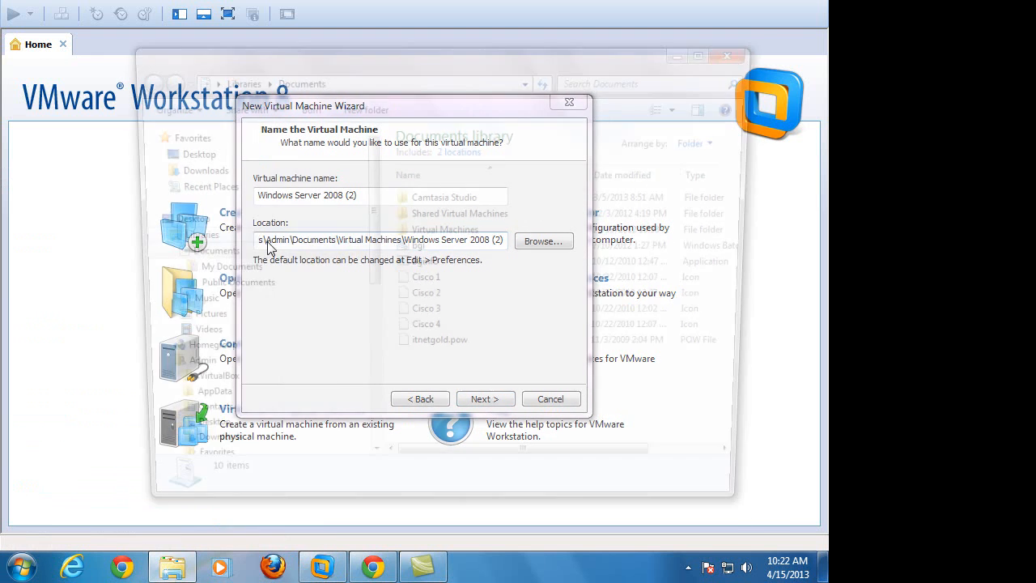
double_click(442, 232)
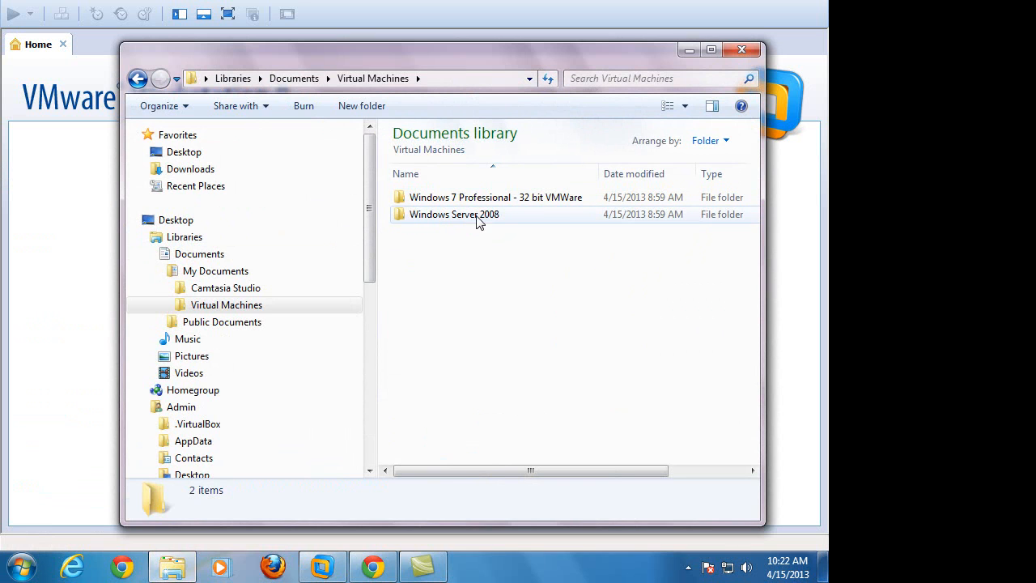
click(478, 221)
right_click(478, 221)
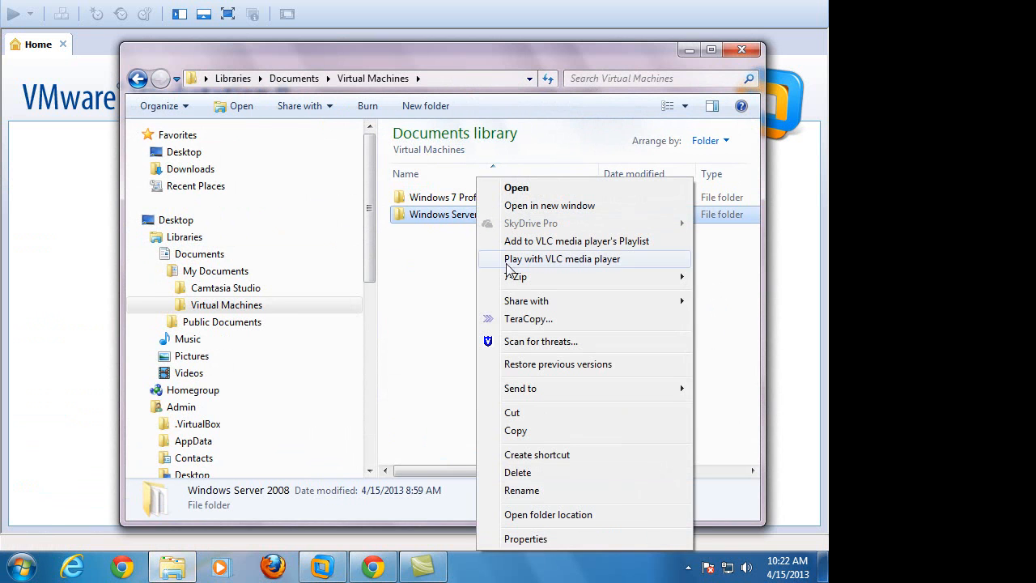
click(527, 472)
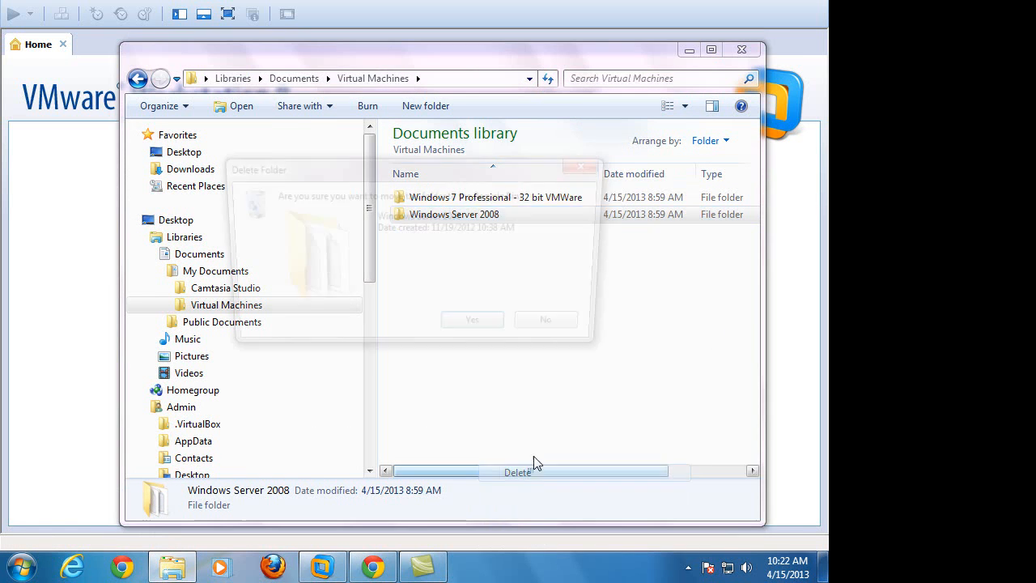
click(489, 334)
Delete the Windows 7 Professional - 32 bit VMWare folder and close the file window
click(466, 201)
right_click(466, 201)
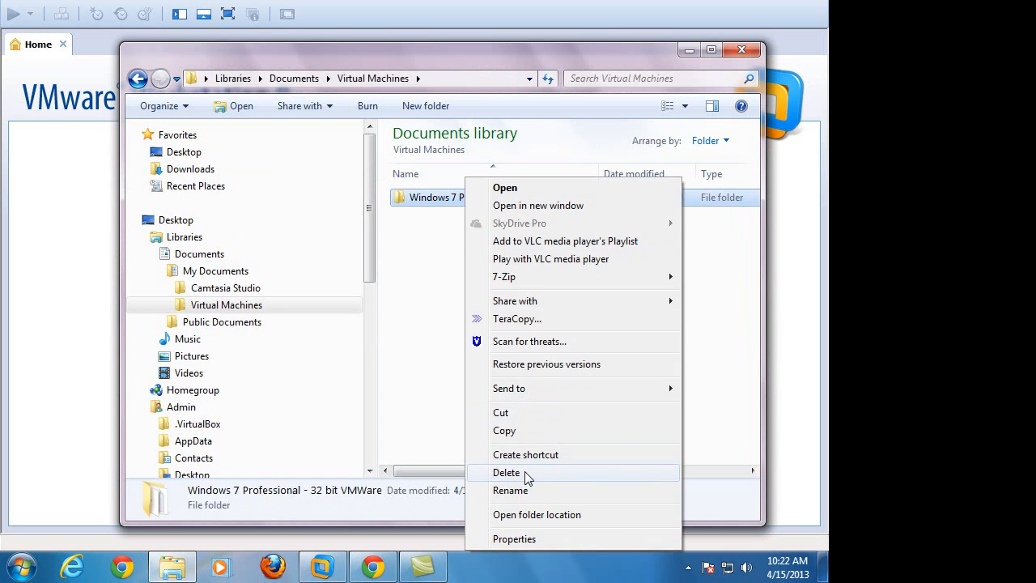
click(523, 472)
click(477, 329)
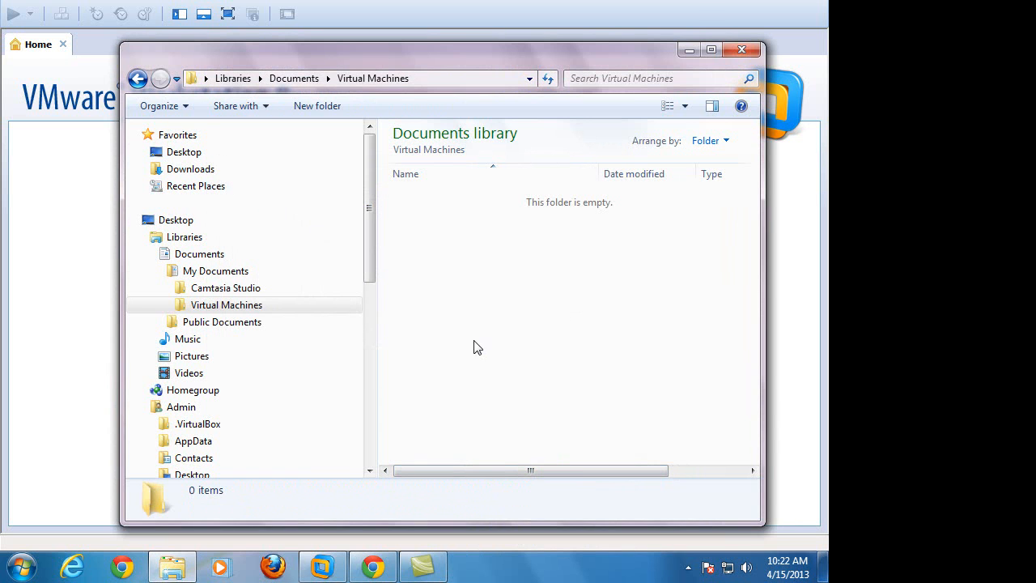
click(744, 49)
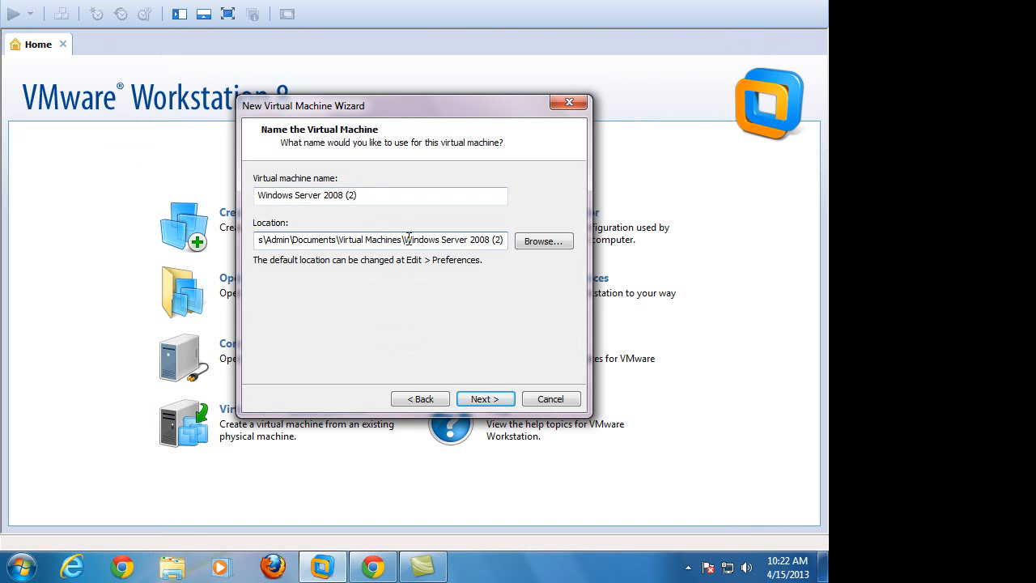
Check the location browser, keep the proposed Virtual Machines location, and continue to the disk capacity settings
click(535, 241)
mouse_move(520, 238)
mouse_down()
mouse_move(588, 268)
mouse_move(527, 225)
mouse_move(524, 232)
mouse_up()
click(518, 361)
click(489, 402)
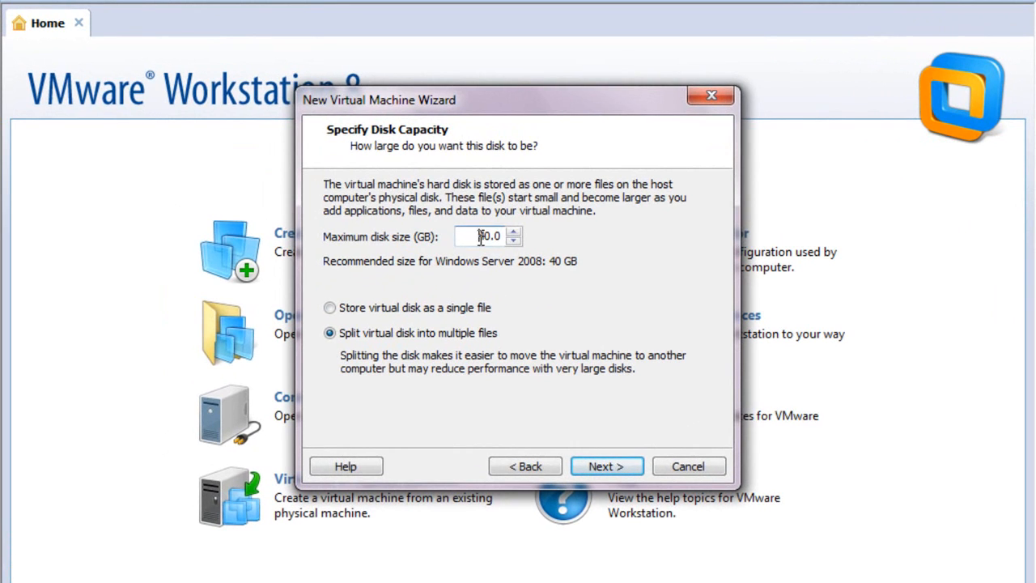
Set the maximum disk size to 20 GB, store the virtual disk as a single file, and continue
double_click(479, 236)
text(20)
click(331, 308)
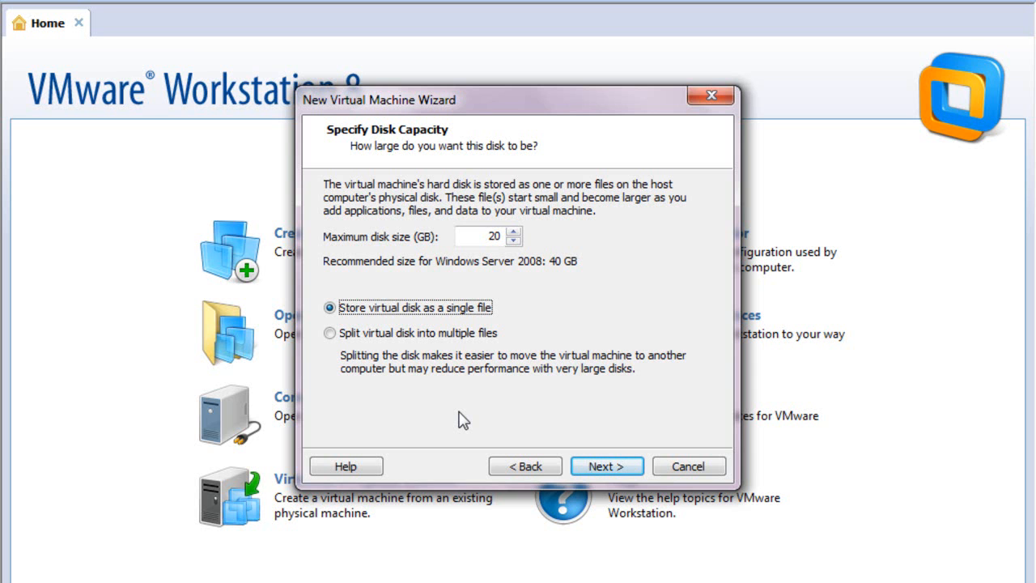
click(605, 466)
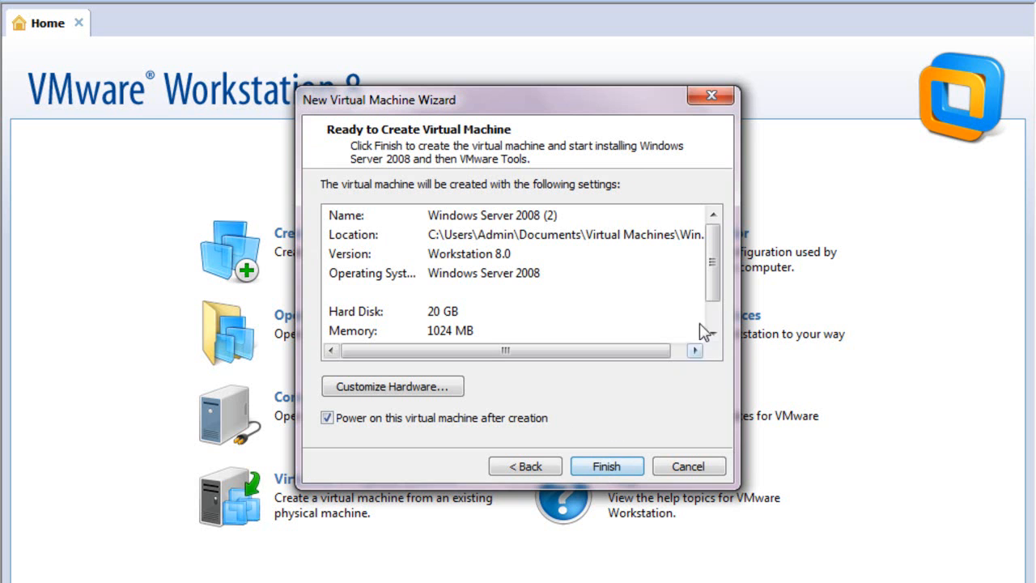
Review the settings summary and hardware devices, and create the virtual machine with power-on after creation
drag(718, 259, 719, 224)
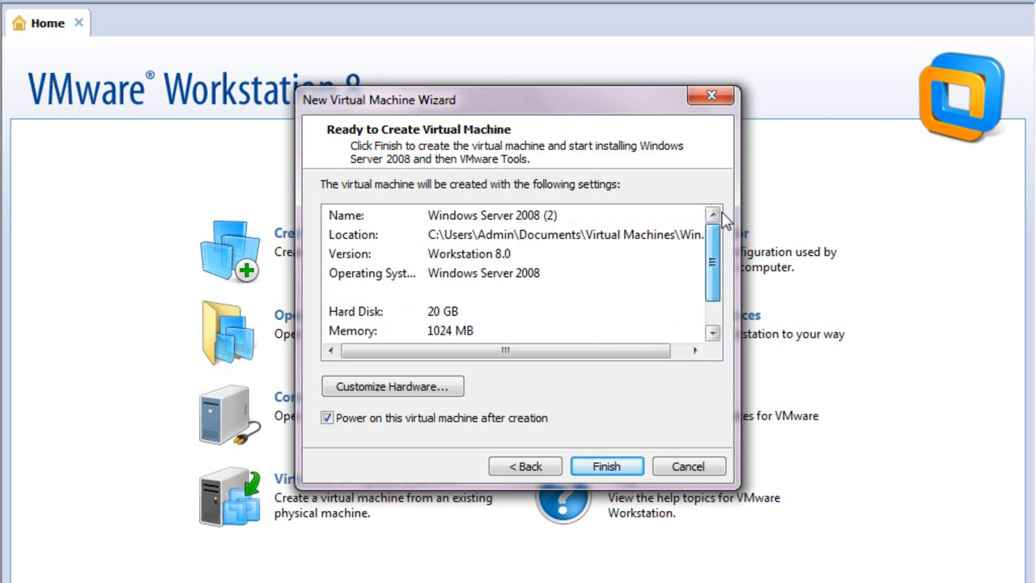
click(402, 387)
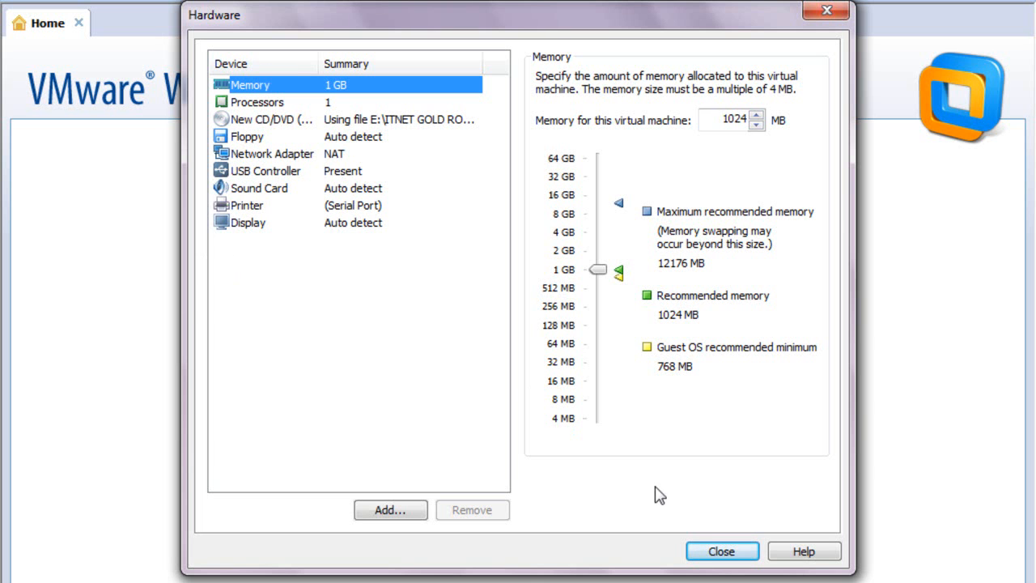
click(722, 551)
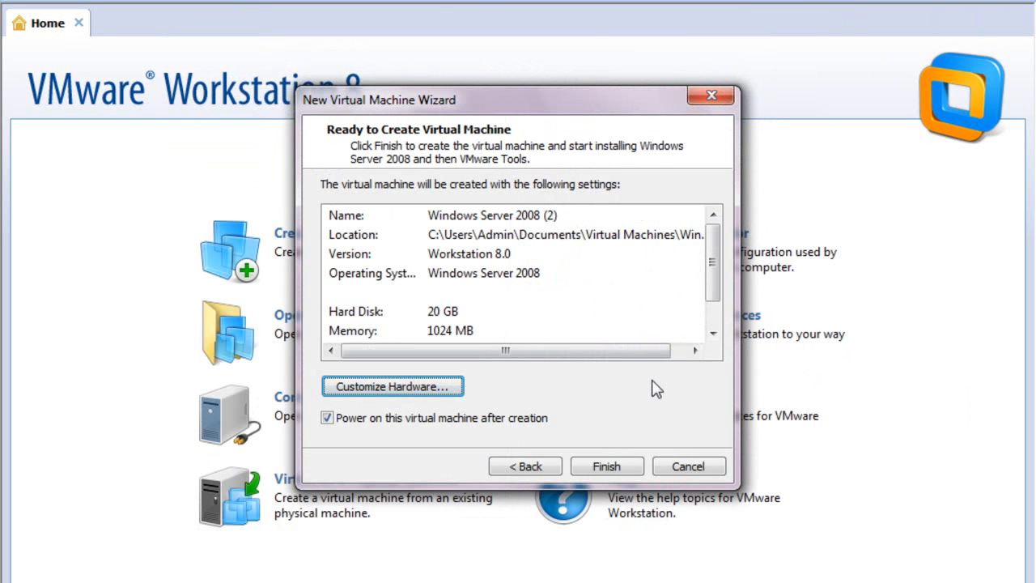
click(607, 467)
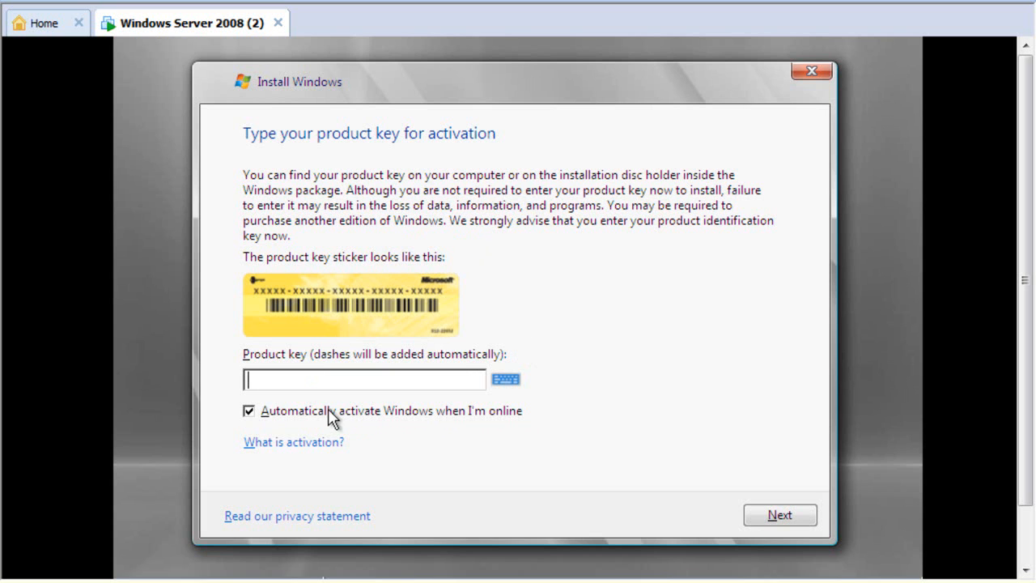
Install Windows without a product key, with automatic online activation turned off, and restart immediately when setup requires it
click(249, 412)
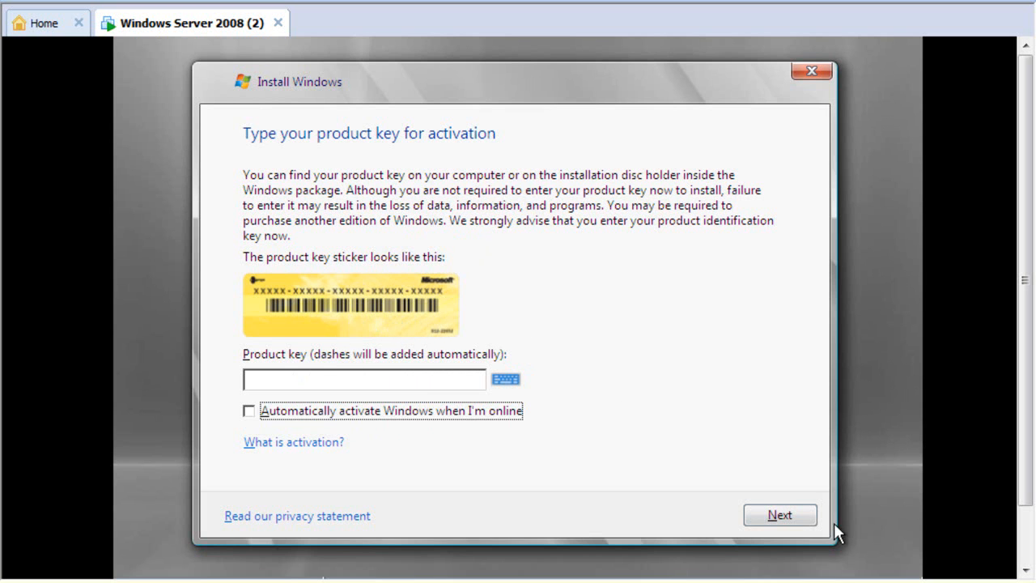
click(779, 519)
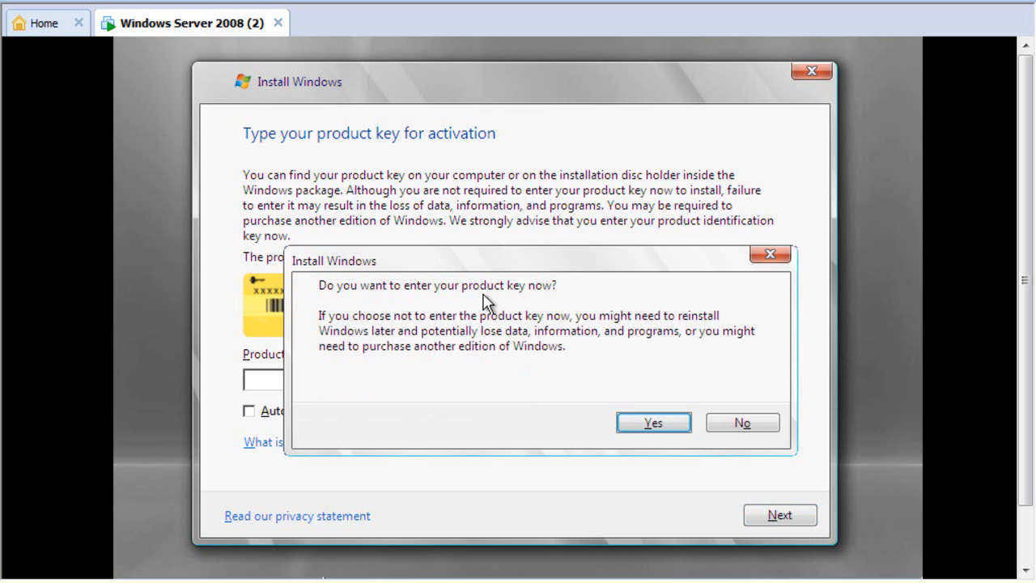
click(654, 423)
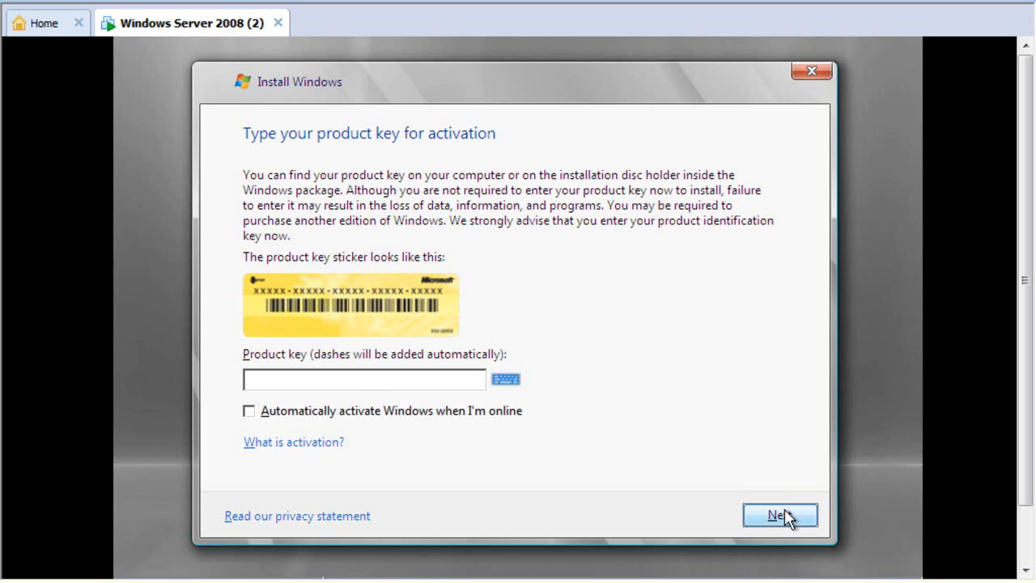
click(803, 521)
click(731, 423)
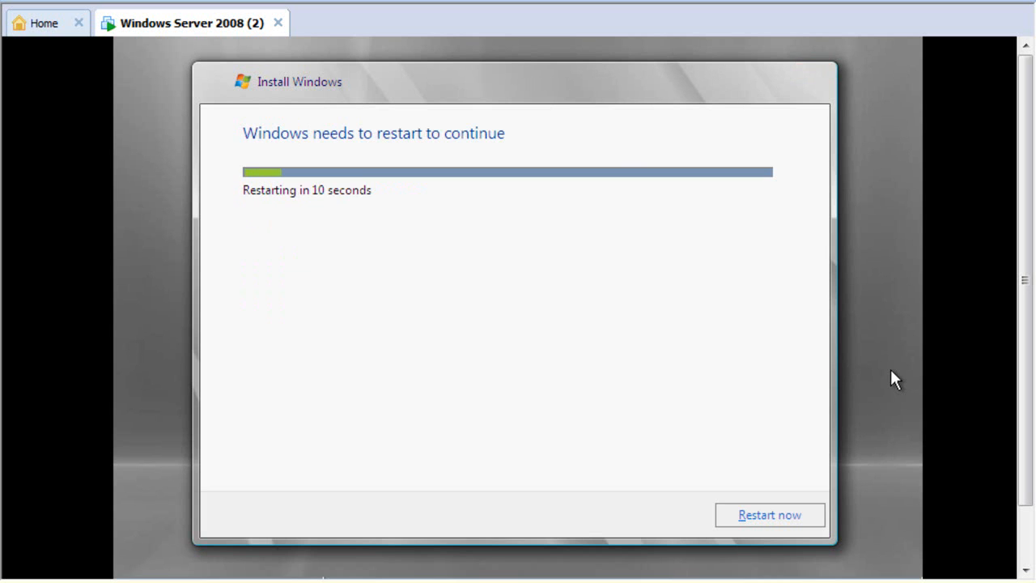
click(794, 520)
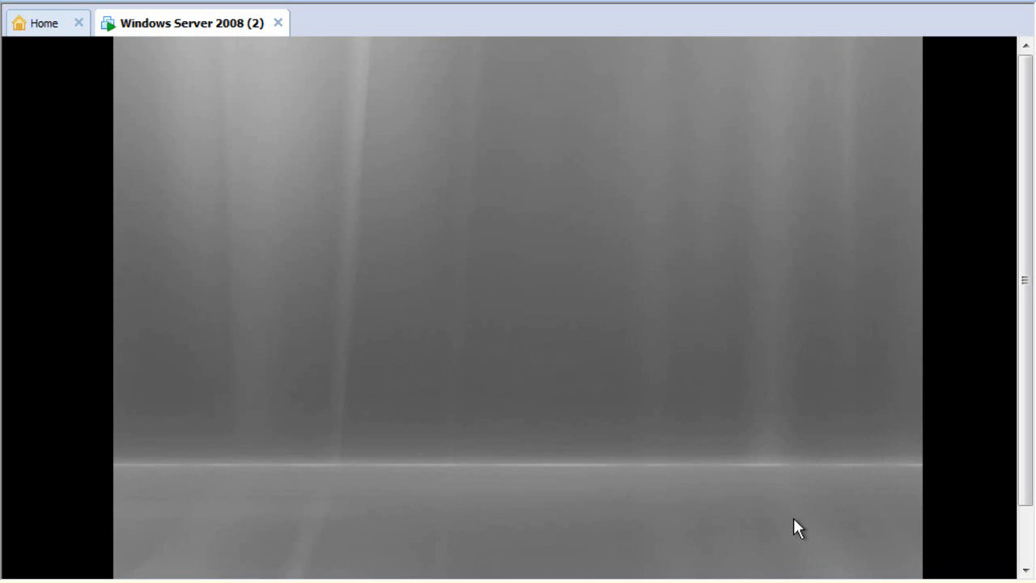
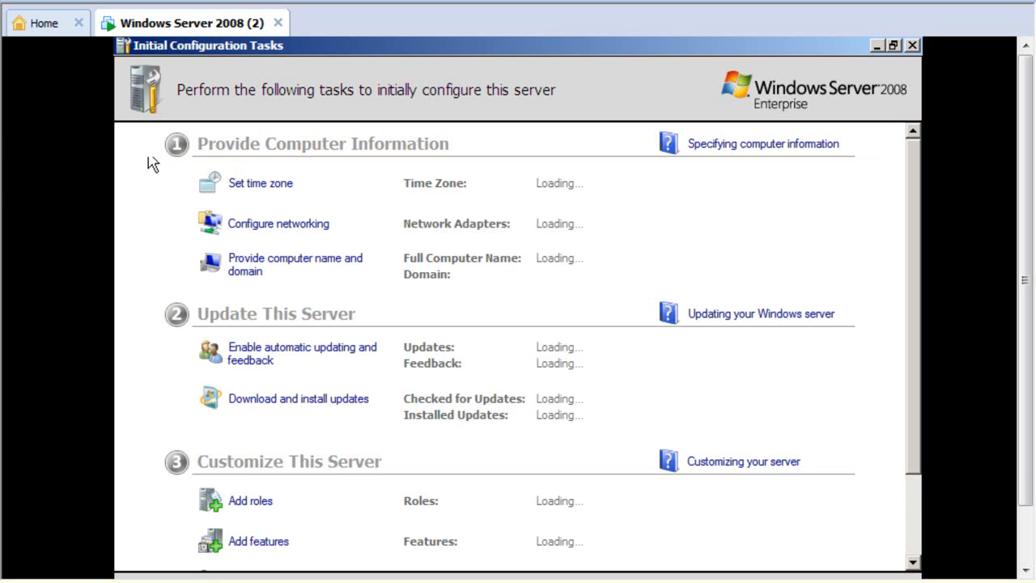
Close the Initial Configuration Tasks and Server Manager windows and let the automatic installation finish and restart the guest
click(912, 46)
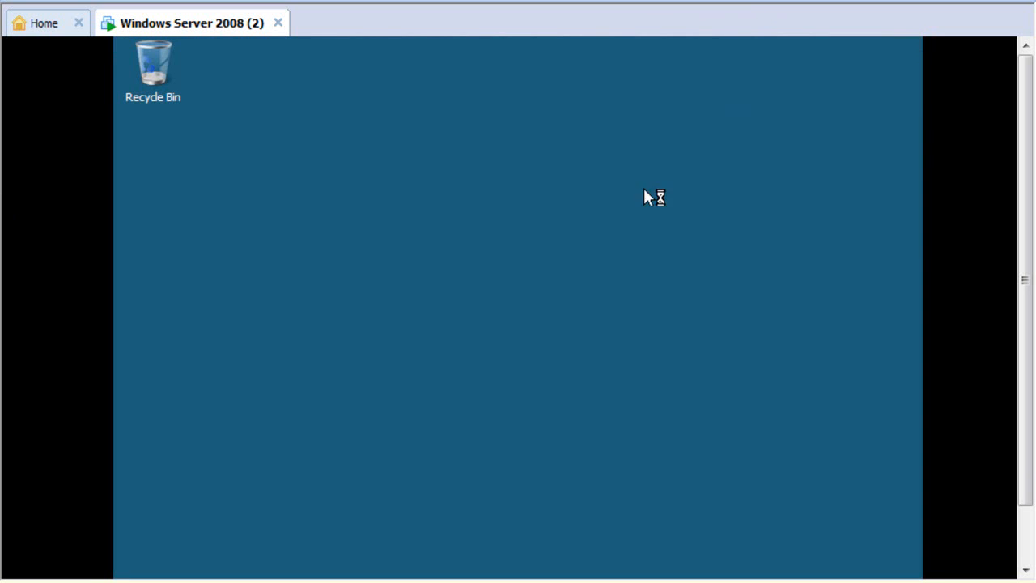
drag(1027, 274, 1029, 214)
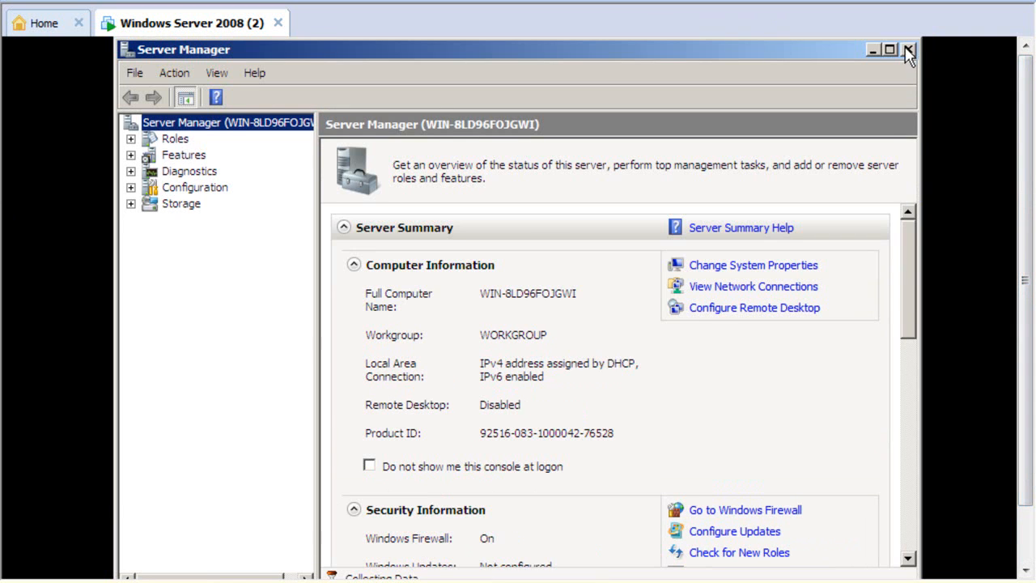
click(907, 48)
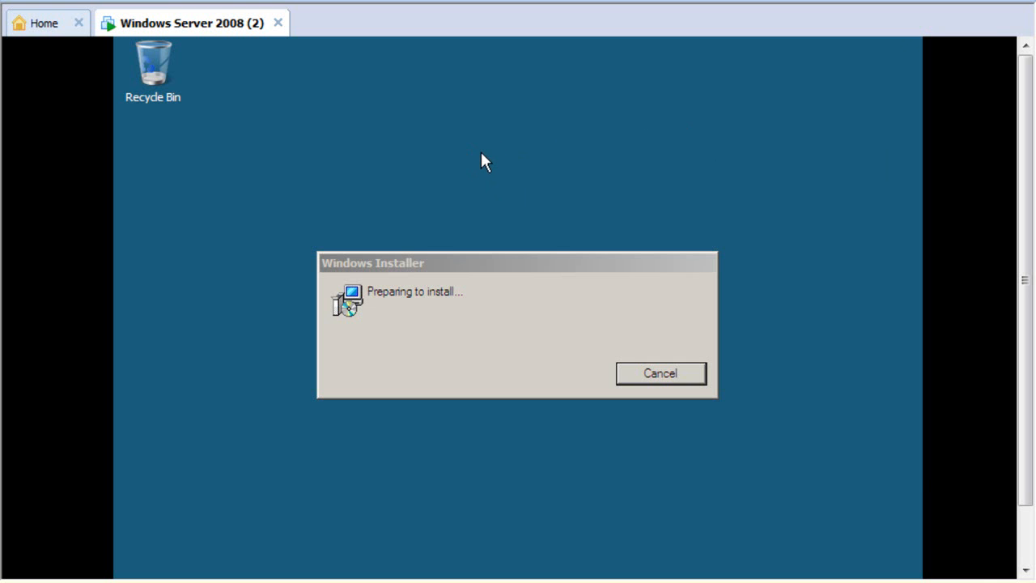
click(1026, 582)
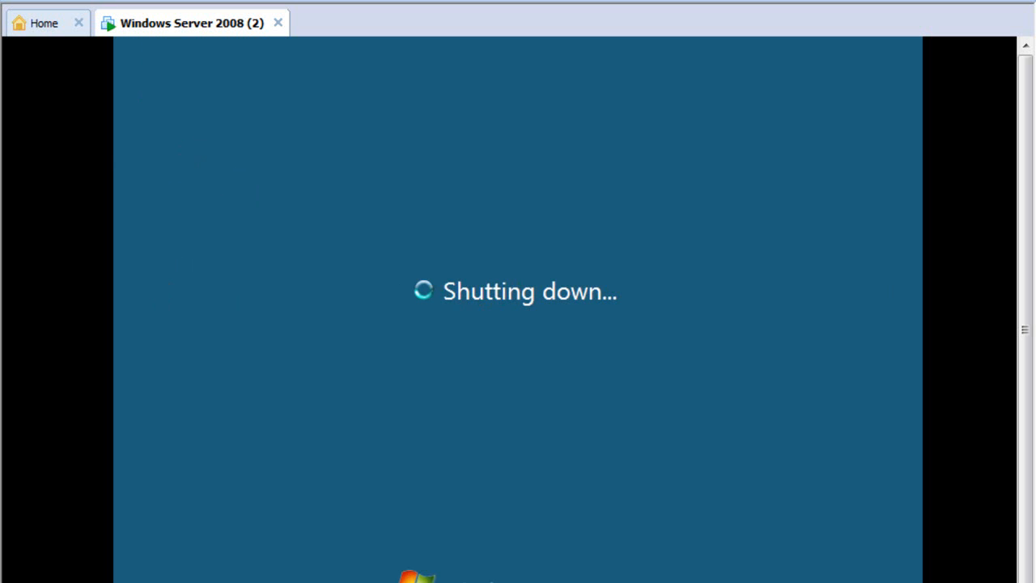
Check the virtual machine commands for the VMware Tools installation option while the guest restarts
click(165, 0)
mouse_move(130, 0)
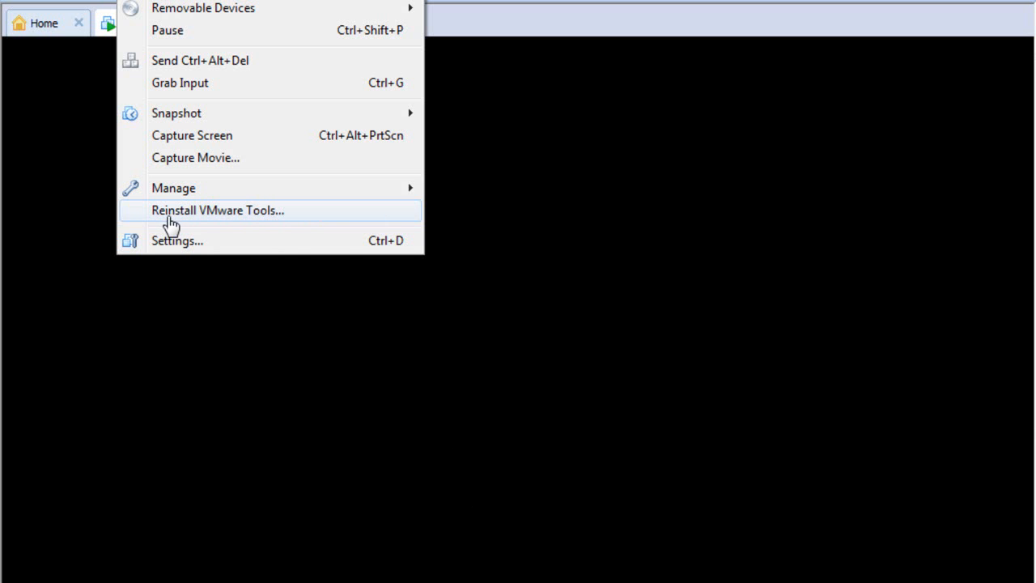
click(514, 204)
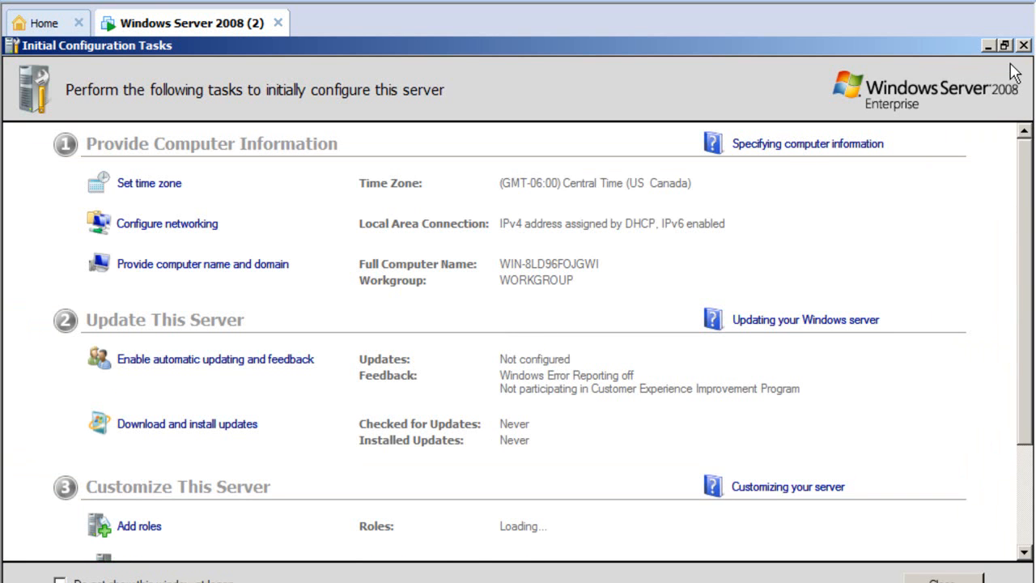
Close the Initial Configuration Tasks and Server Manager windows after the restart, and check the VMware Tools reinstall option again
click(1023, 46)
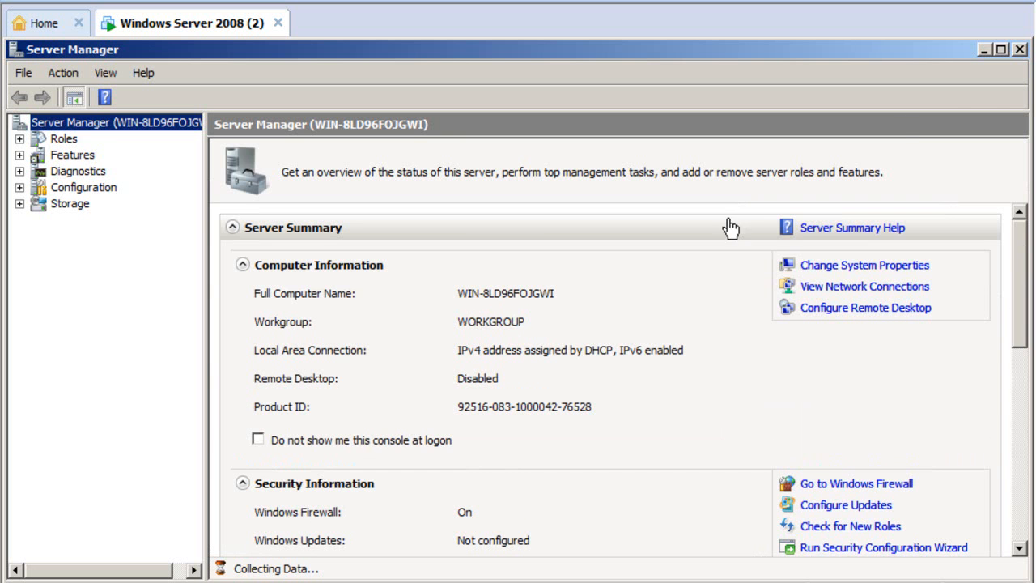
click(1021, 50)
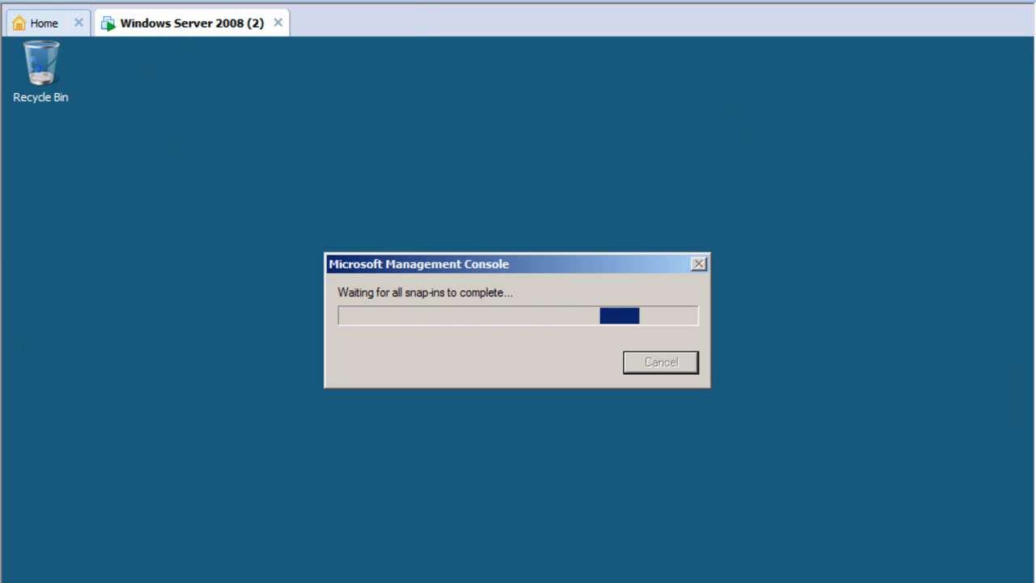
click(131, 0)
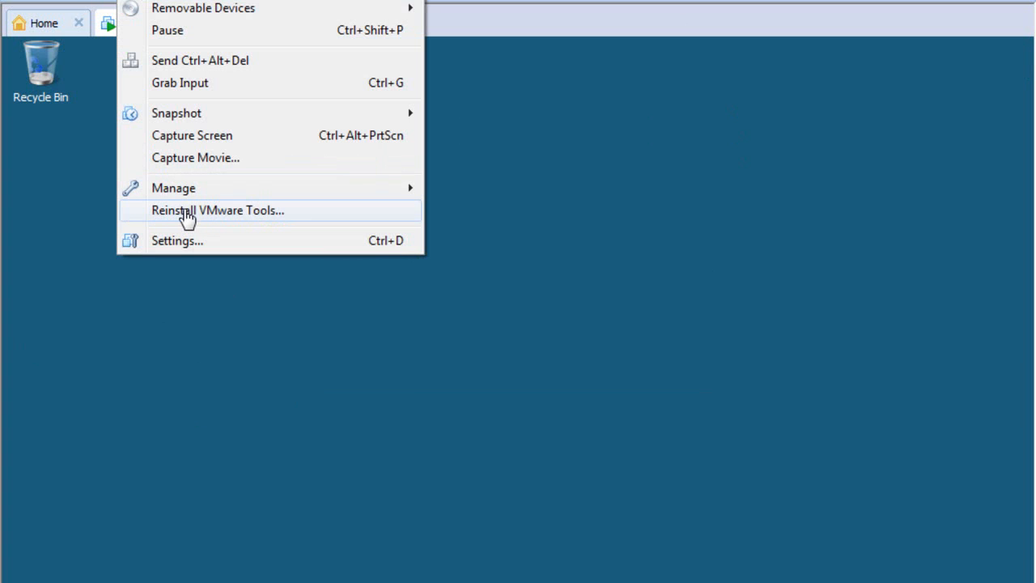
click(328, 383)
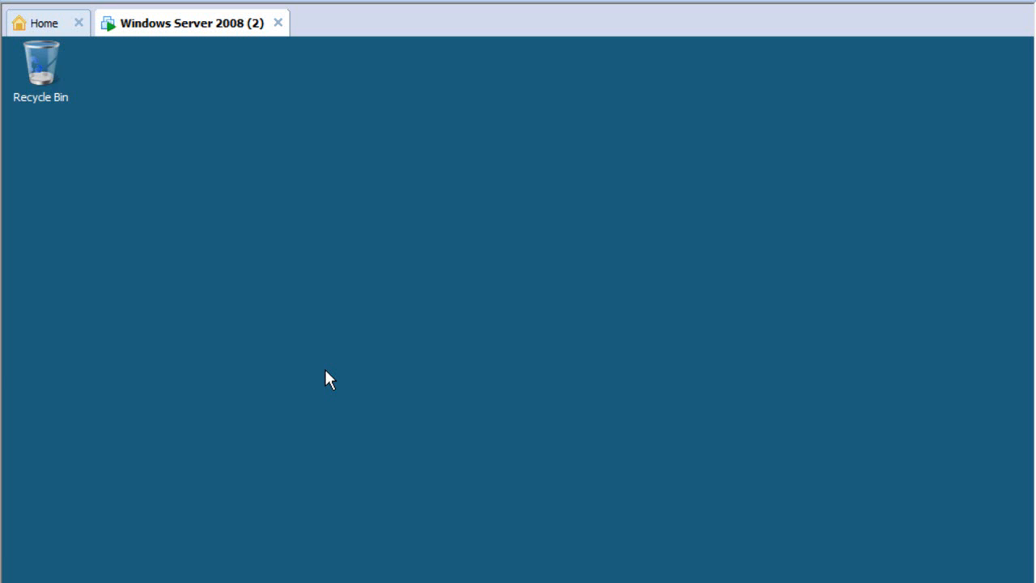
Check the guest's IP configuration by running ipconfig in Command Prompt, and close the window
click(13, 581)
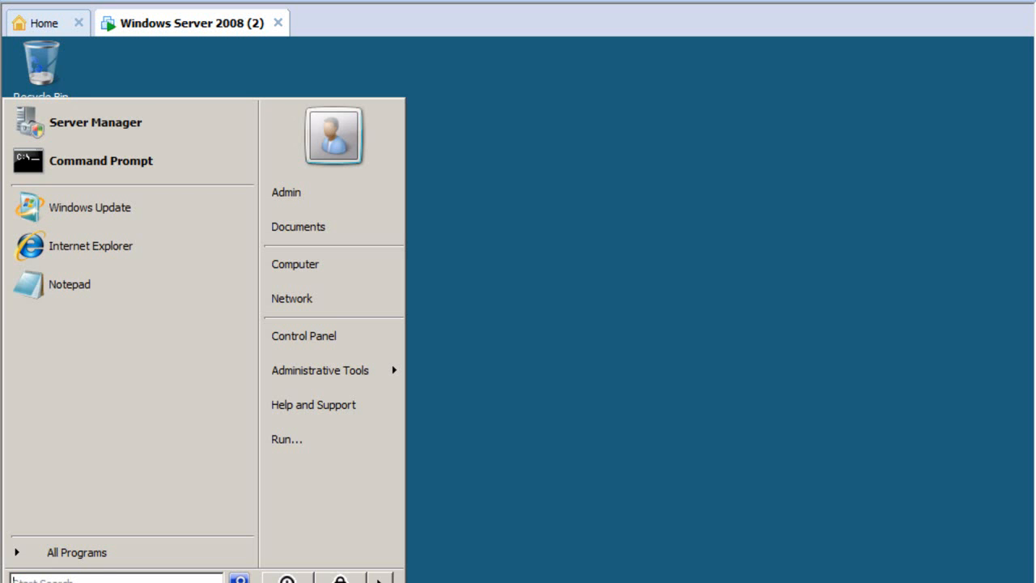
click(104, 560)
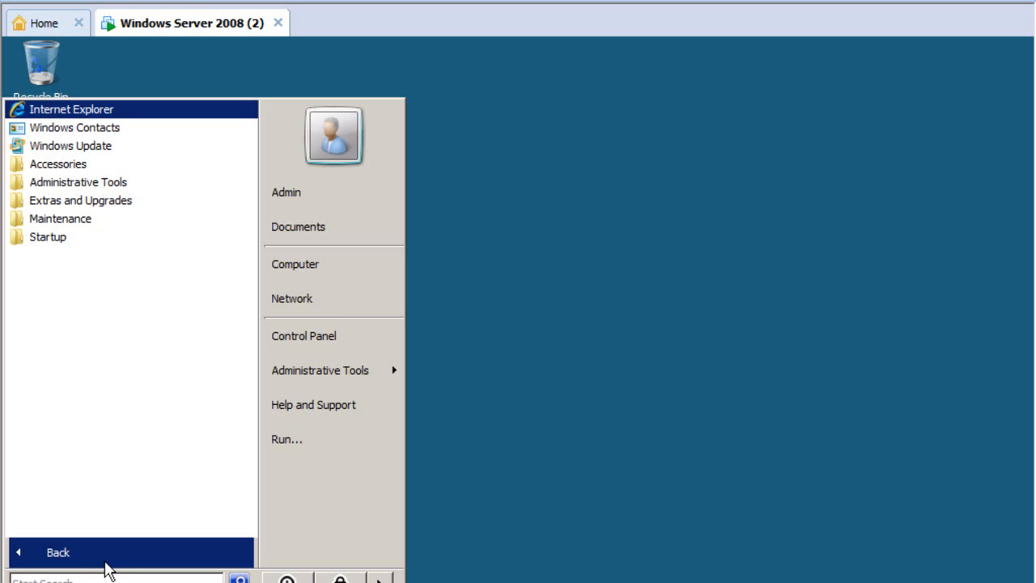
click(108, 566)
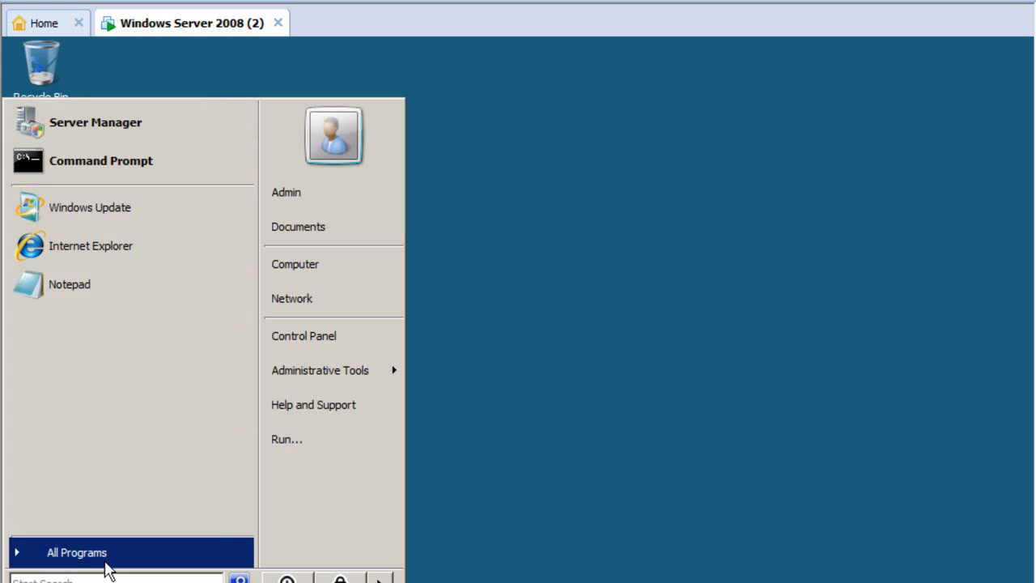
click(103, 171)
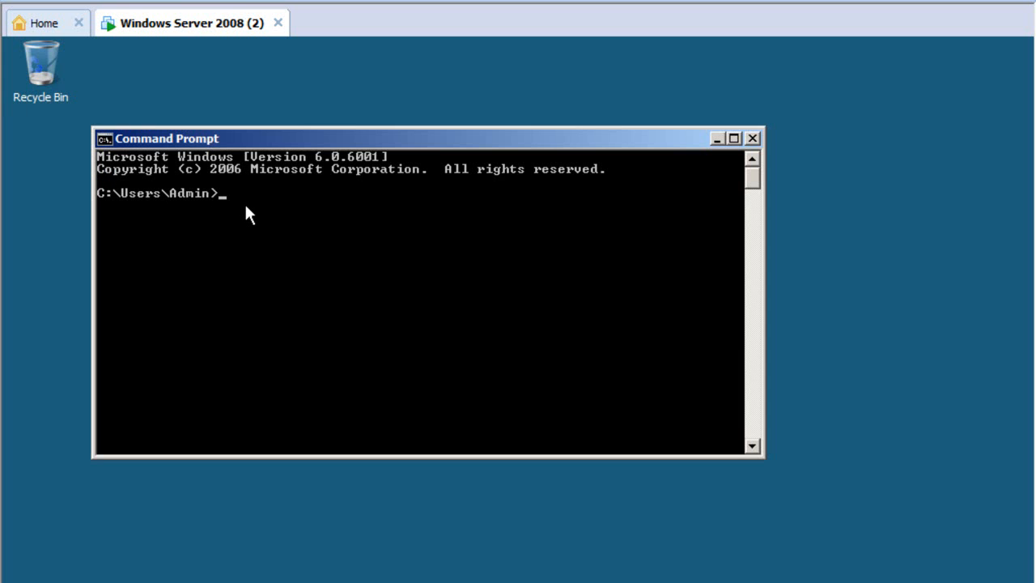
text(ipconfig)
key(Return)
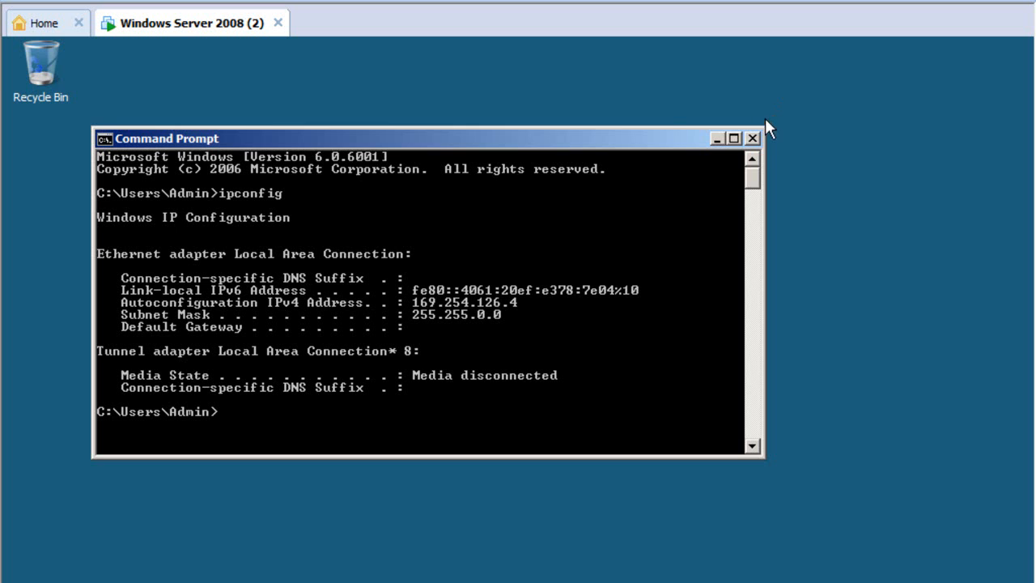
click(752, 138)
Repeat the ipconfig check twice, each time in a fresh Command Prompt window that is closed after reading
click(33, 582)
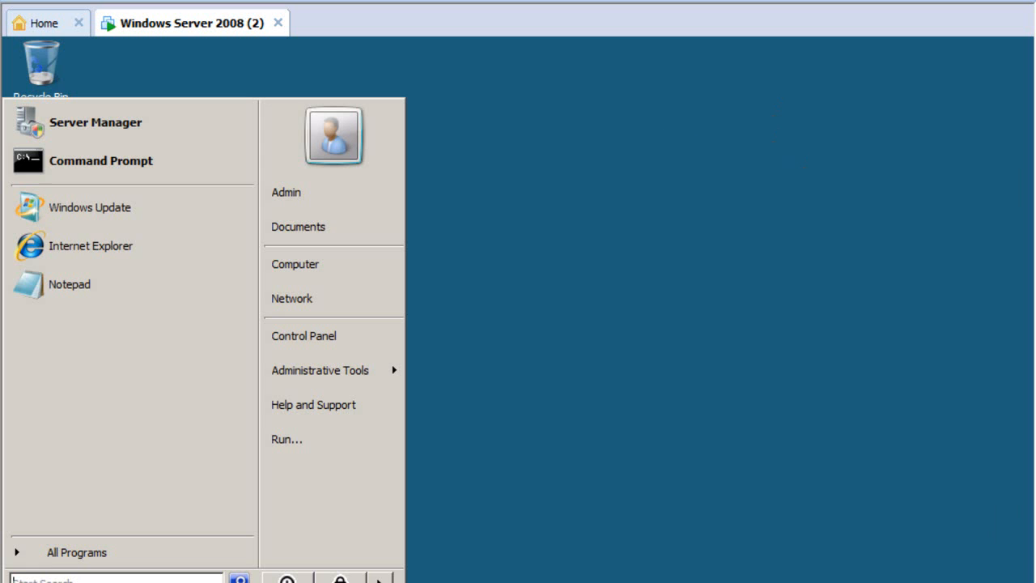
click(142, 161)
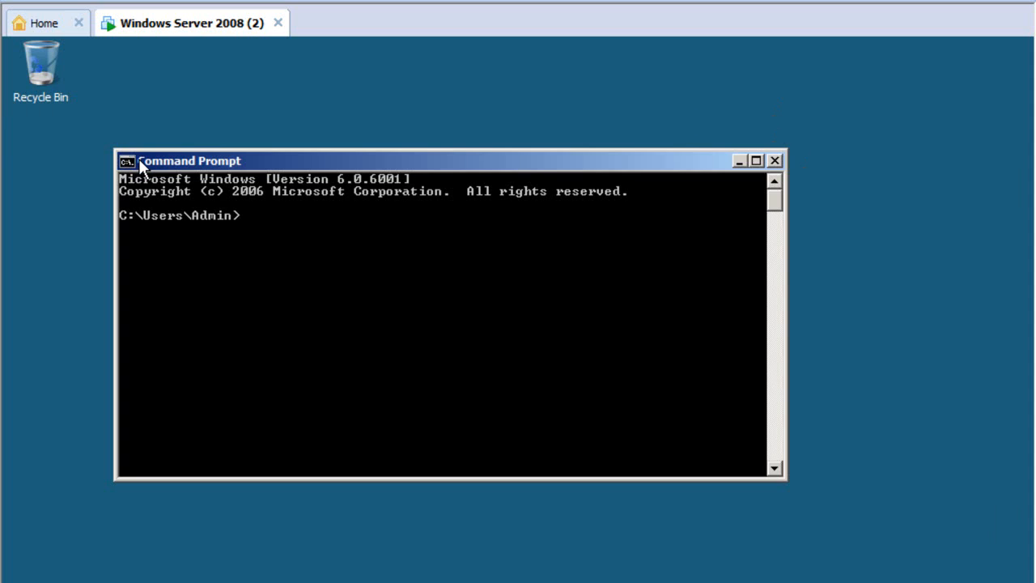
text(ipconfig)
key(Return)
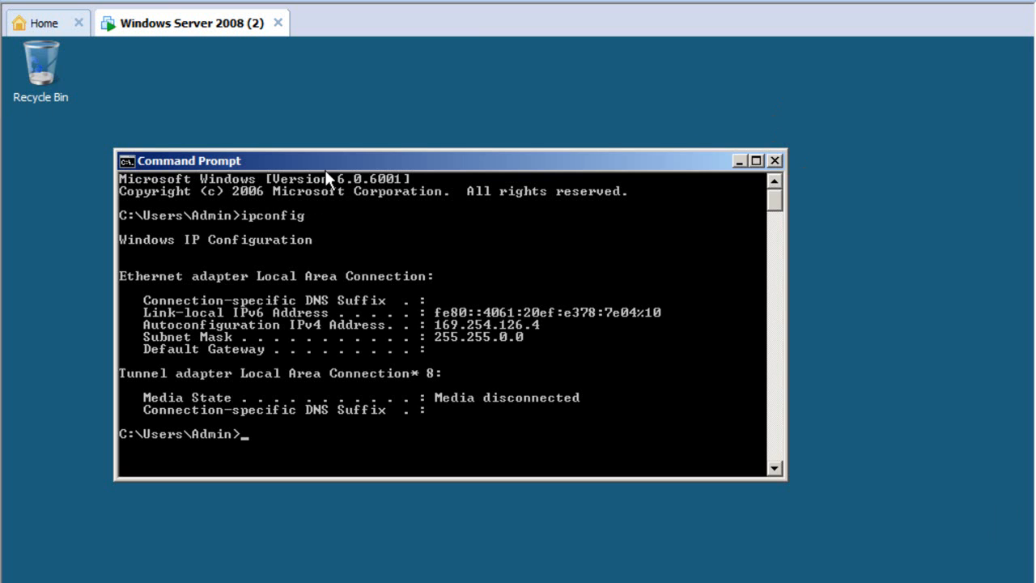
click(775, 161)
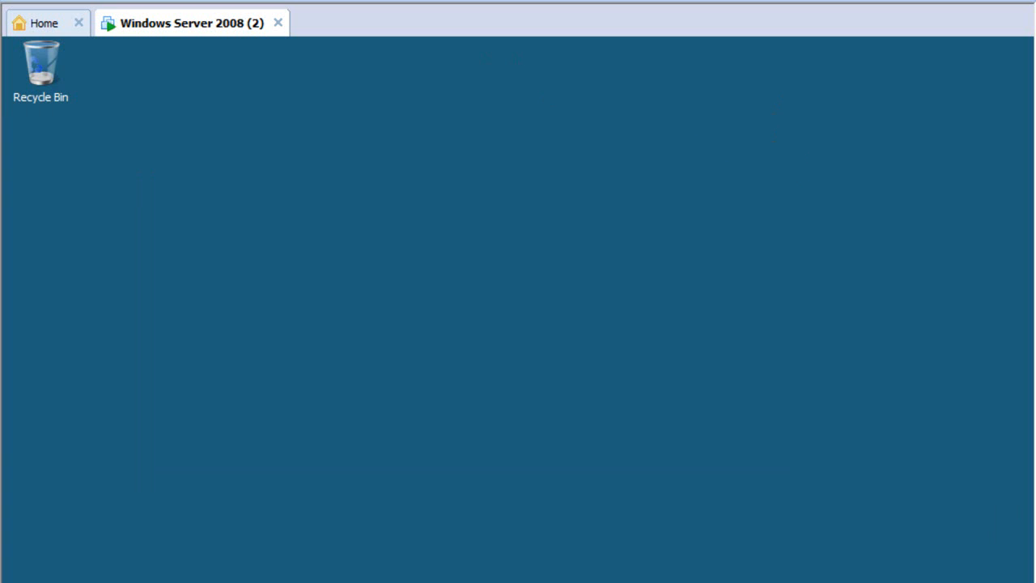
key(super)
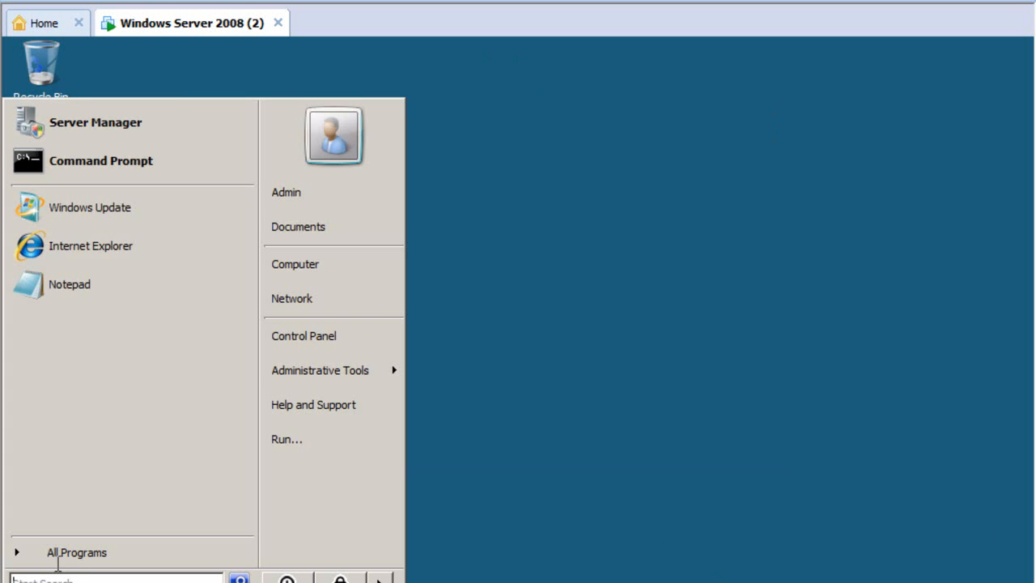
click(144, 160)
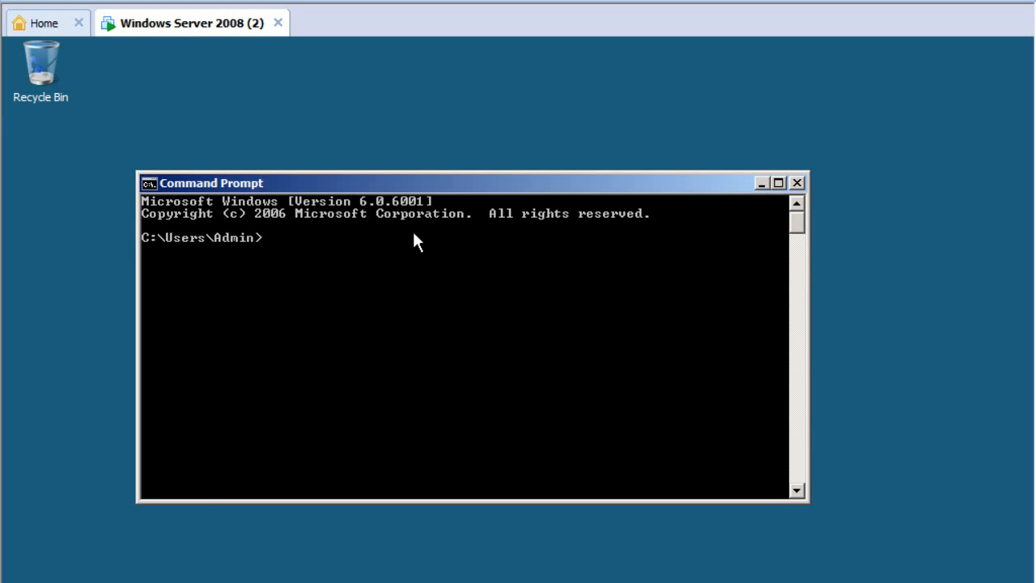
text(ipconfig)
key(Return)
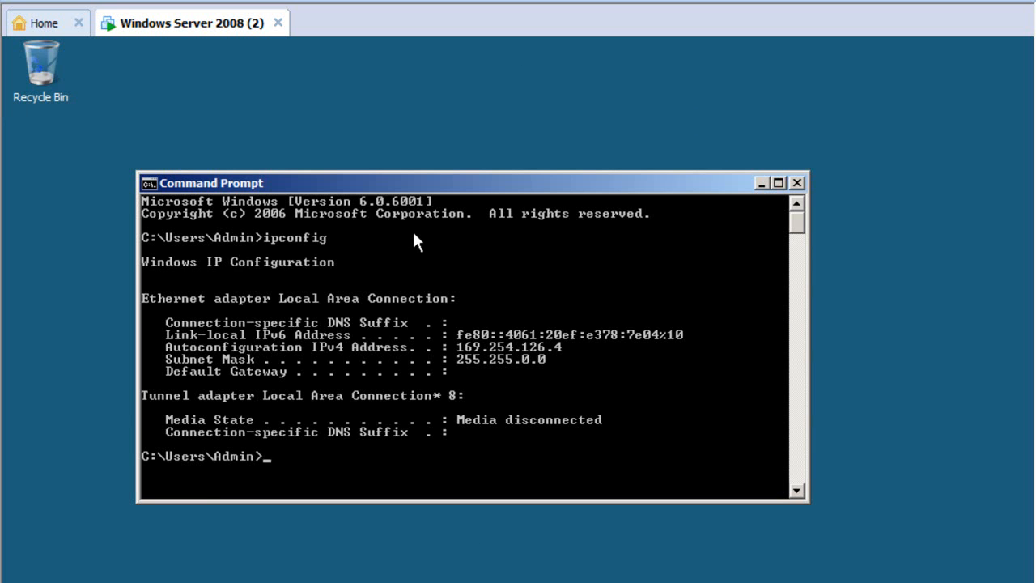
click(796, 183)
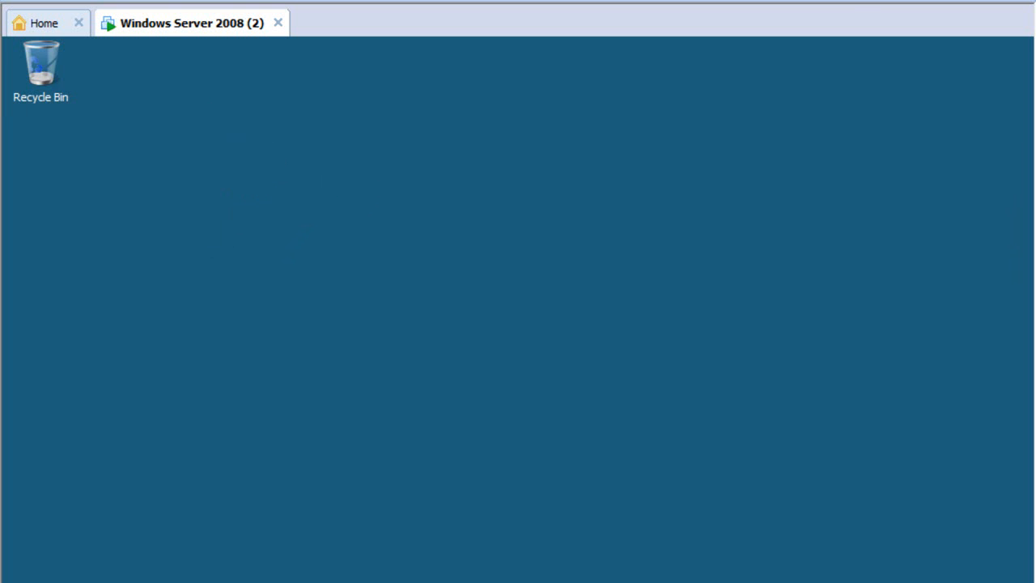
Review the hard disk and memory pages of the virtual machine's hardware settings, and close the settings
double_click(749, 581)
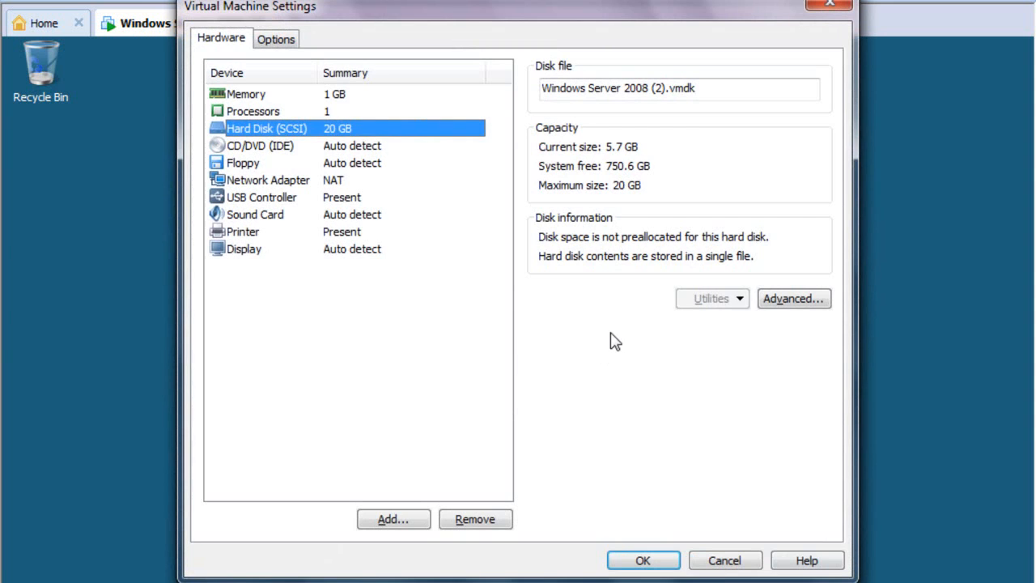
click(831, 7)
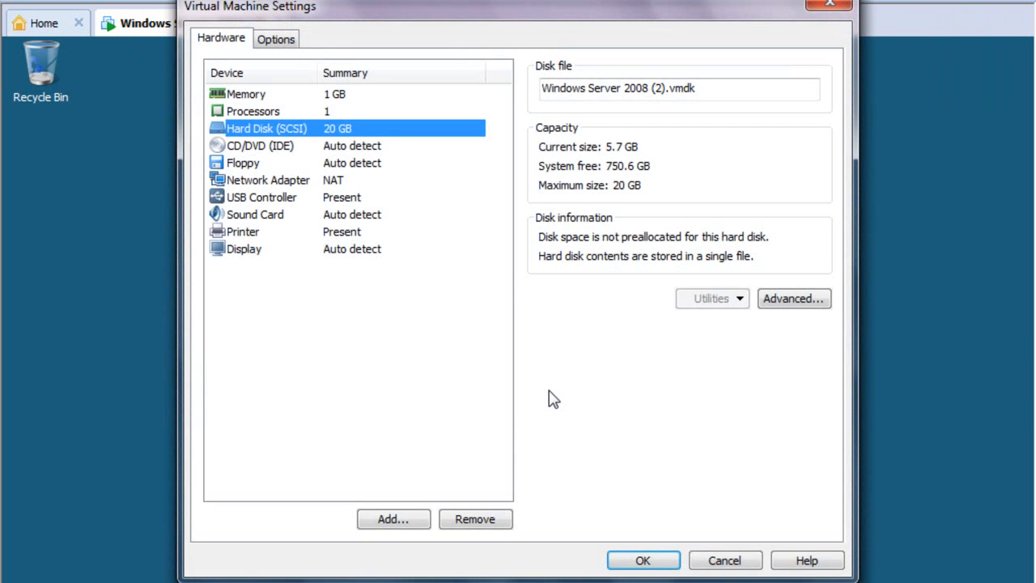
click(250, 96)
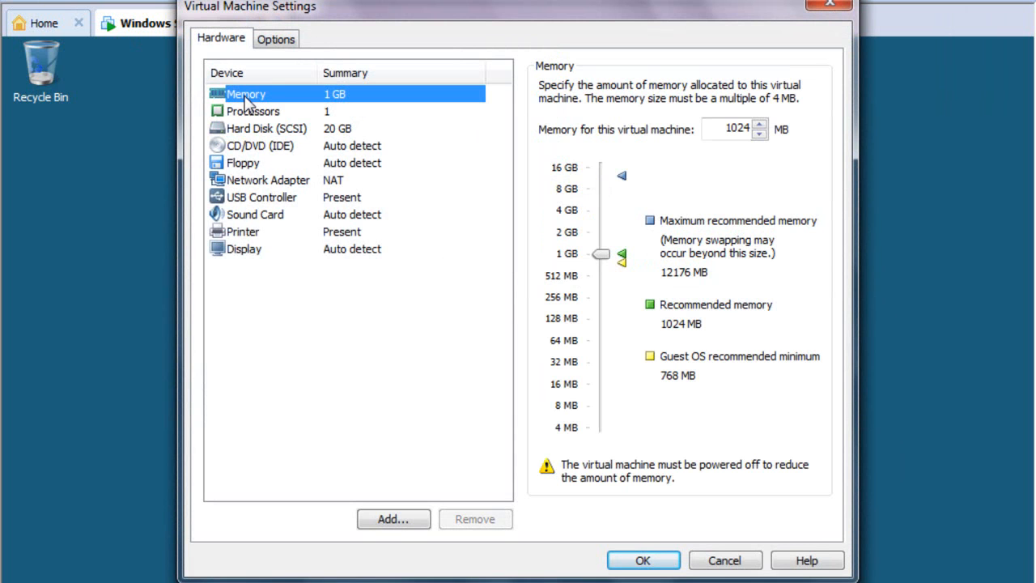
click(830, 5)
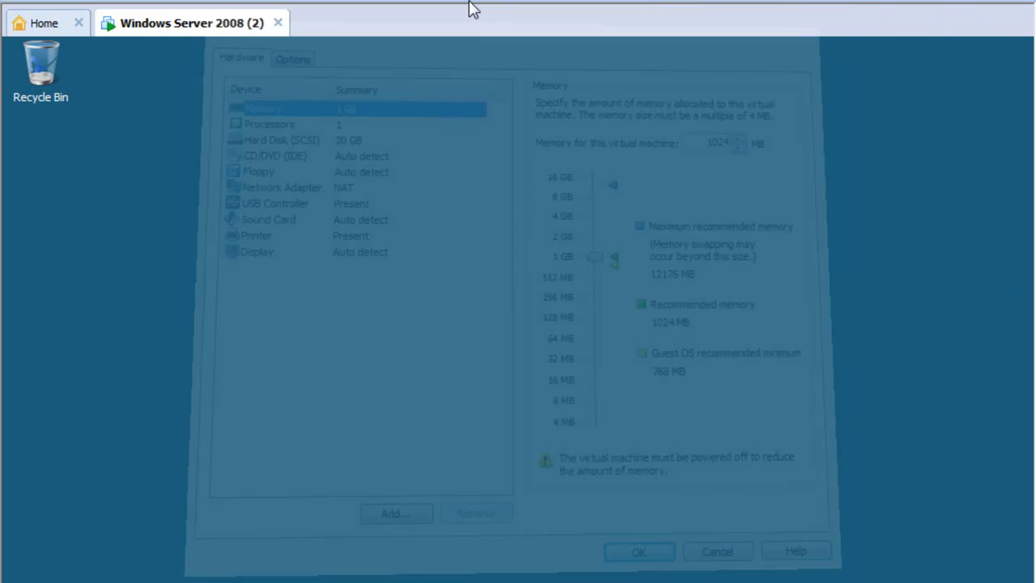
Reopen the virtual machine settings and examine the network adapter's status and connection options
click(18, 0)
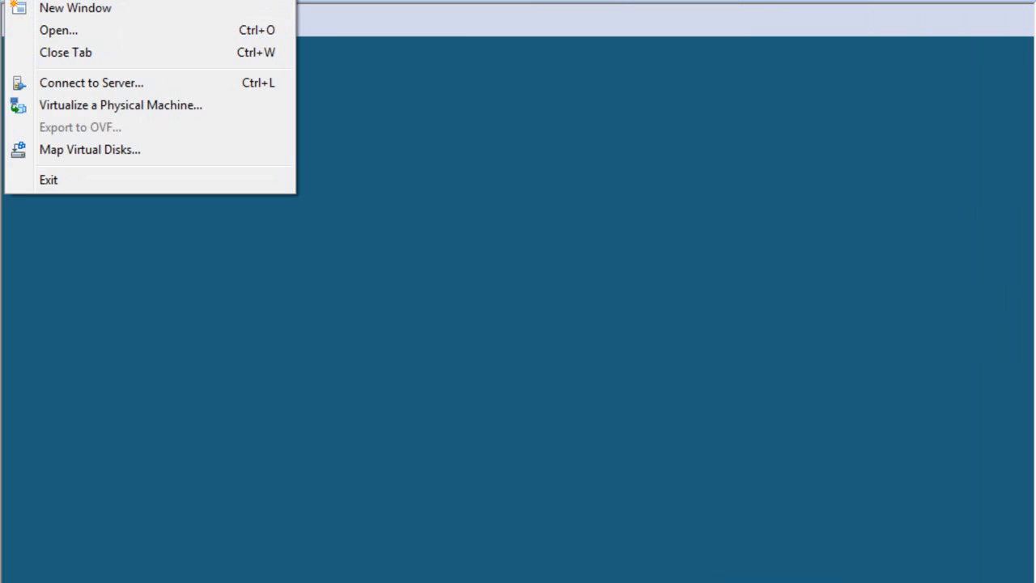
click(637, 321)
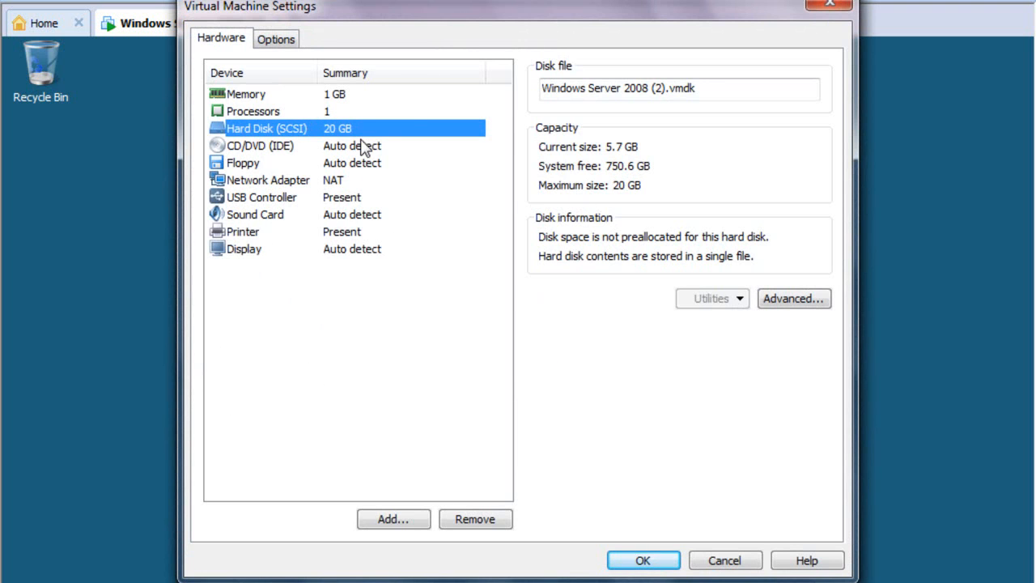
click(273, 181)
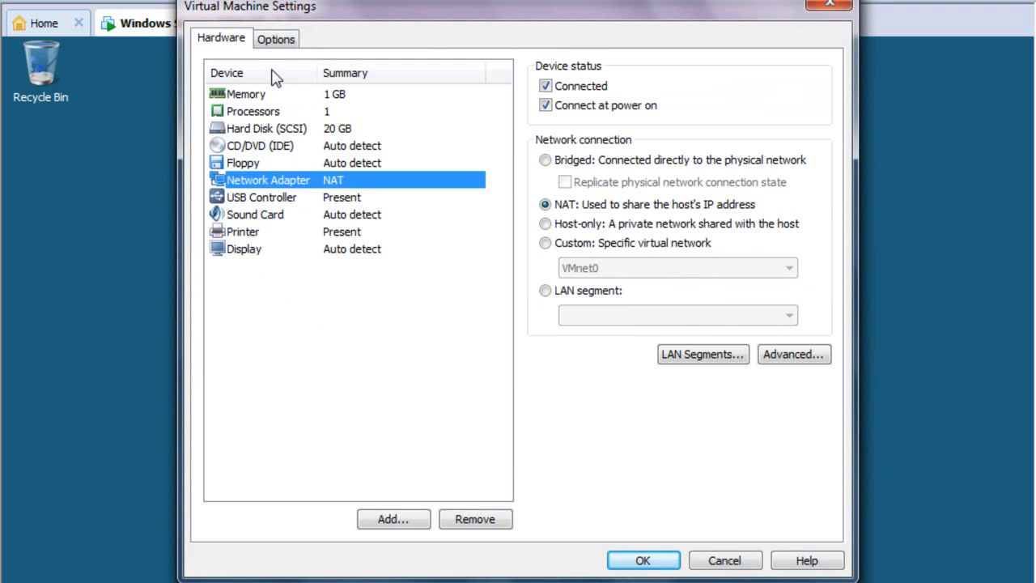
Examine the memory size controls and the processor settings of the virtual machine without changing them
click(256, 97)
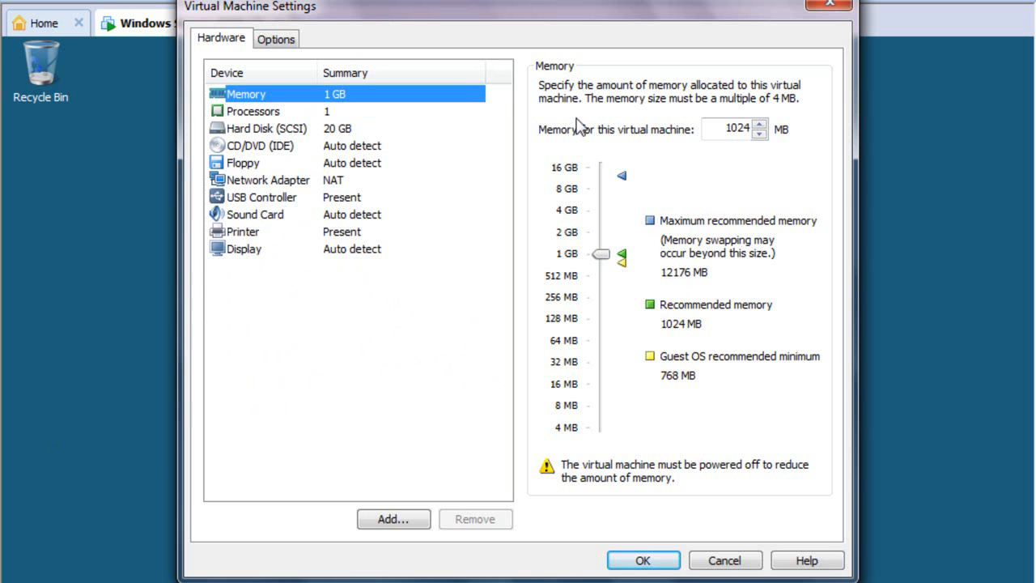
click(758, 127)
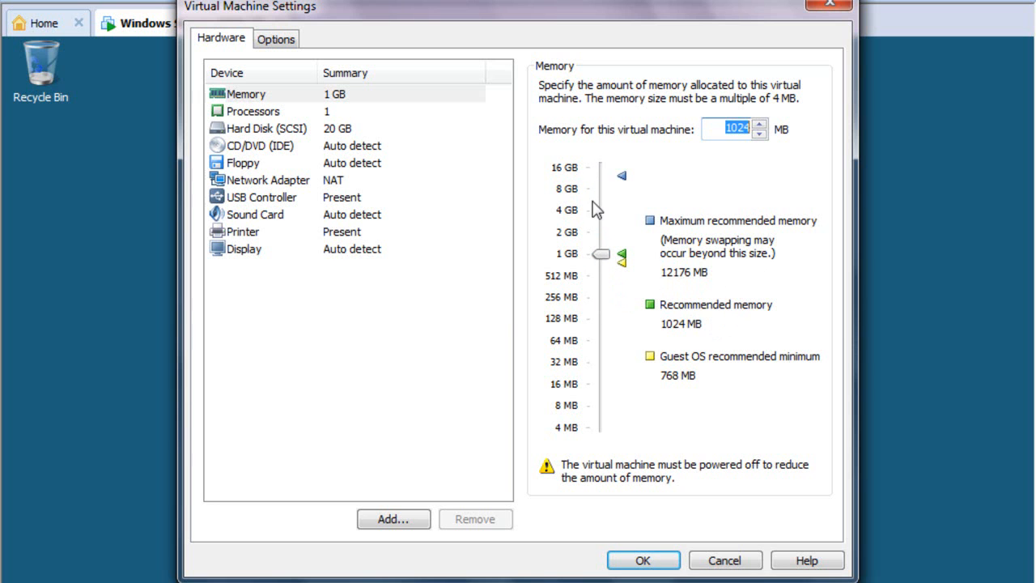
mouse_move(603, 256)
mouse_down()
mouse_move(603, 204)
mouse_move(608, 294)
mouse_move(607, 257)
mouse_up()
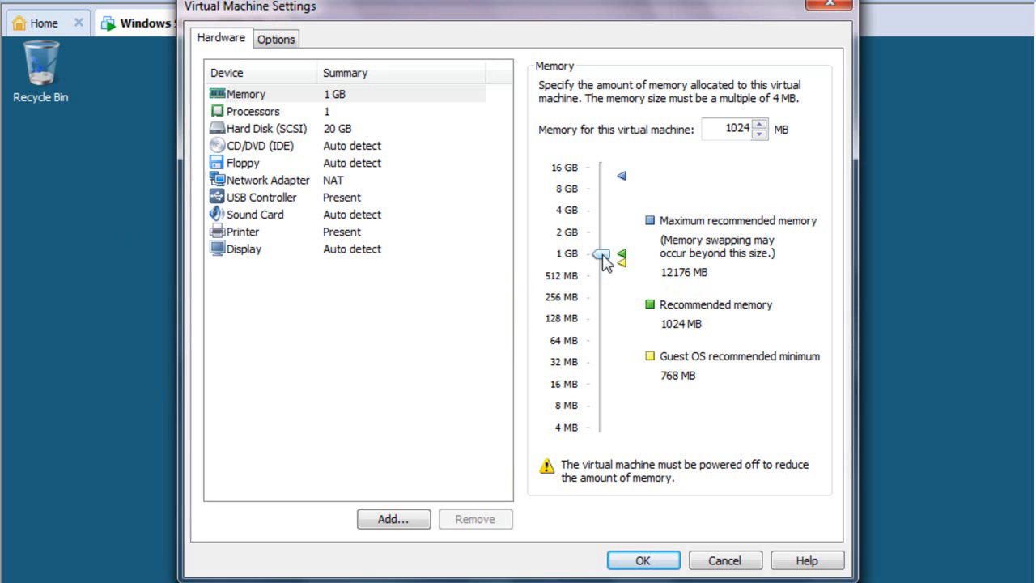
mouse_move(603, 255)
mouse_down()
mouse_move(603, 230)
mouse_move(603, 256)
mouse_up()
click(241, 113)
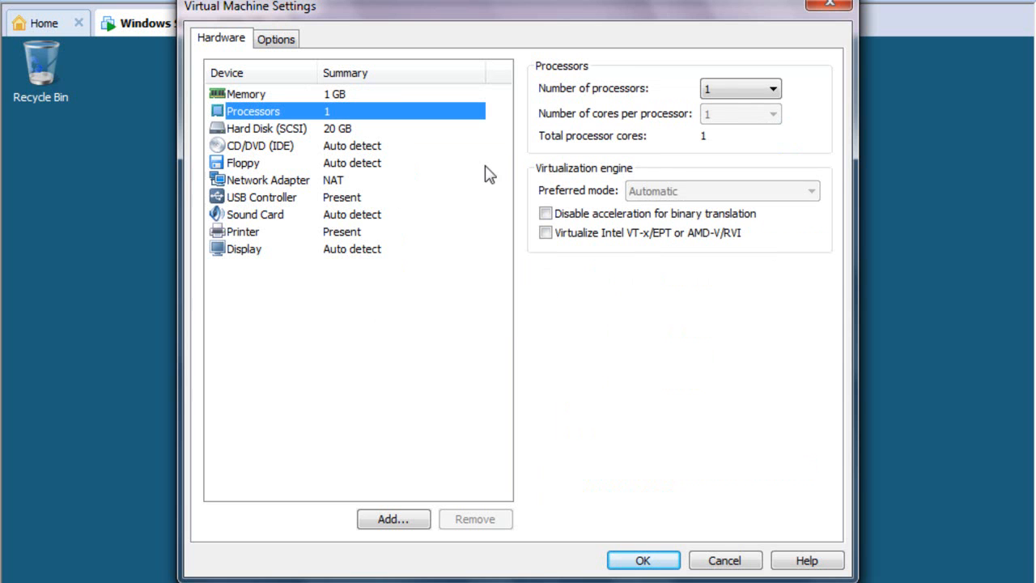
Examine the available processor counts for the virtual machine without changing the selection
click(735, 91)
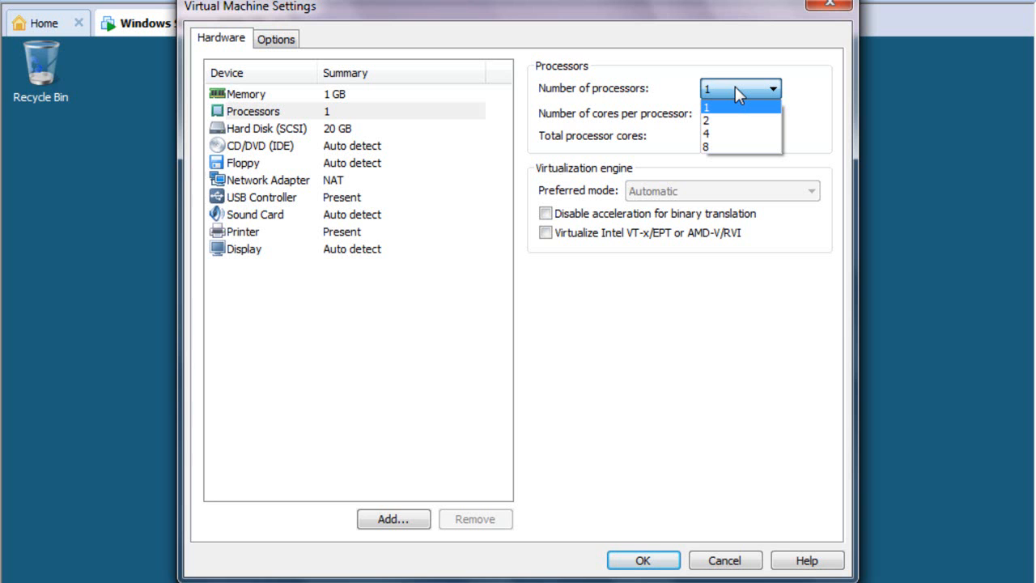
click(736, 91)
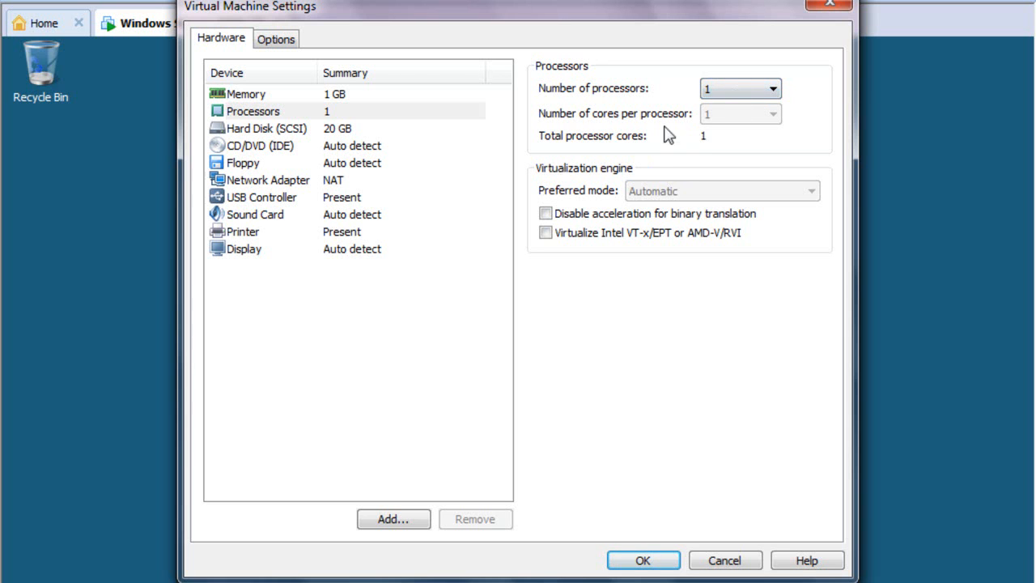
click(715, 95)
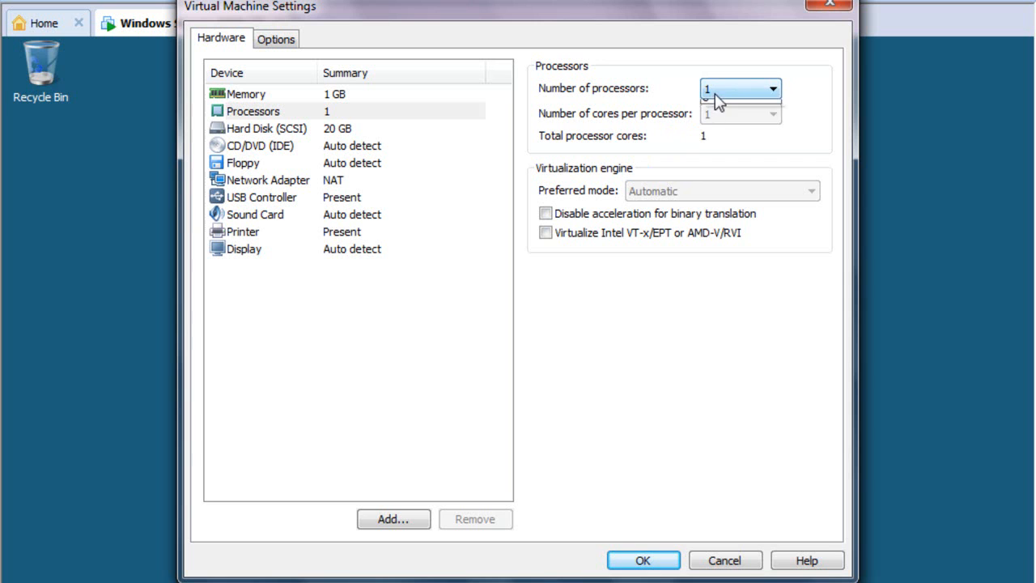
click(649, 76)
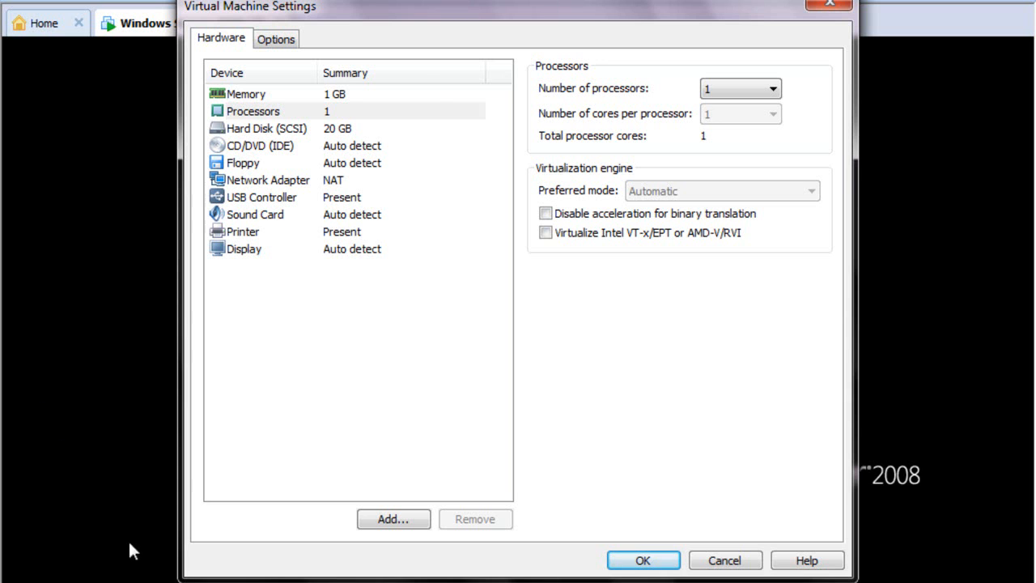
Review the hard disk's capacity and disk information, and examine its advanced device node and mode settings
click(247, 129)
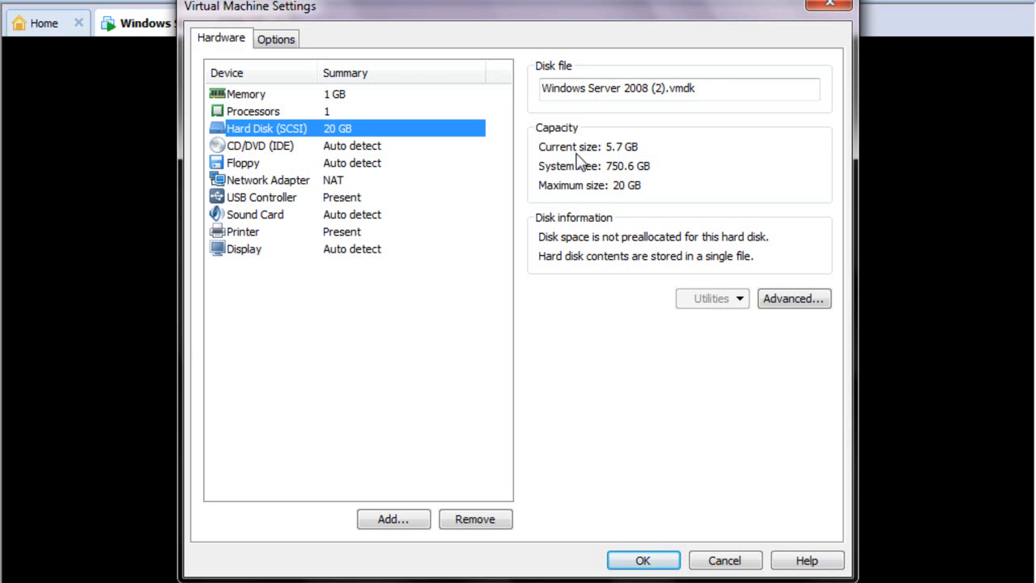
click(800, 298)
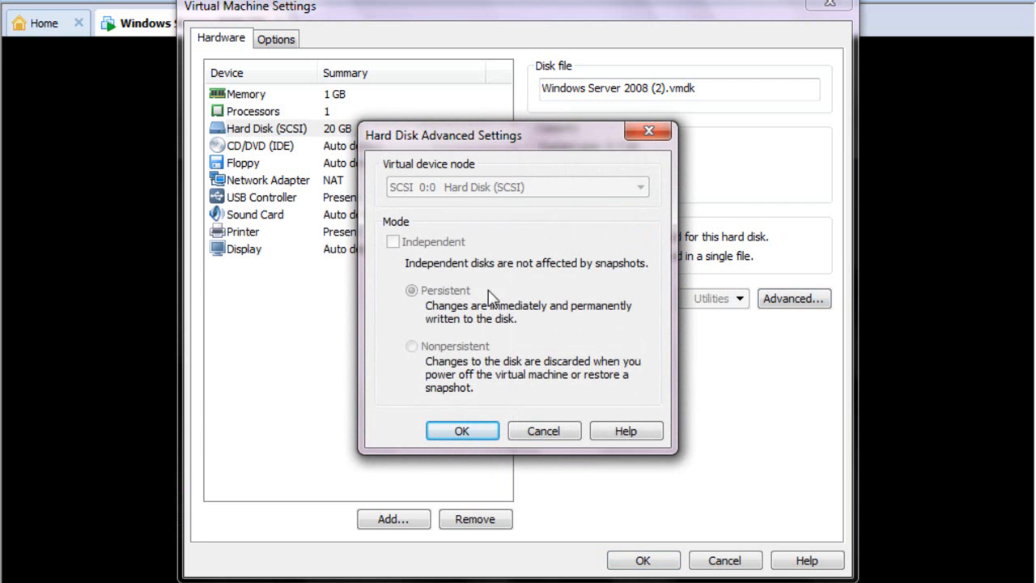
click(649, 131)
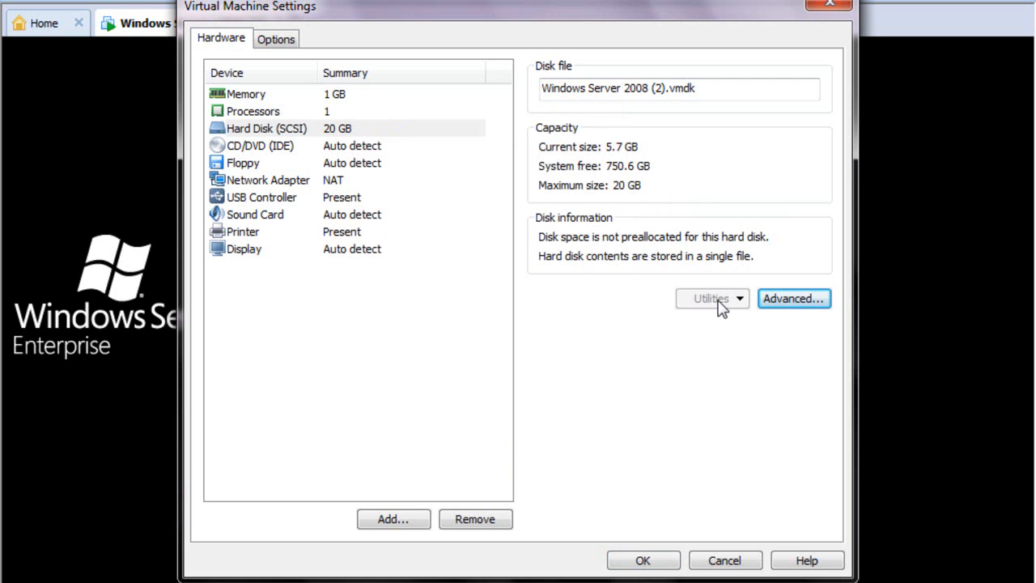
click(257, 148)
key(Up)
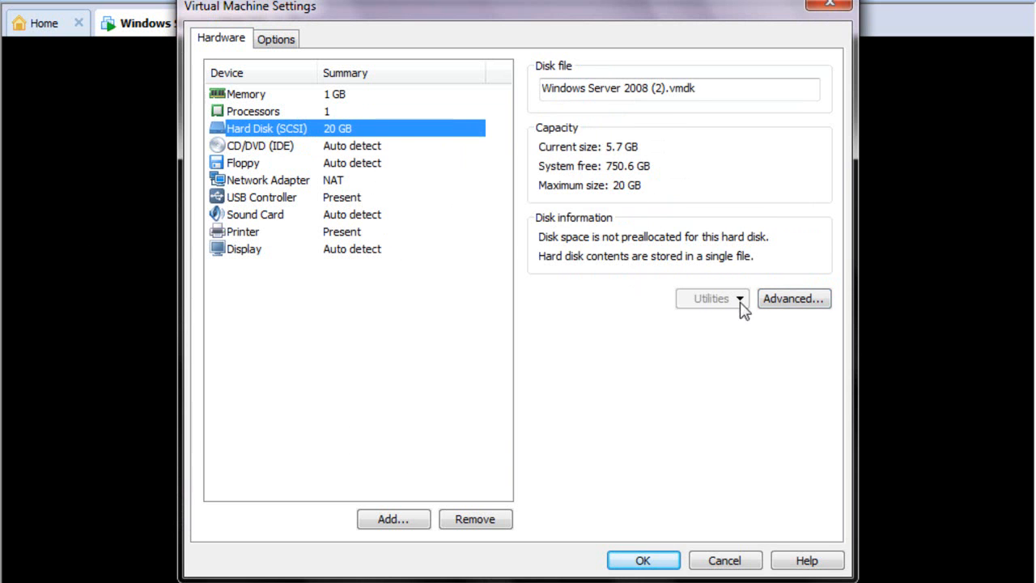
Check the CD/DVD drive's connection options and turn off the floppy drive's connect at power on option
click(279, 146)
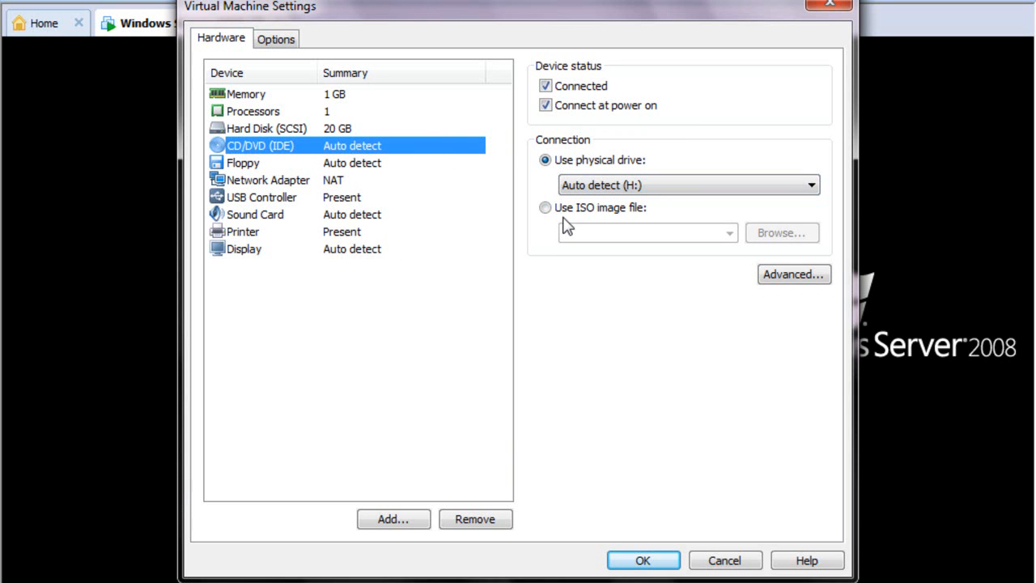
click(368, 165)
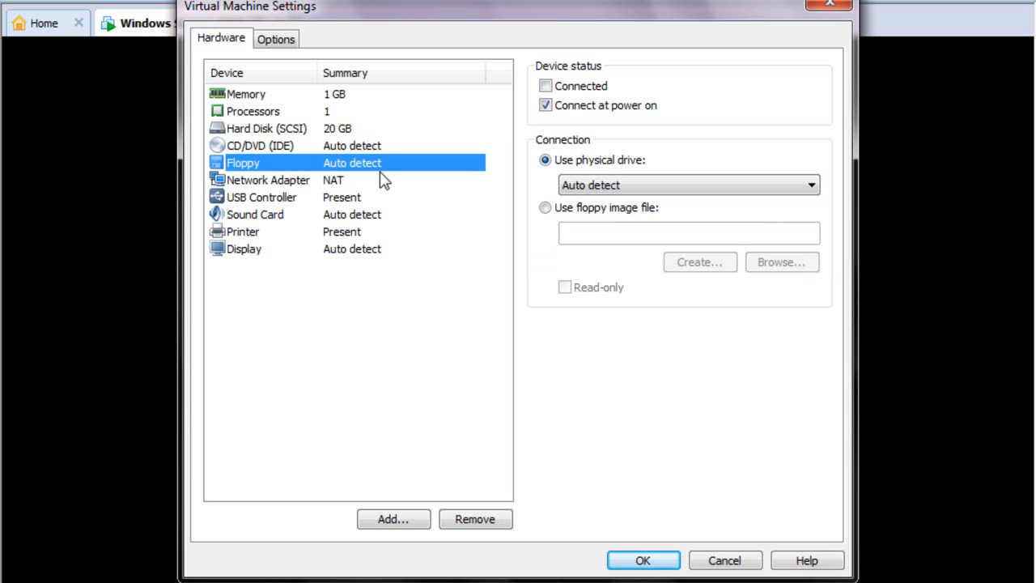
click(547, 109)
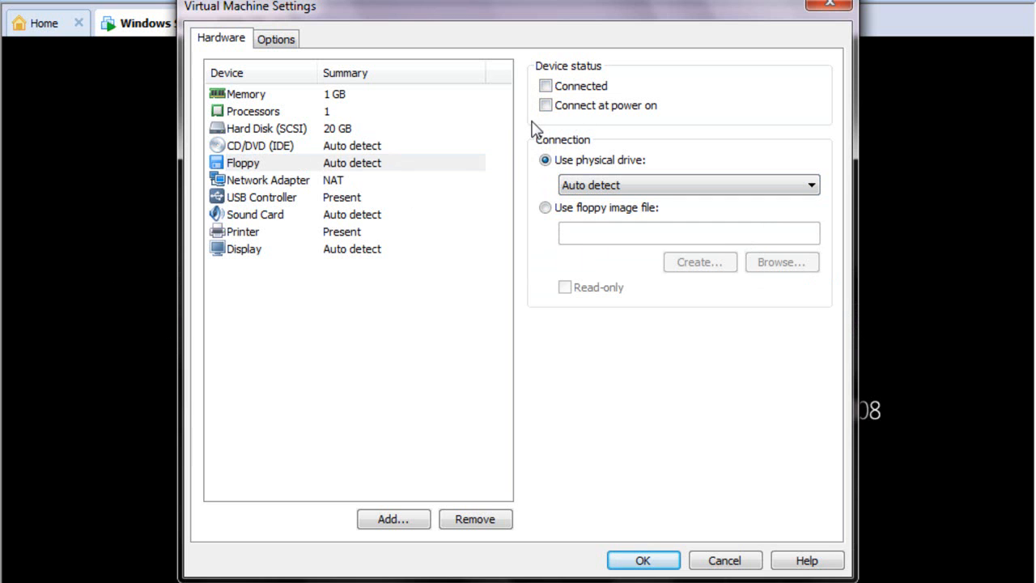
Review the network adapter, USB controller, sound card, printer and display settings, and close the virtual machine settings
click(272, 179)
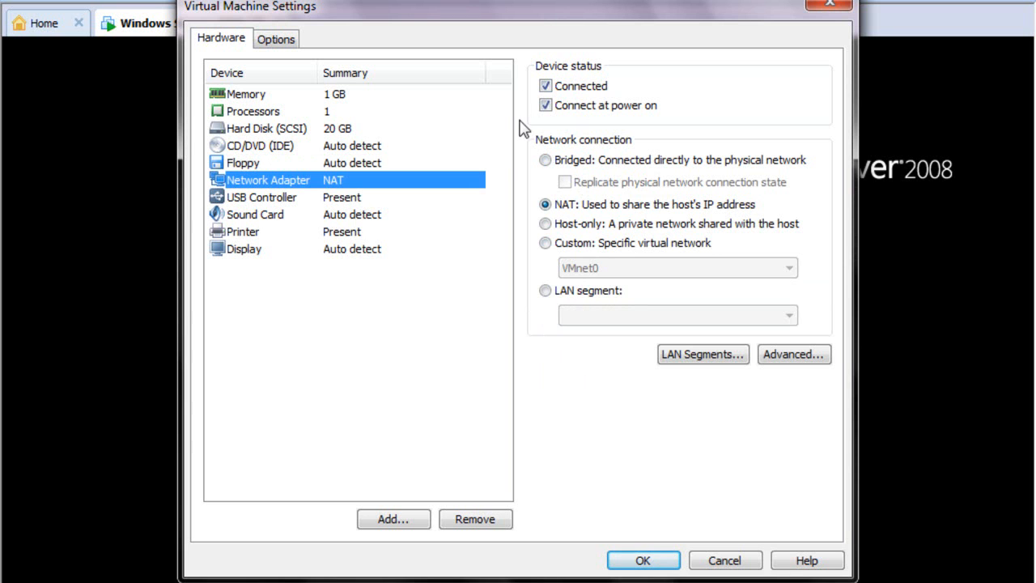
click(286, 200)
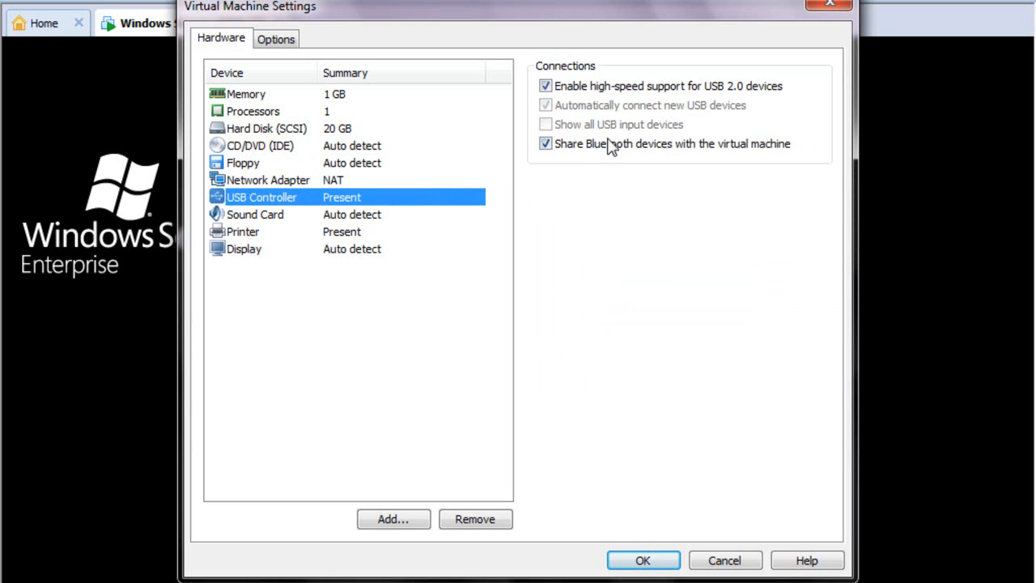
click(260, 218)
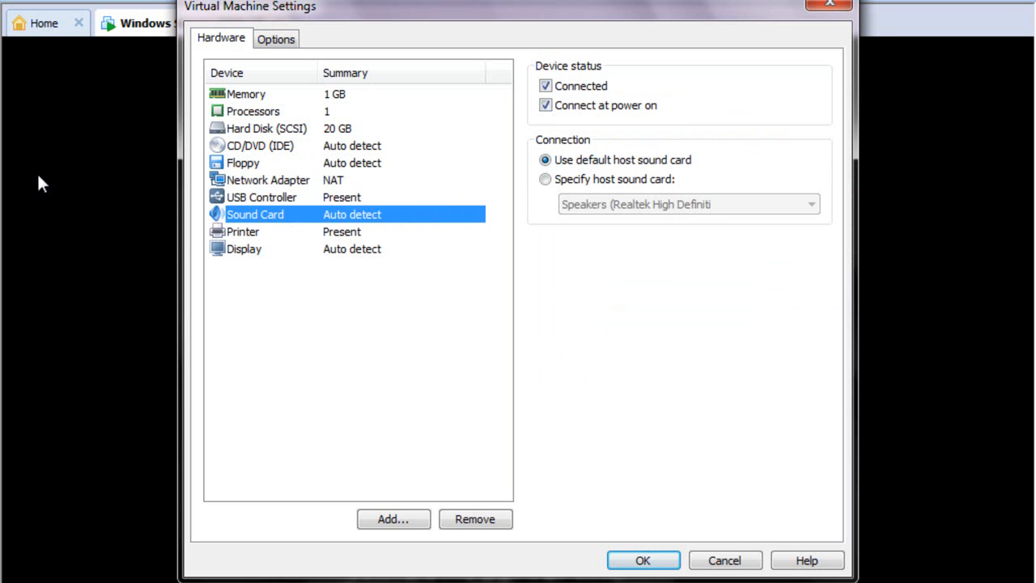
click(240, 236)
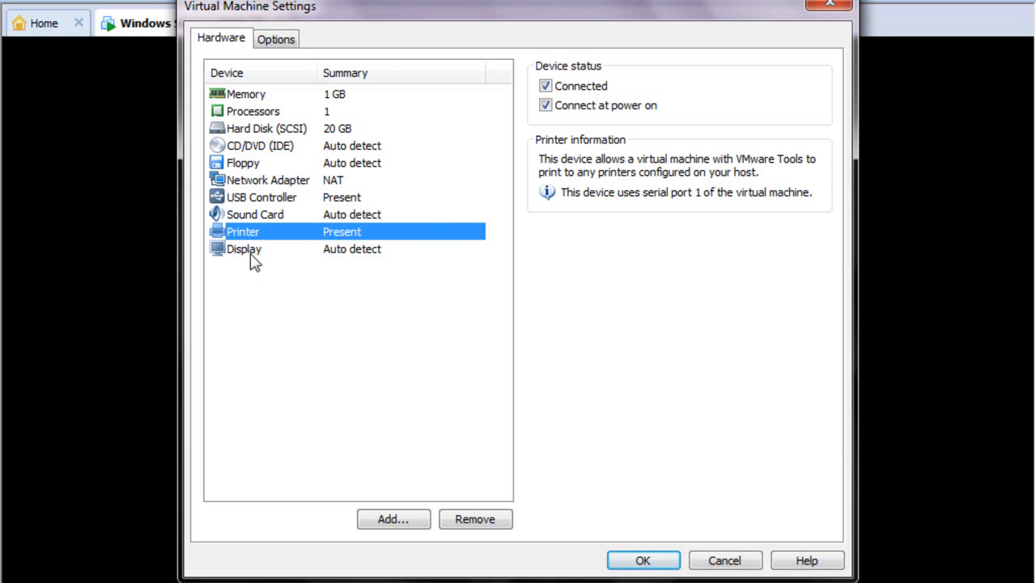
click(252, 255)
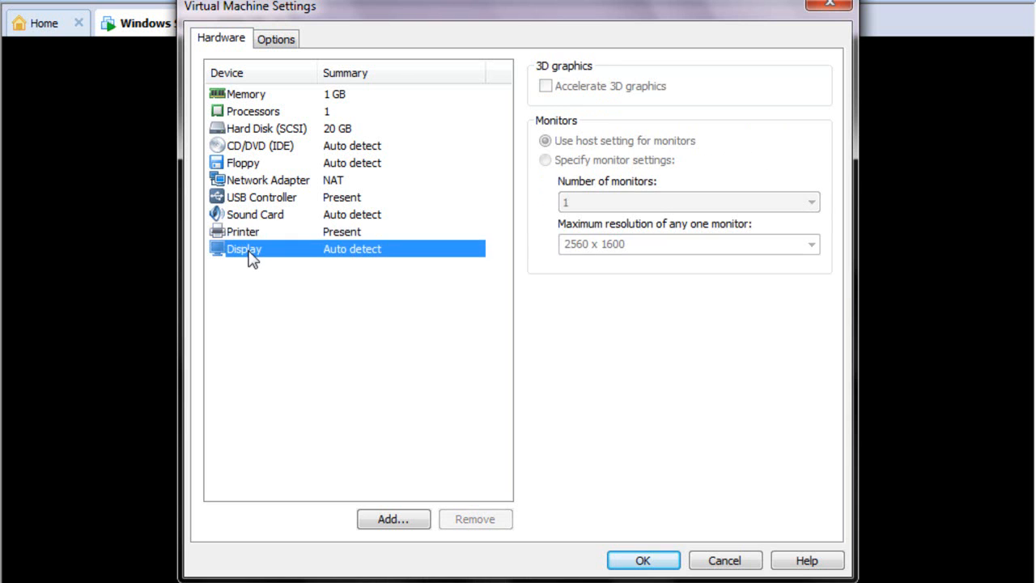
click(843, 11)
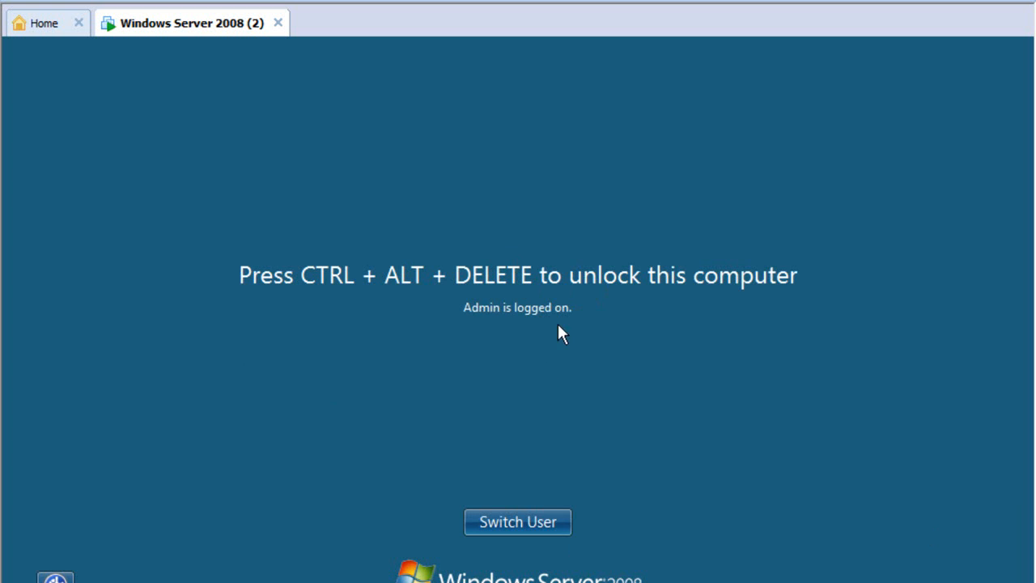
Send Ctrl+Alt+Del to the locked virtual machine to bring up its password prompt
key(ctrl+alt+Delete)
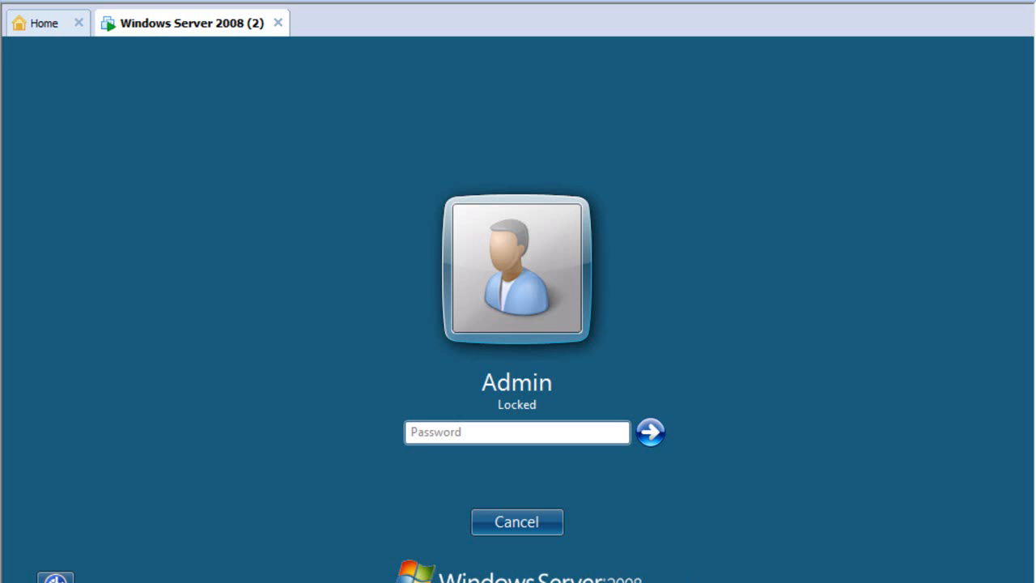
click(107, 32)
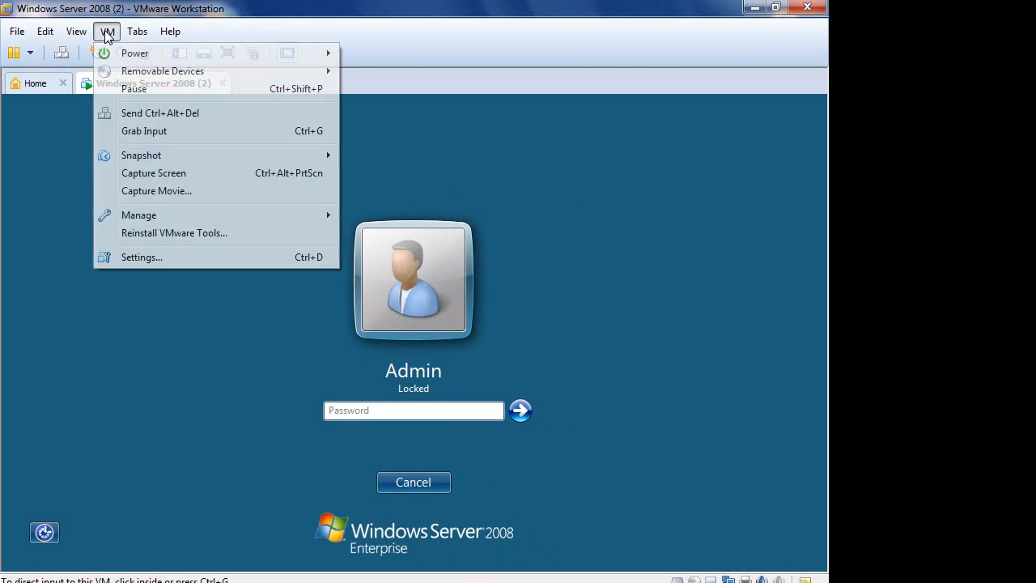
click(154, 118)
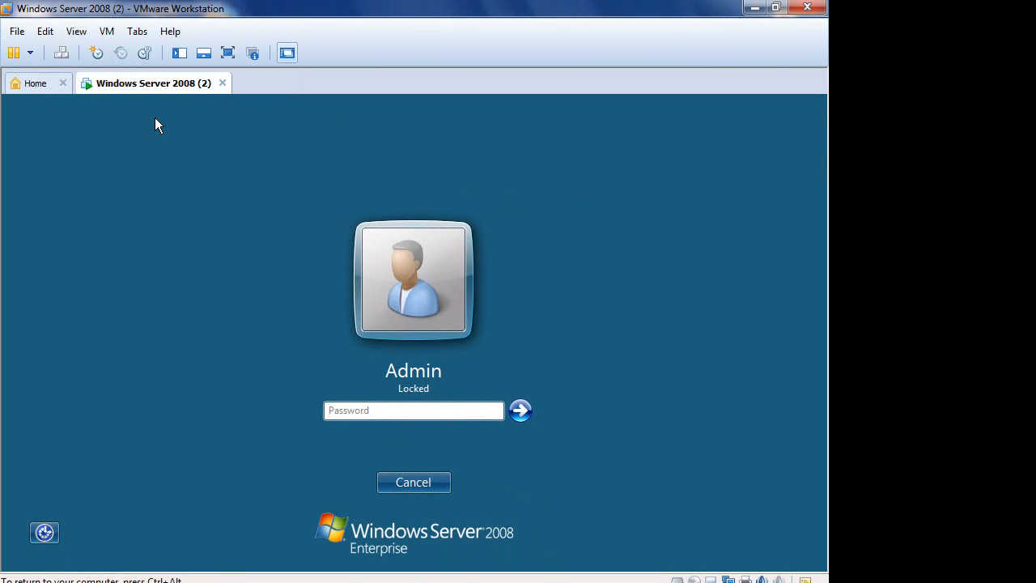
click(101, 33)
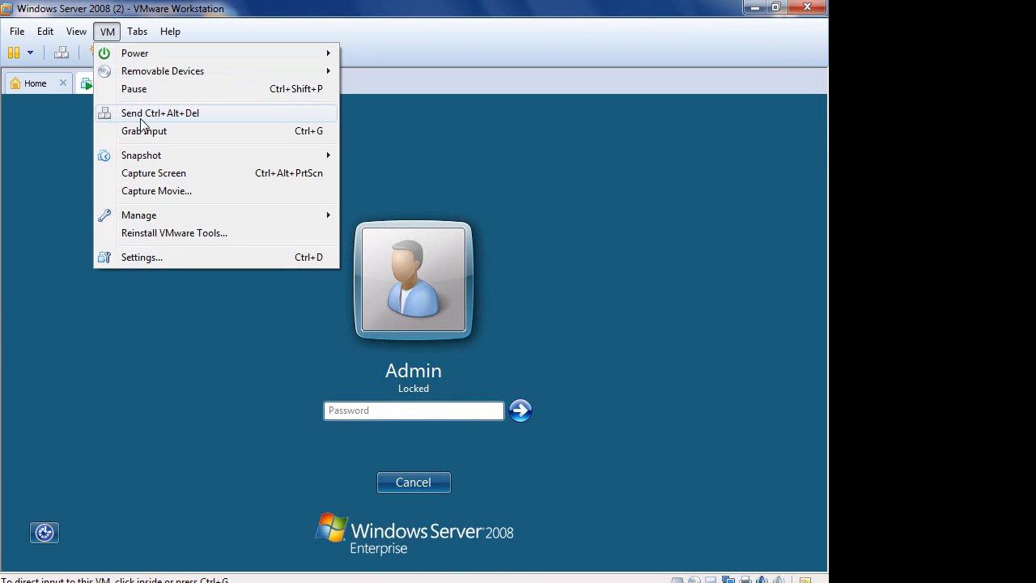
Try to unlock the Windows Server 2008 guest with the account password
click(356, 411)
text(••••••••••)
key(Return)
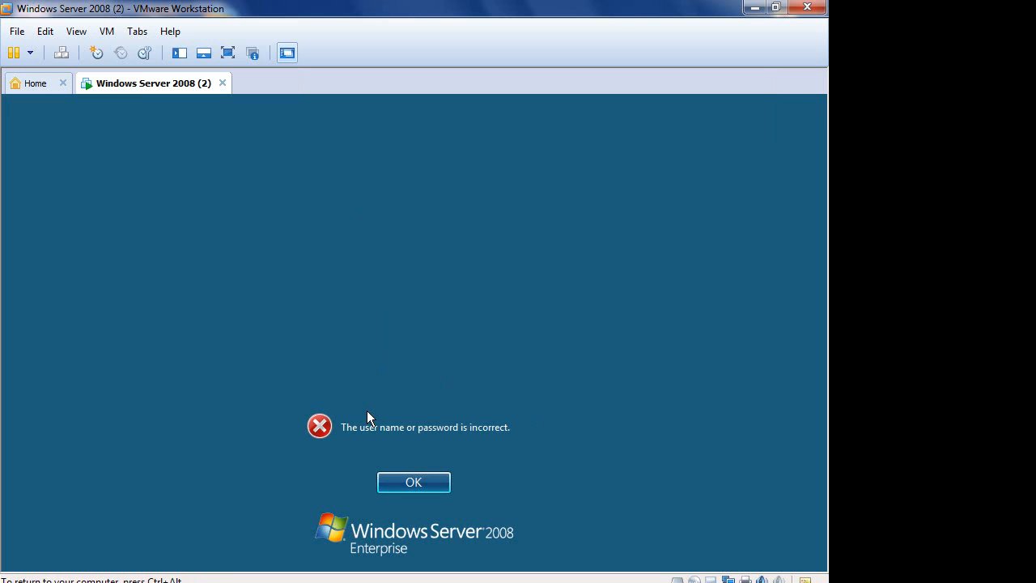
Dismiss the logon error, clear the mistyped entry and unlock the guest by entering the account password again
click(433, 483)
text(••••••)
key(BackSpace)
key(BackSpace)
key(BackSpace)
key(BackSpace)
key(BackSpace)
key(BackSpace)
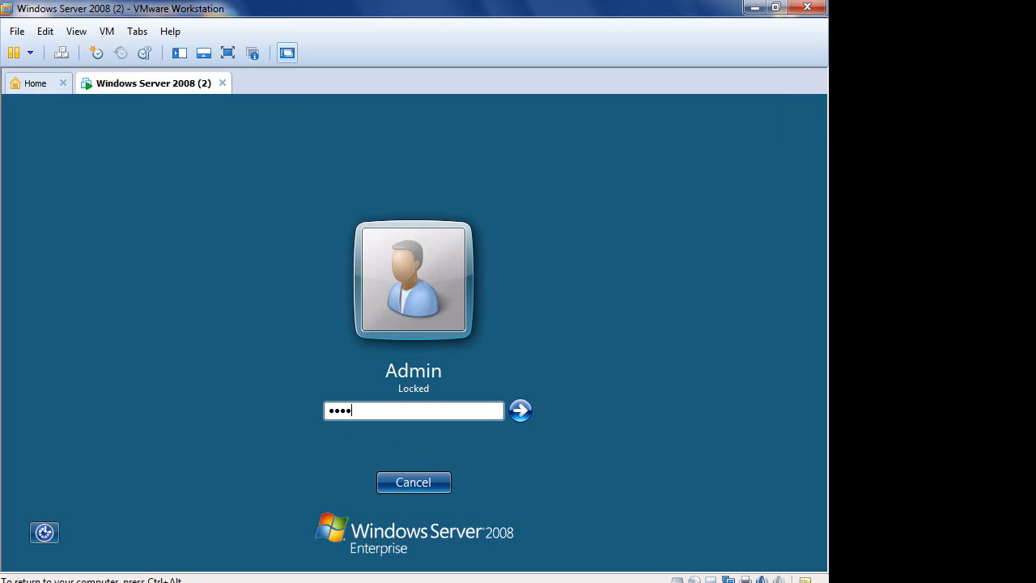
text(•••••••••)
key(Return)
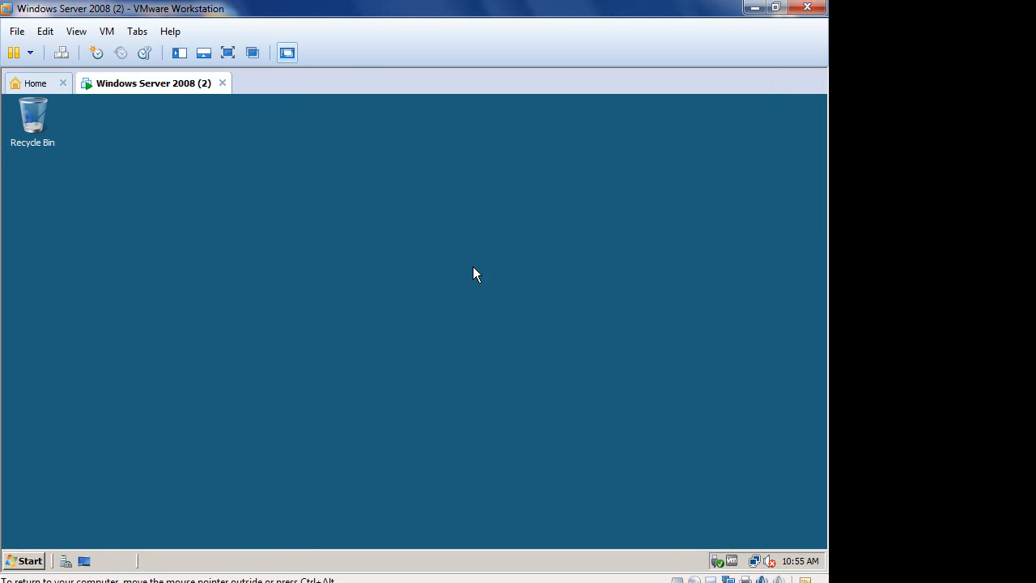
Restore the VMware Workstation window to a narrower size and move it so the host's desktop icons are accessible beside it
click(775, 8)
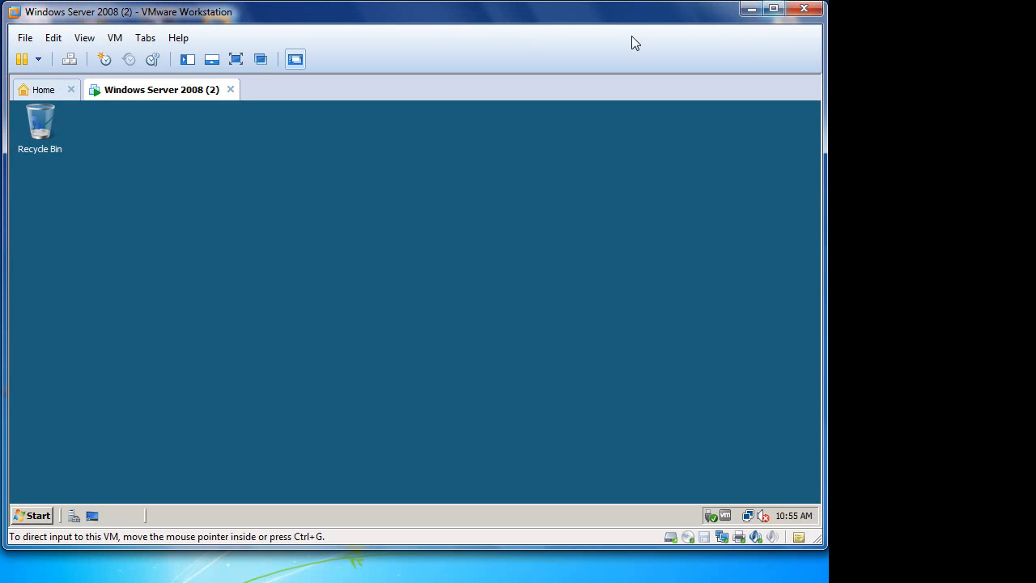
drag(823, 548, 432, 574)
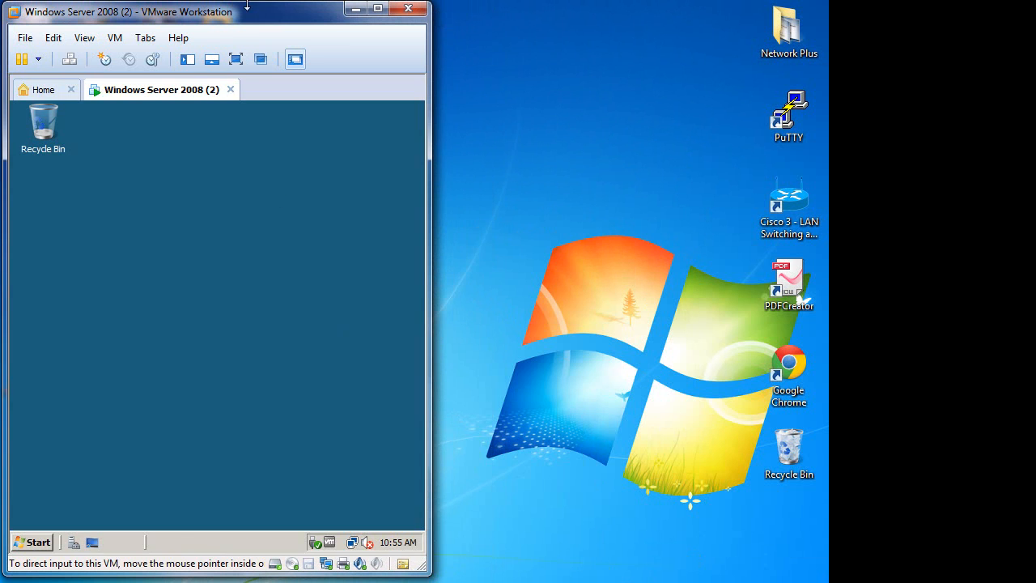
drag(251, 24, 517, 18)
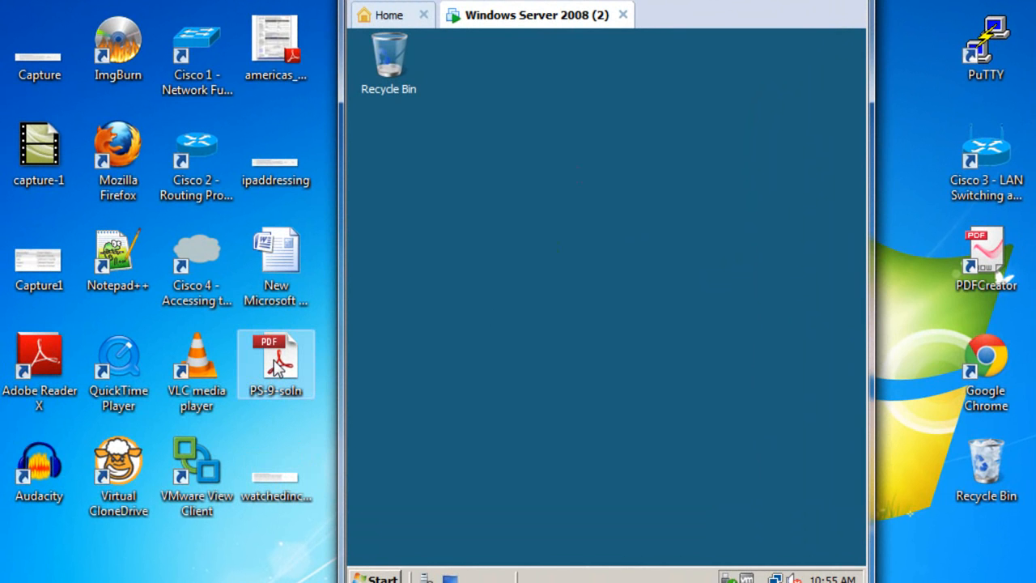
Copy the PS-9-soln PDF and the Capture image from the host desktop onto the guest desktop
mouse_move(274, 361)
mouse_down()
mouse_move(309, 359)
mouse_move(275, 364)
mouse_up()
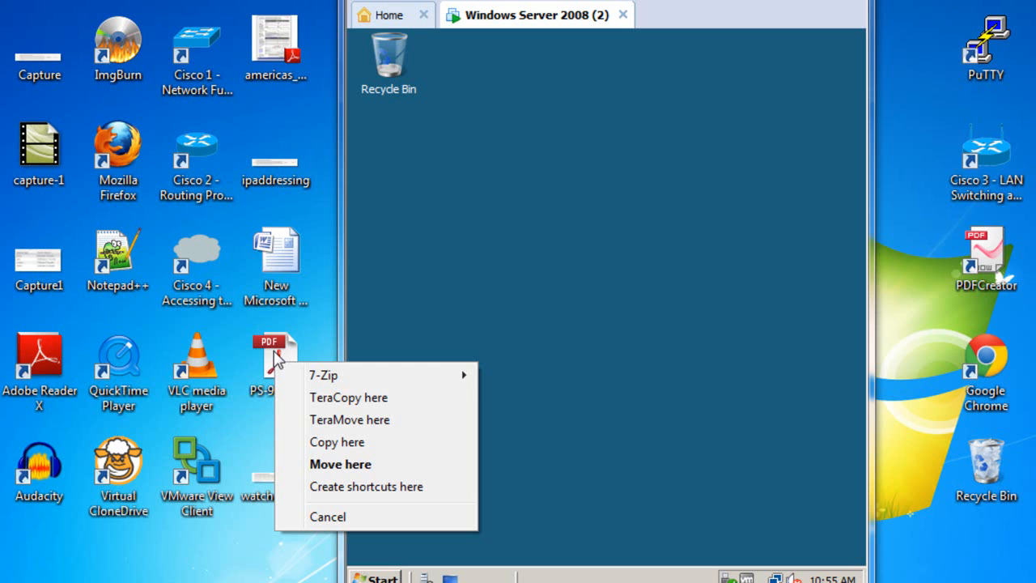
click(313, 314)
drag(276, 361, 524, 308)
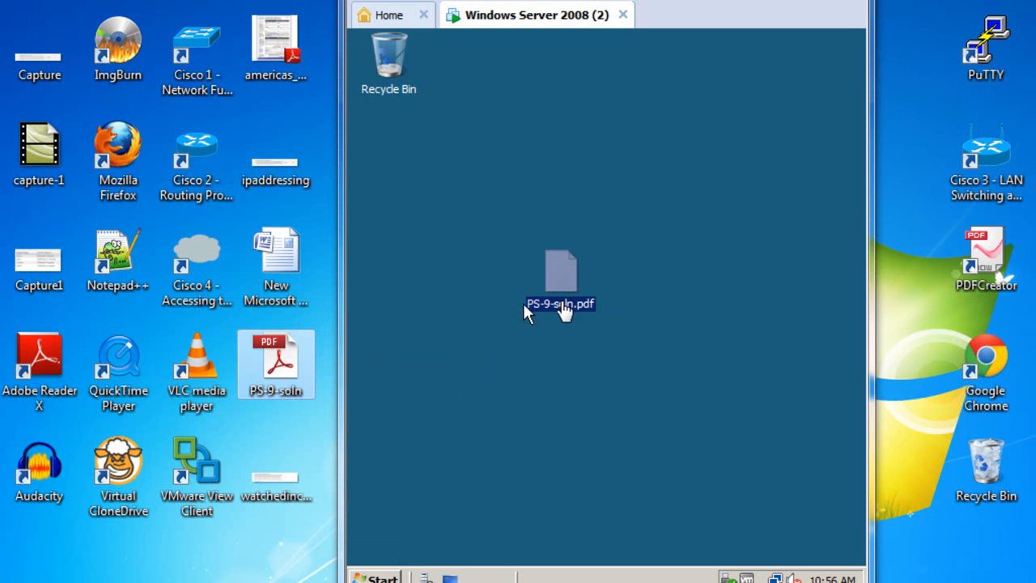
drag(39, 50, 429, 219)
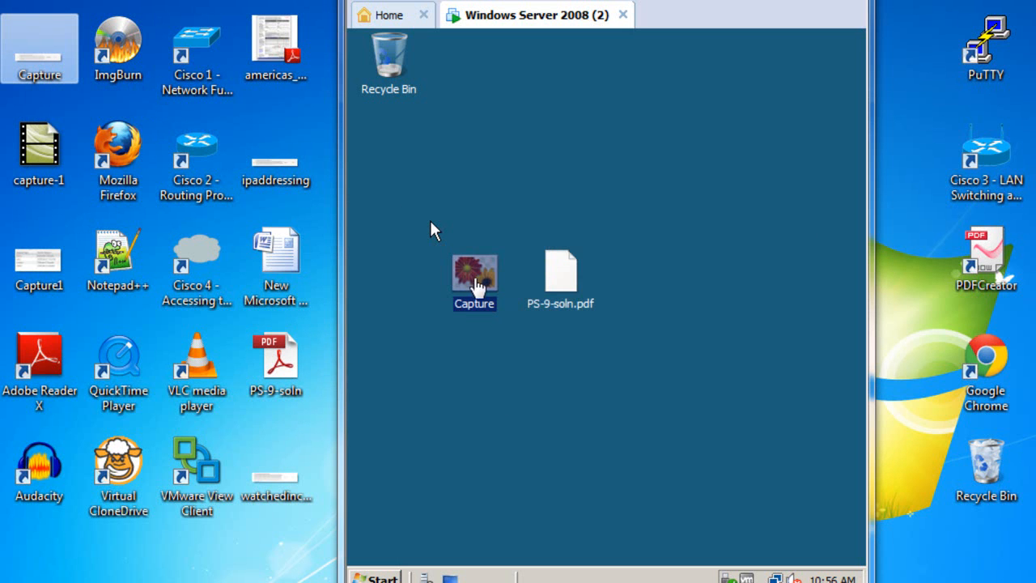
Delete PS-9-soln.pdf from the guest desktop and confirm moving it to the Recycle Bin
click(561, 271)
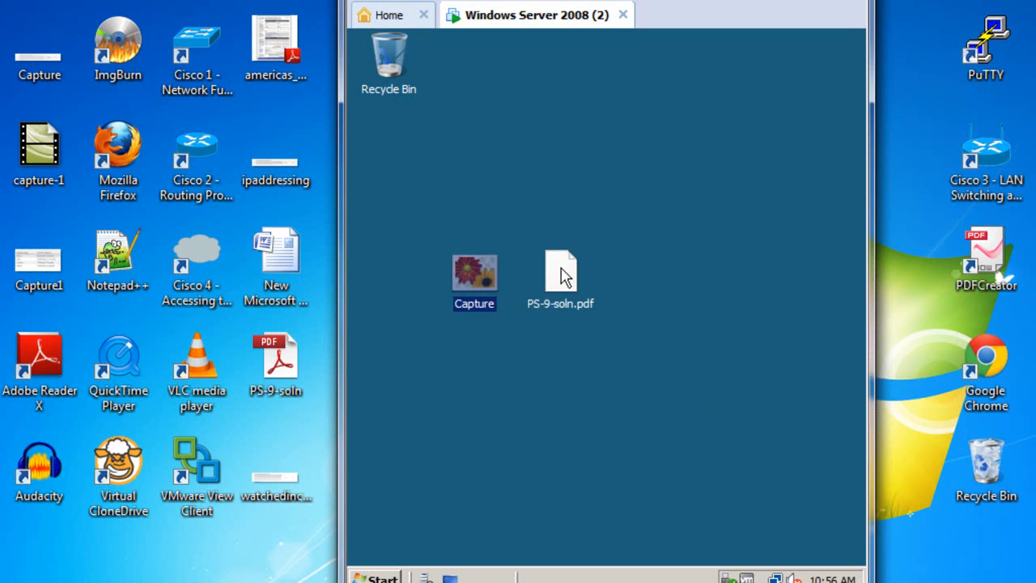
right_click(561, 269)
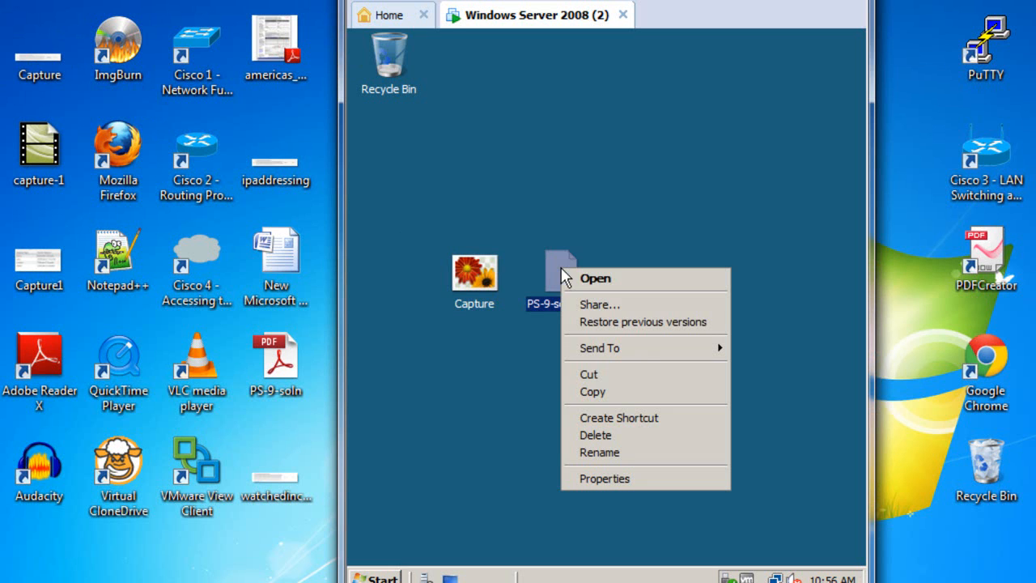
click(619, 433)
click(709, 394)
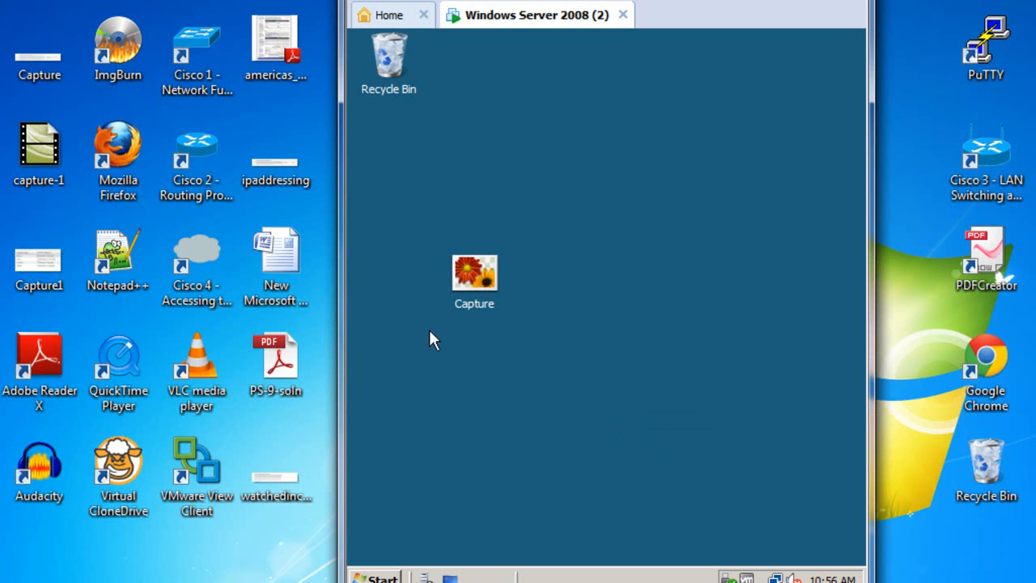
Maximize the VMware Workstation window around the Windows Server 2008 (2) guest desktop
double_click(640, 1)
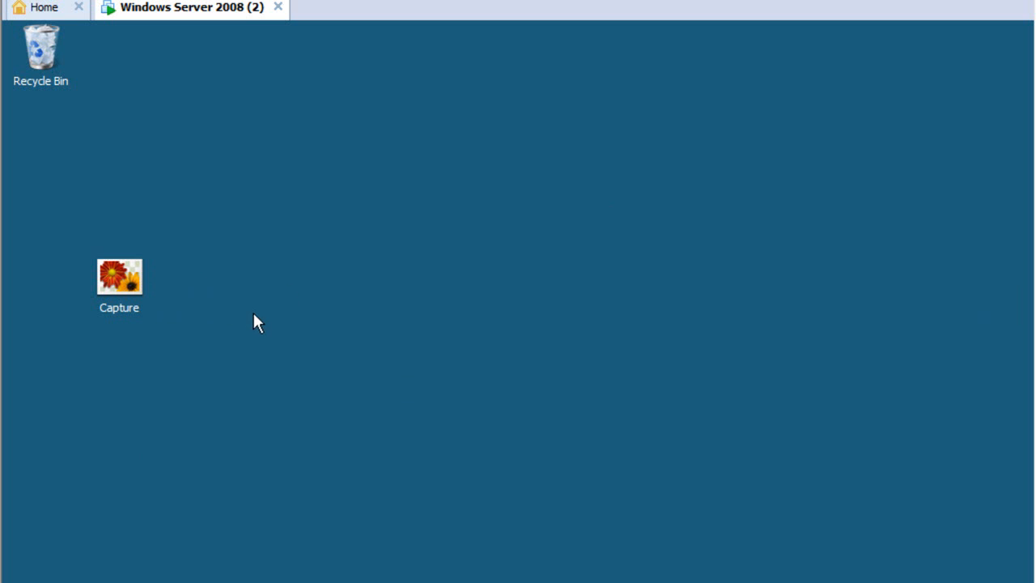
click(42, 582)
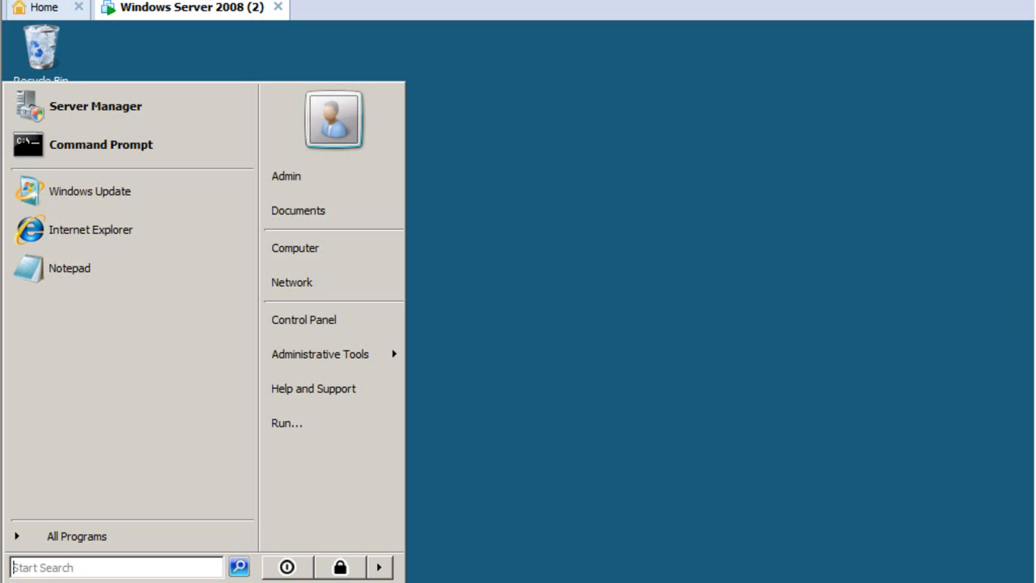
click(1035, 421)
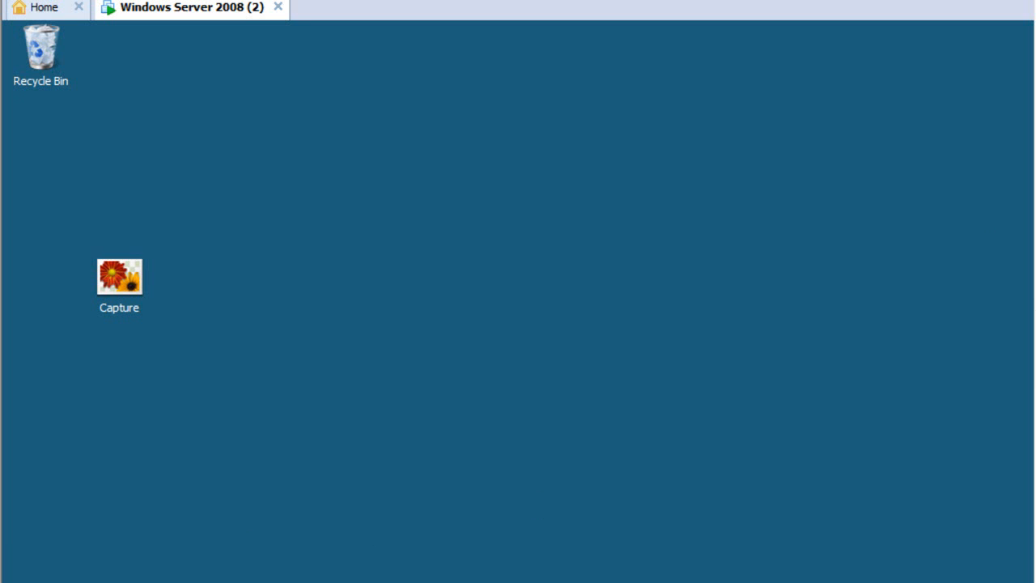
Open the host's Documents library in a maximized window and browse into Virtual Machines, Windows Server 2008 (2)
key(super)
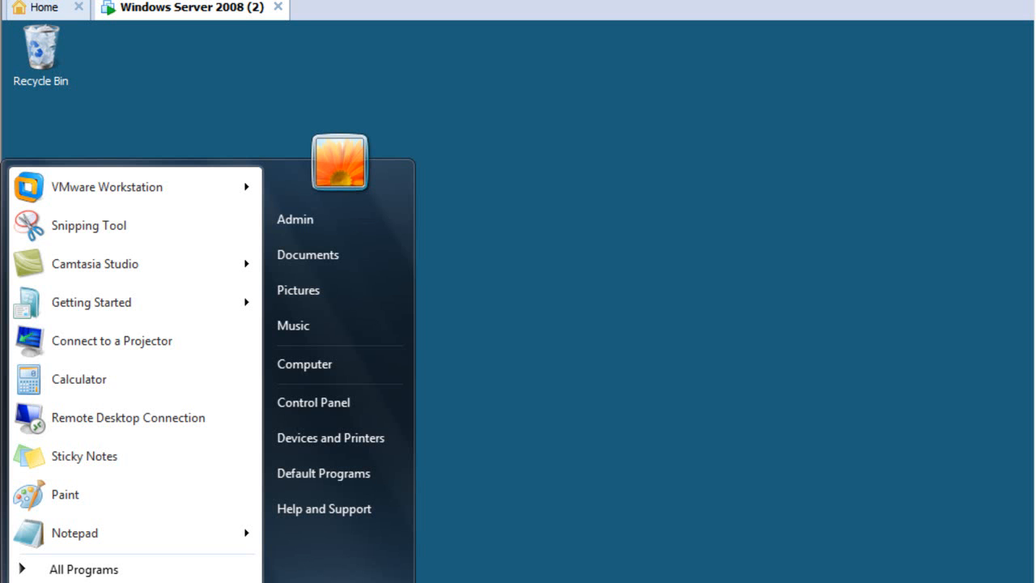
click(338, 257)
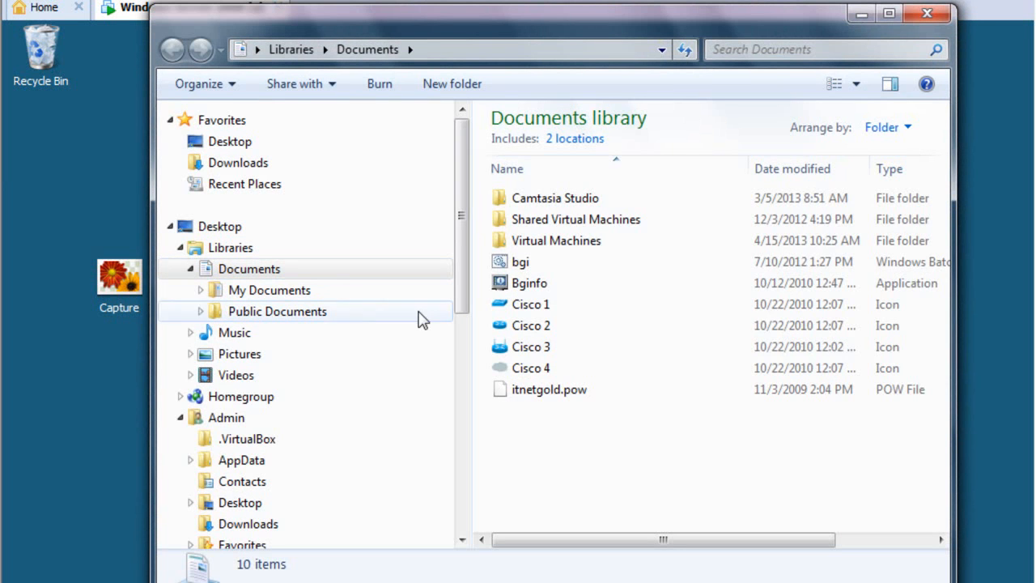
double_click(571, 243)
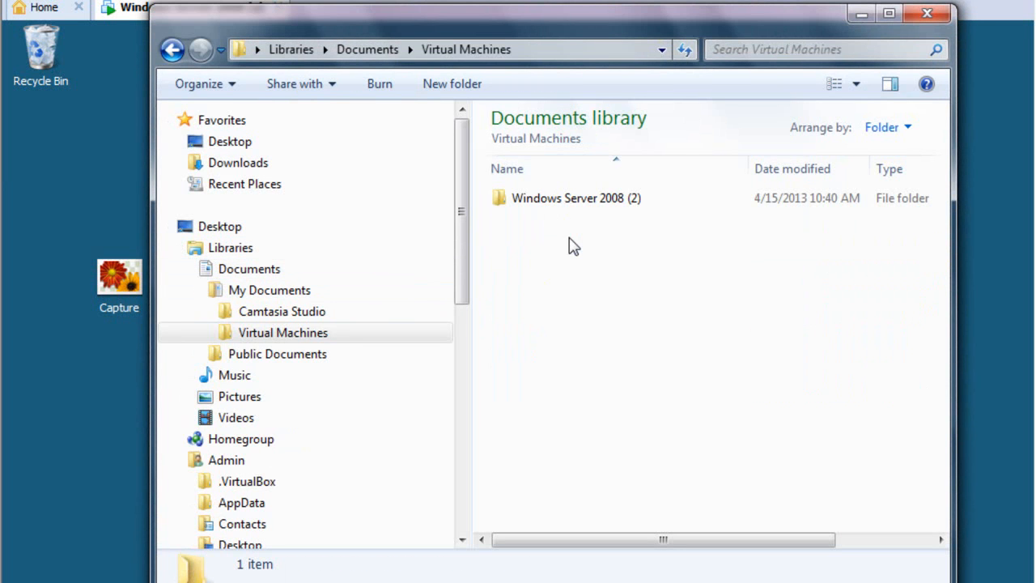
click(889, 14)
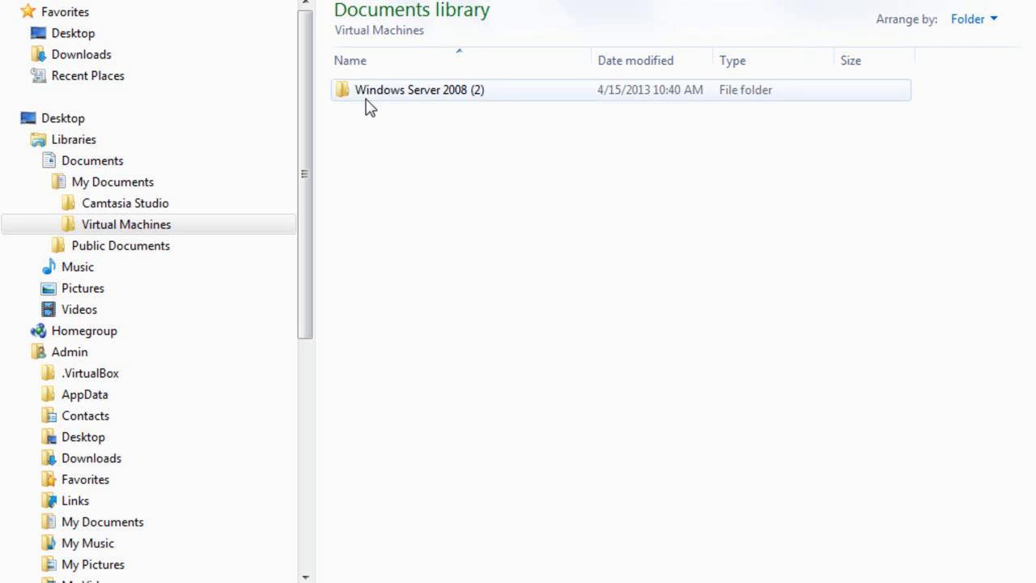
double_click(384, 92)
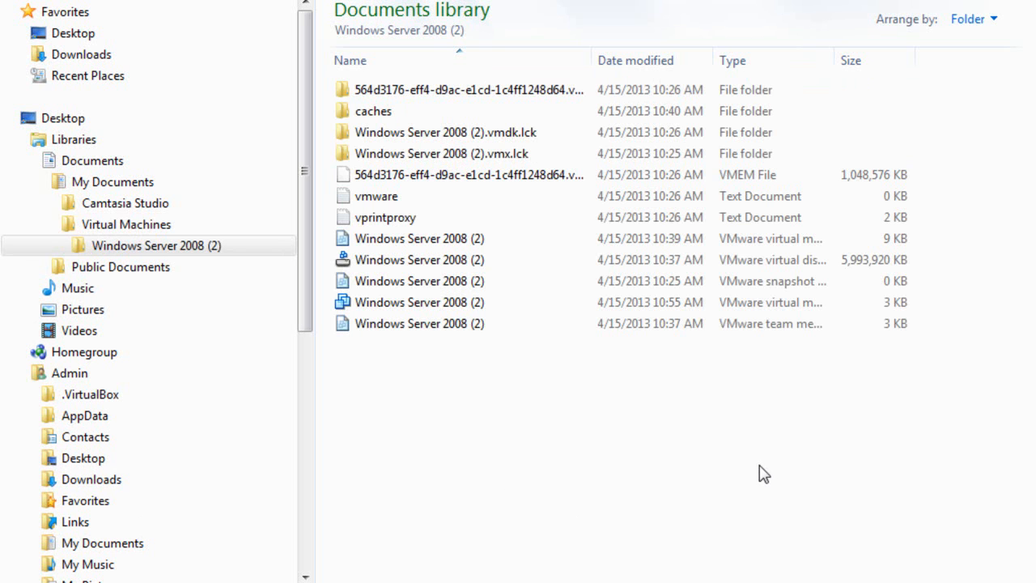
Inspect the virtual disk file, reopen the Windows Server 2008 (2) folder from its parent and widen the Type column to read the full file types
click(848, 260)
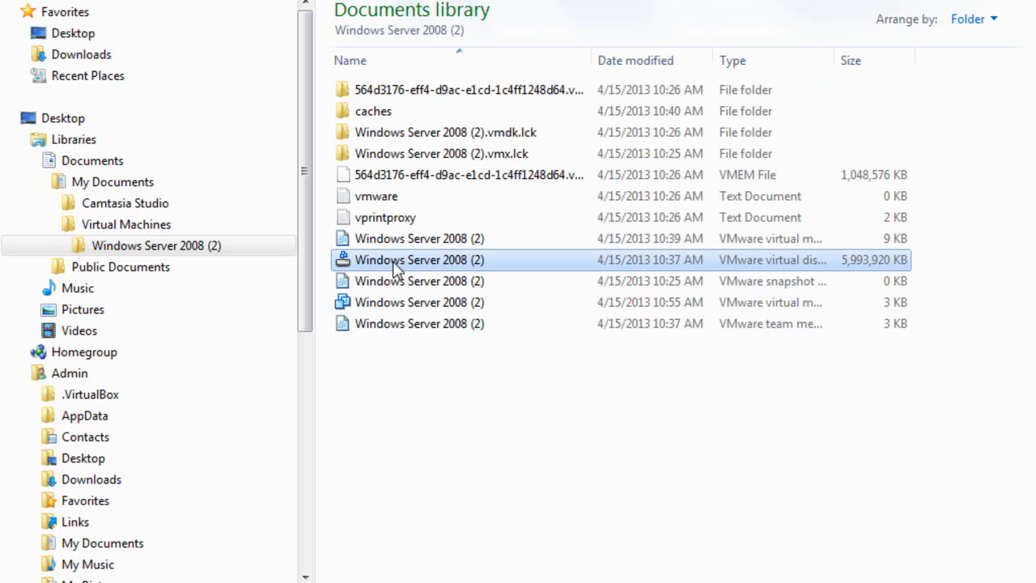
mouse_move(394, 269)
click(21, 0)
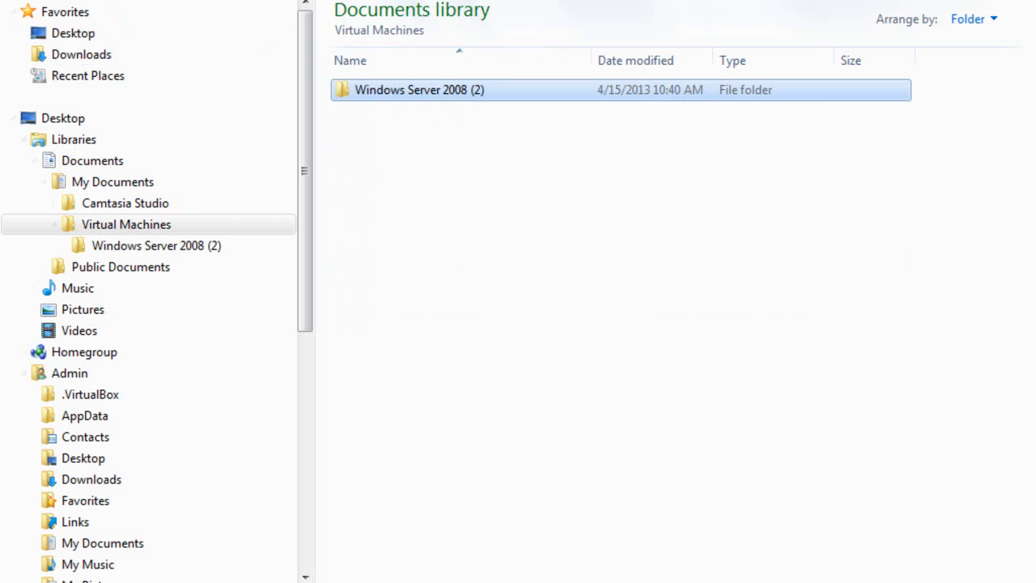
double_click(395, 93)
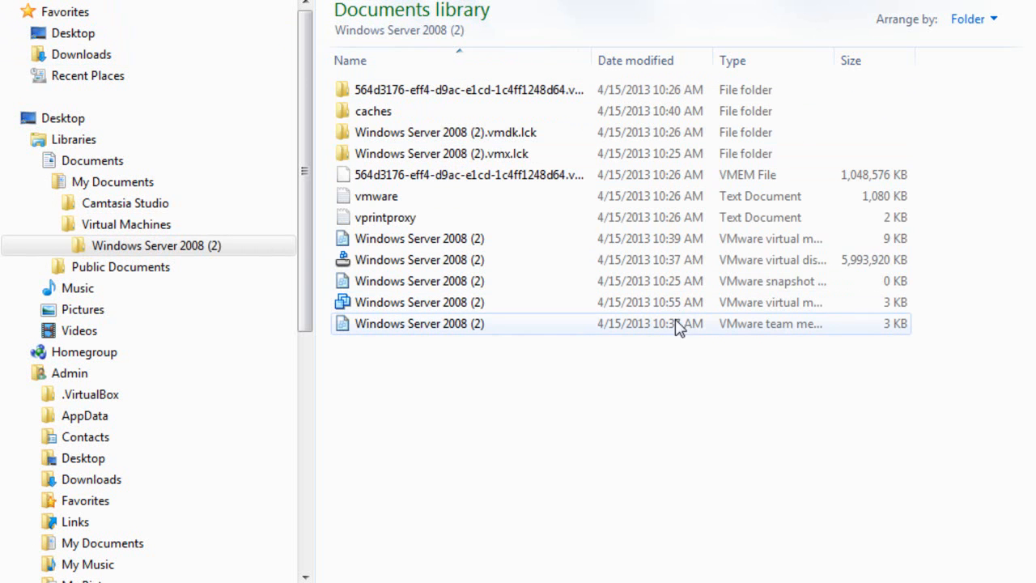
drag(835, 61, 954, 58)
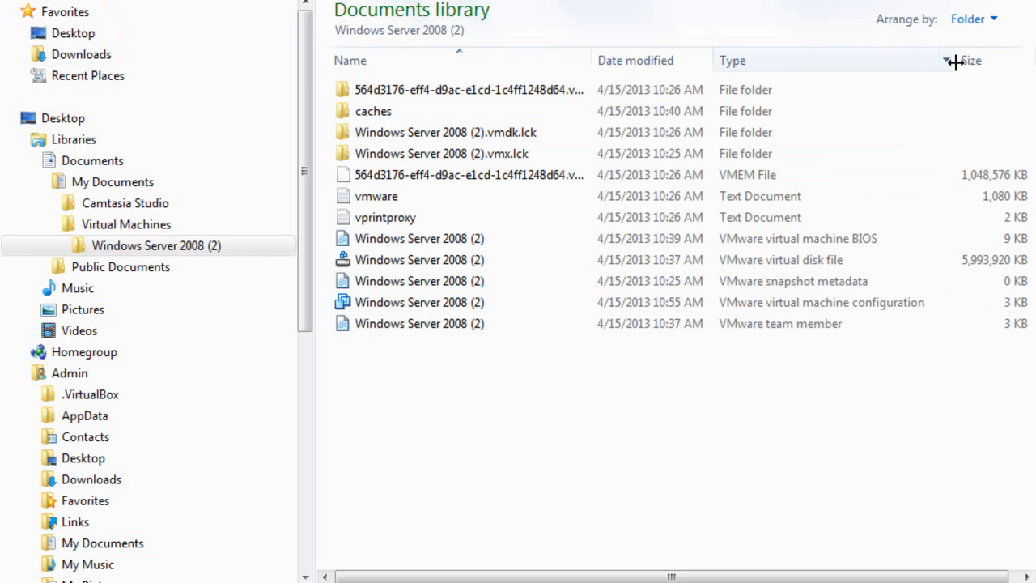
Open the Windows Server 2008 (2) virtual machine configuration file in Notepad, examine its hardware and device settings, and close it
right_click(874, 314)
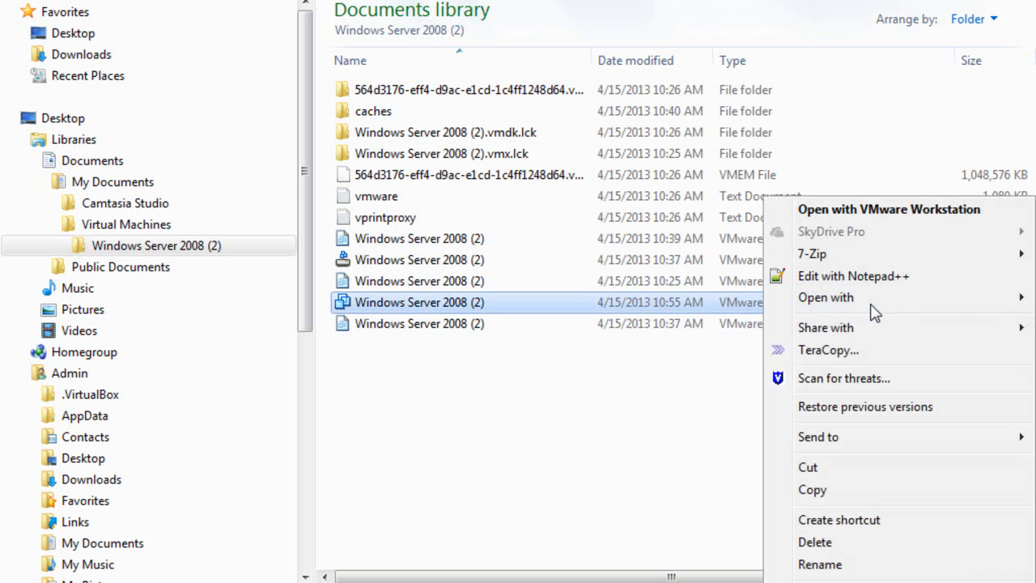
click(850, 306)
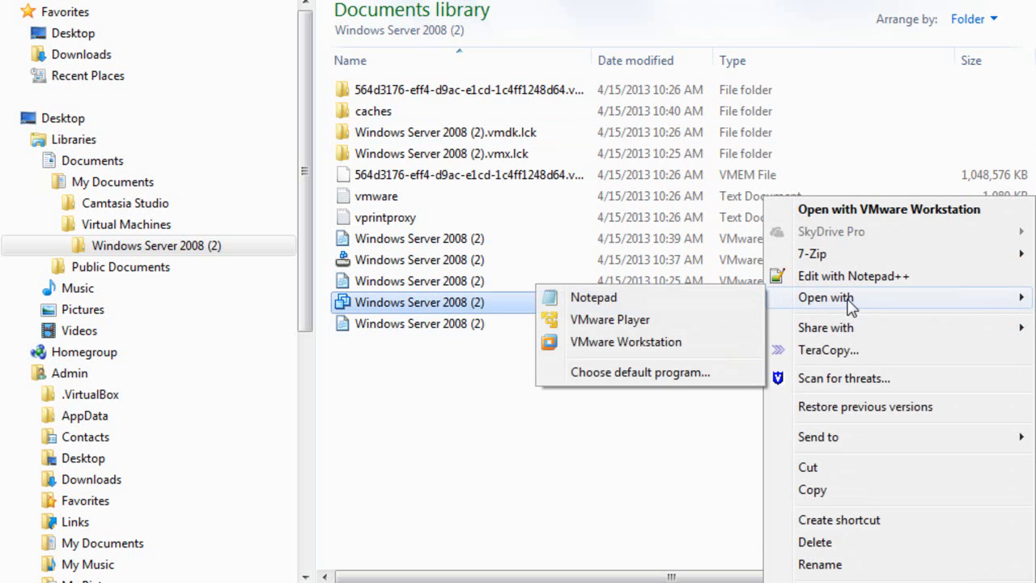
click(638, 301)
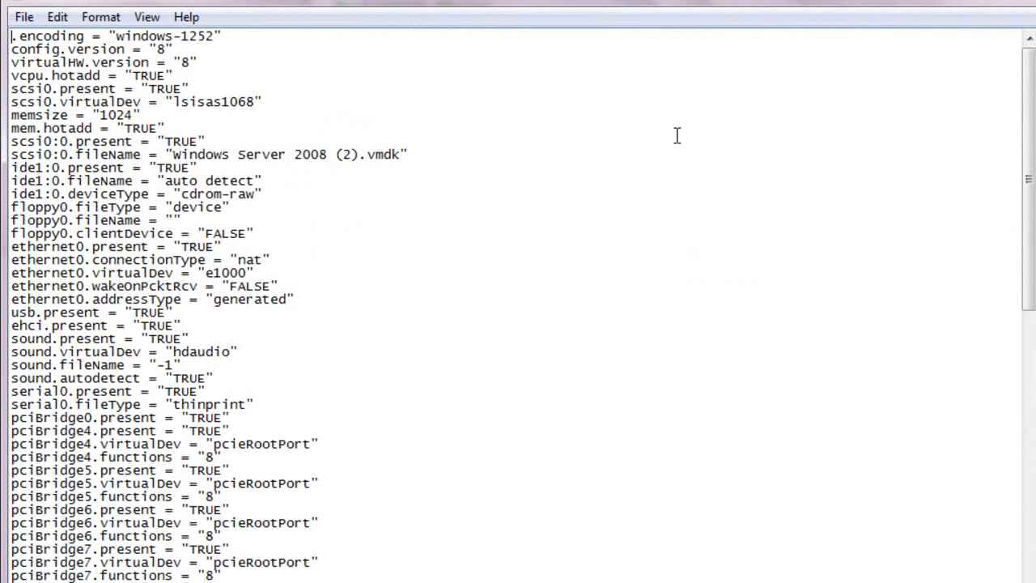
scroll(680, 143, down, 8)
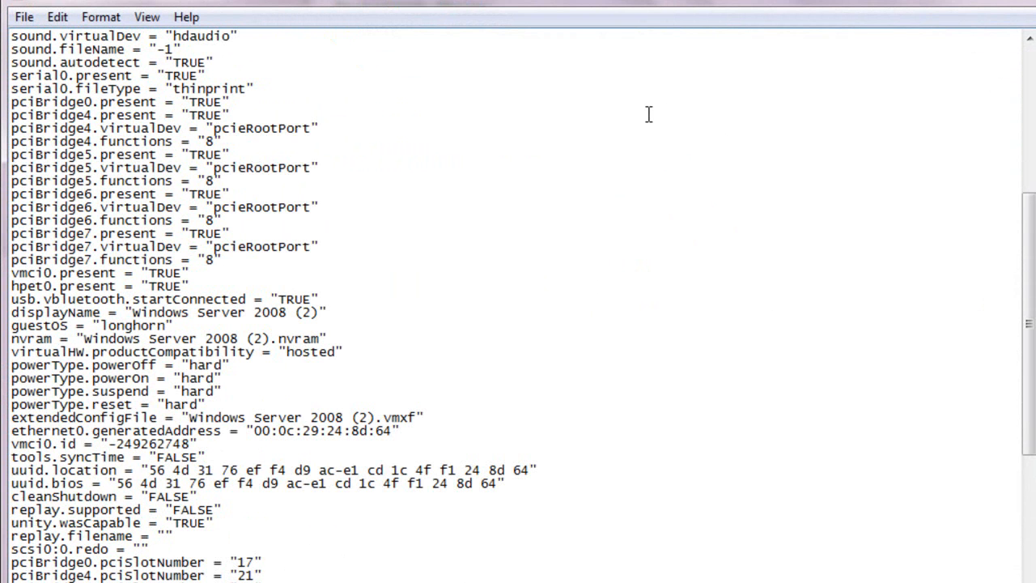
scroll(648, 114, down, 2)
scroll(644, 113, down, 2)
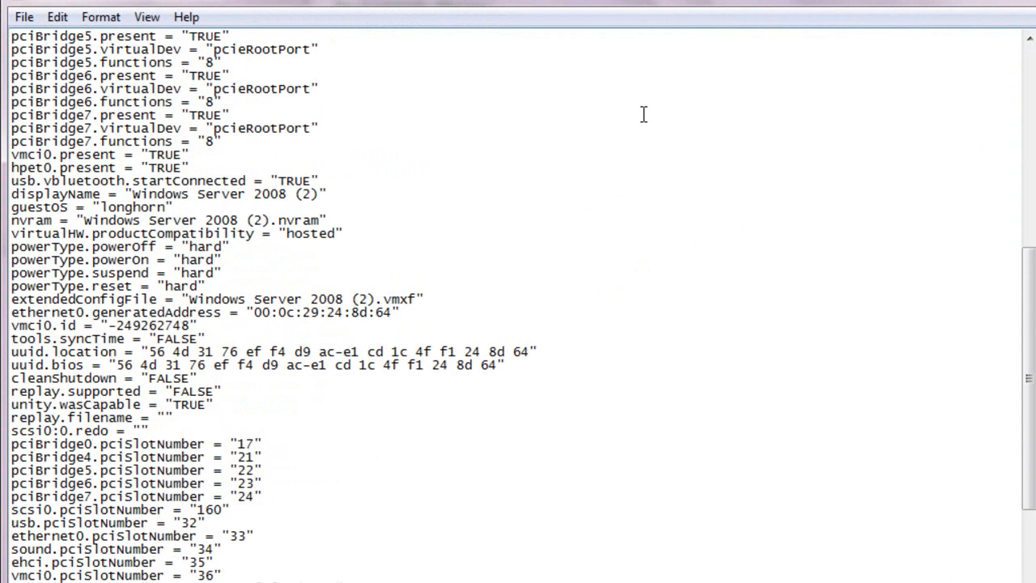
scroll(641, 111, down, 3)
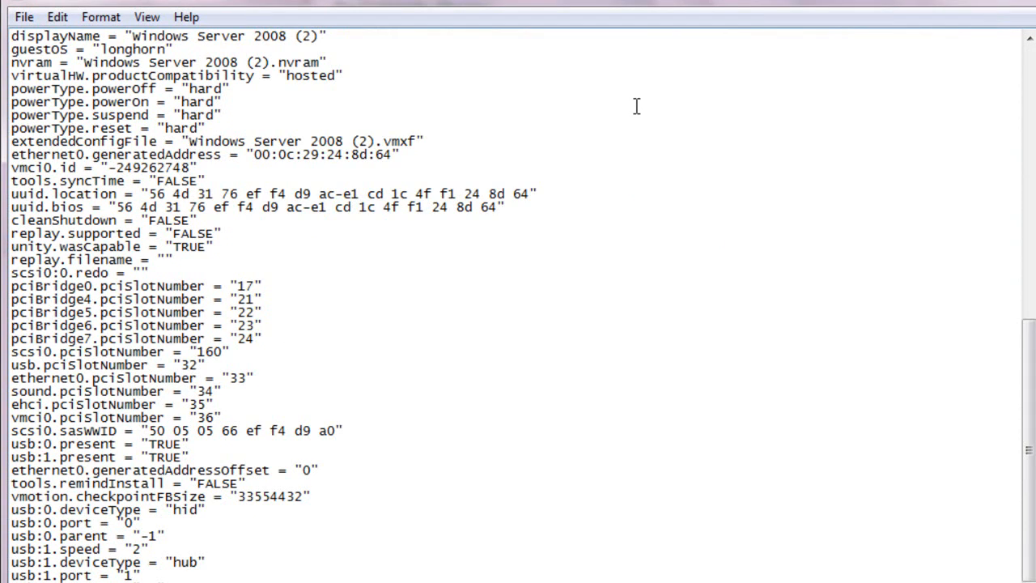
scroll(631, 100, down, 1)
scroll(628, 100, up, 9)
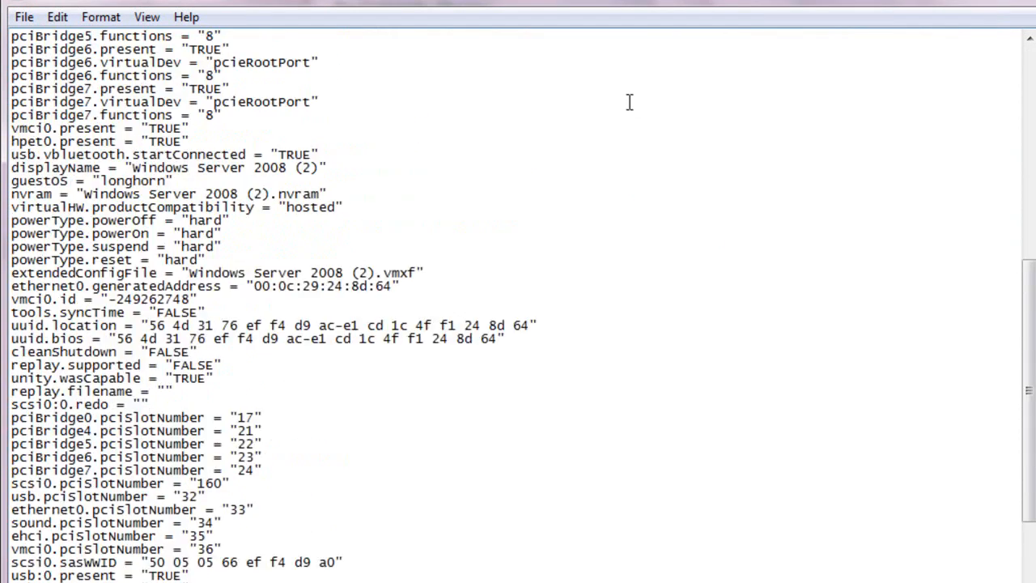
scroll(625, 99, up, 7)
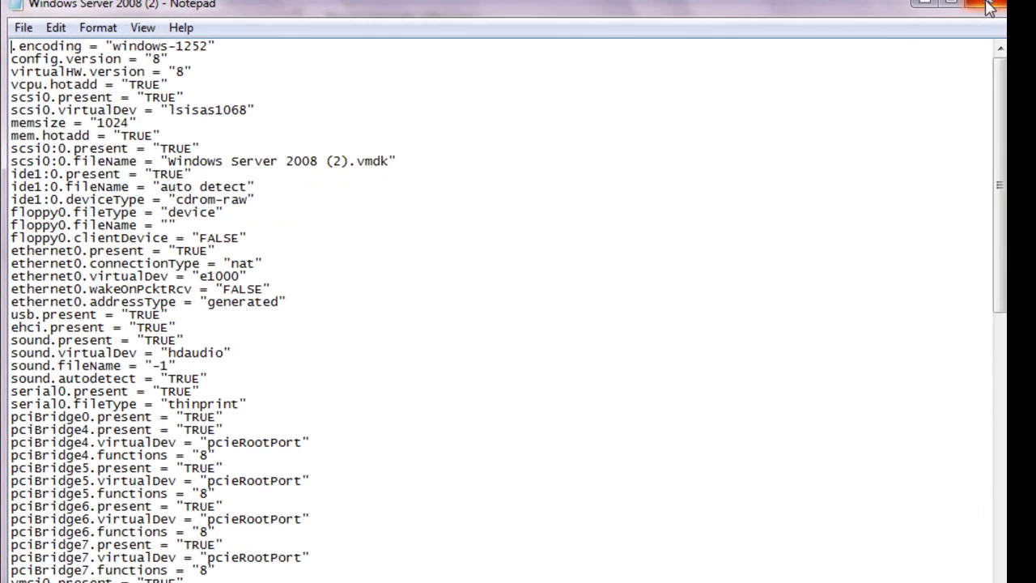
click(813, 68)
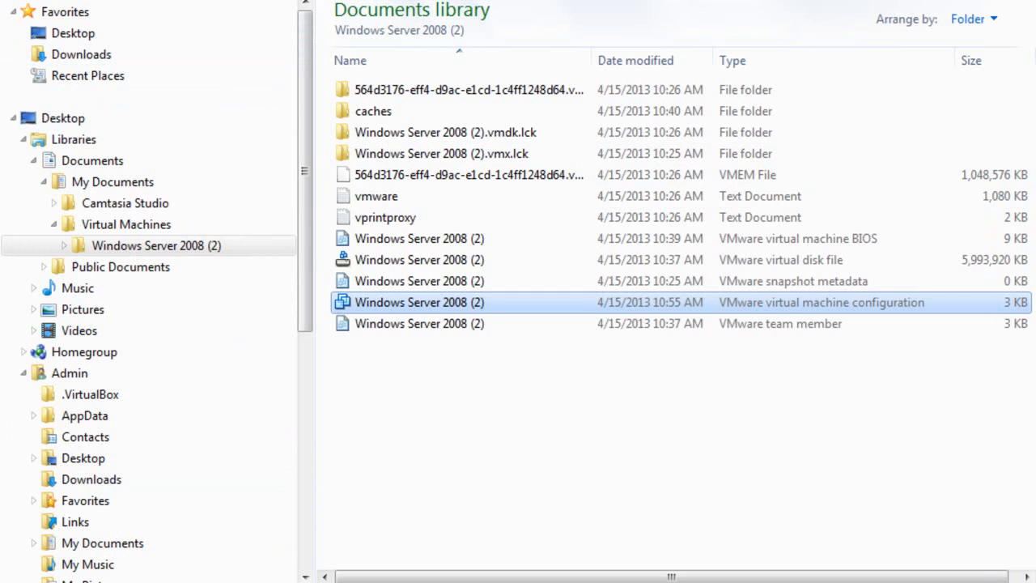
Open the host's Virtual Machines folder in a second window, view the actions available for the Windows Server 2008 (2) folder, and close the window
click(21, 567)
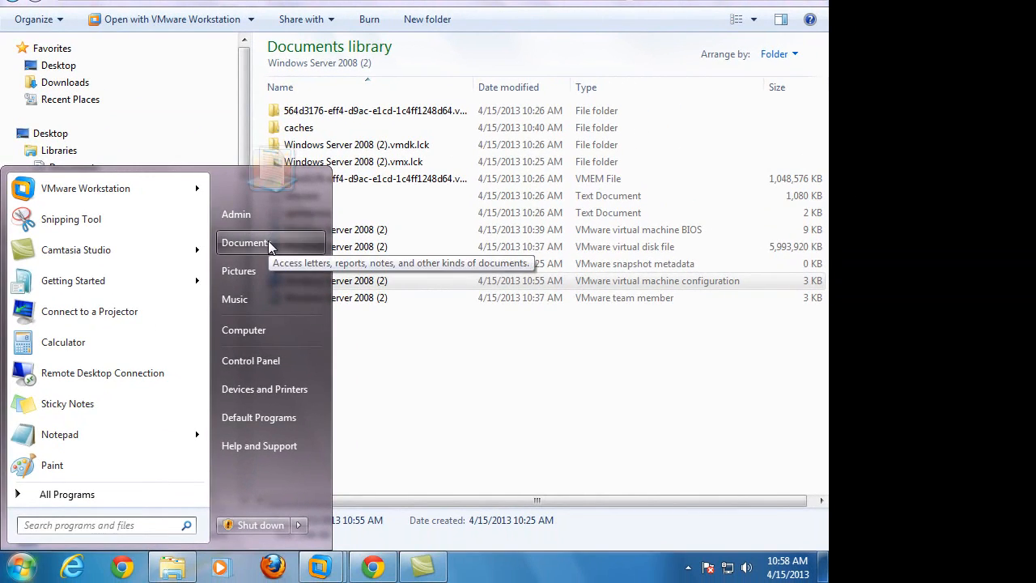
click(270, 244)
click(450, 256)
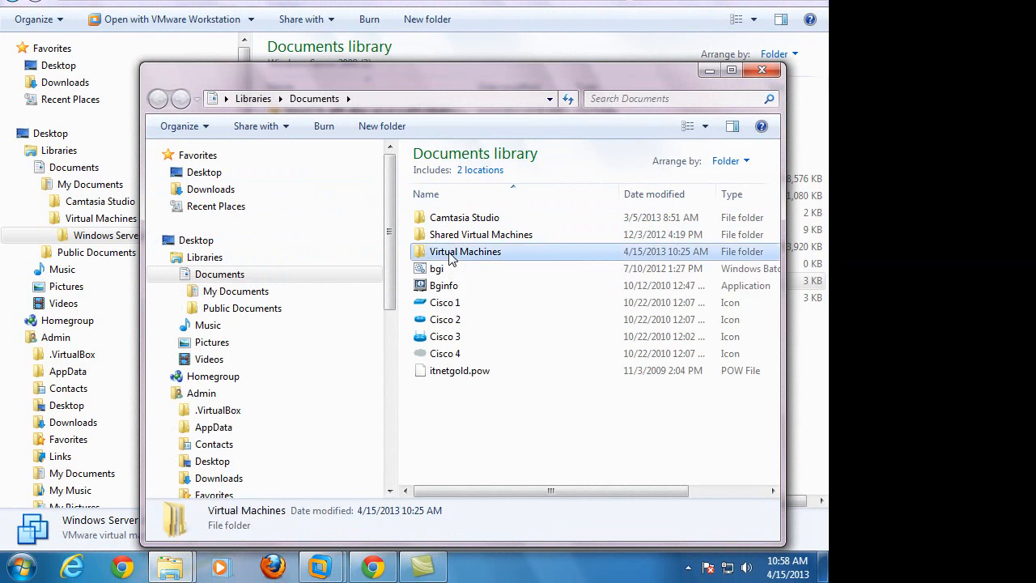
double_click(450, 255)
right_click(420, 223)
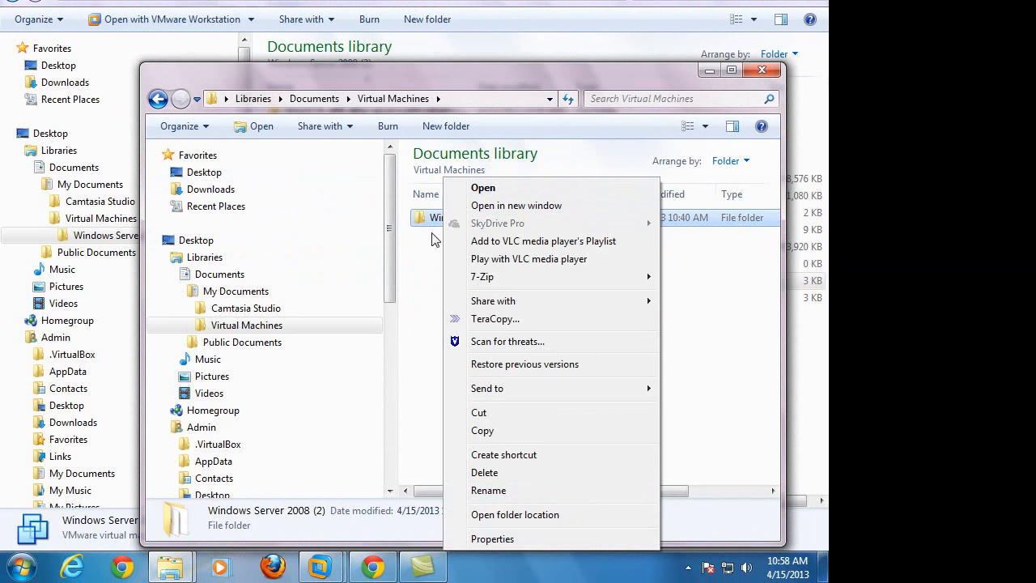
click(429, 266)
click(429, 266)
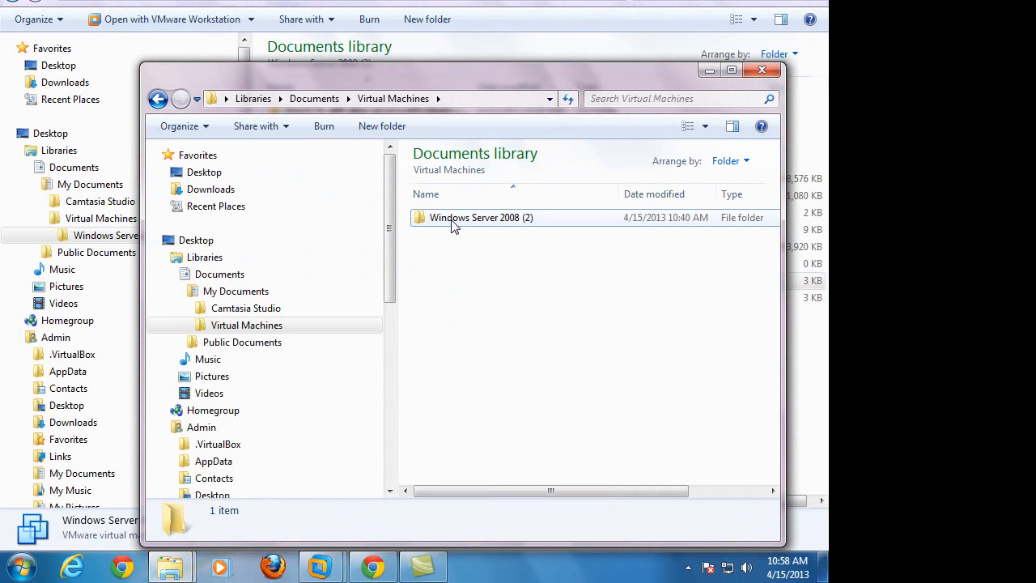
mouse_move(451, 228)
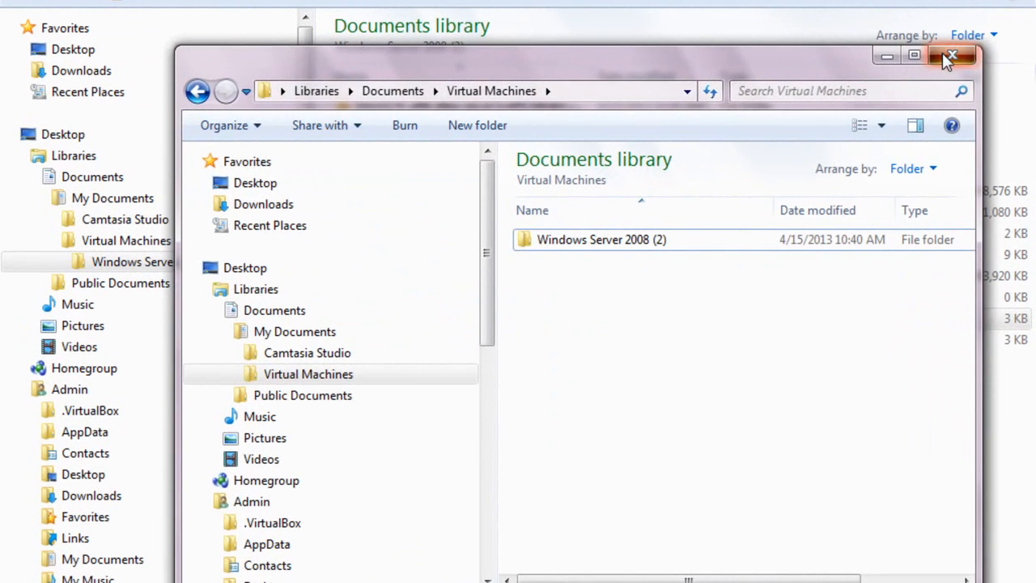
click(761, 71)
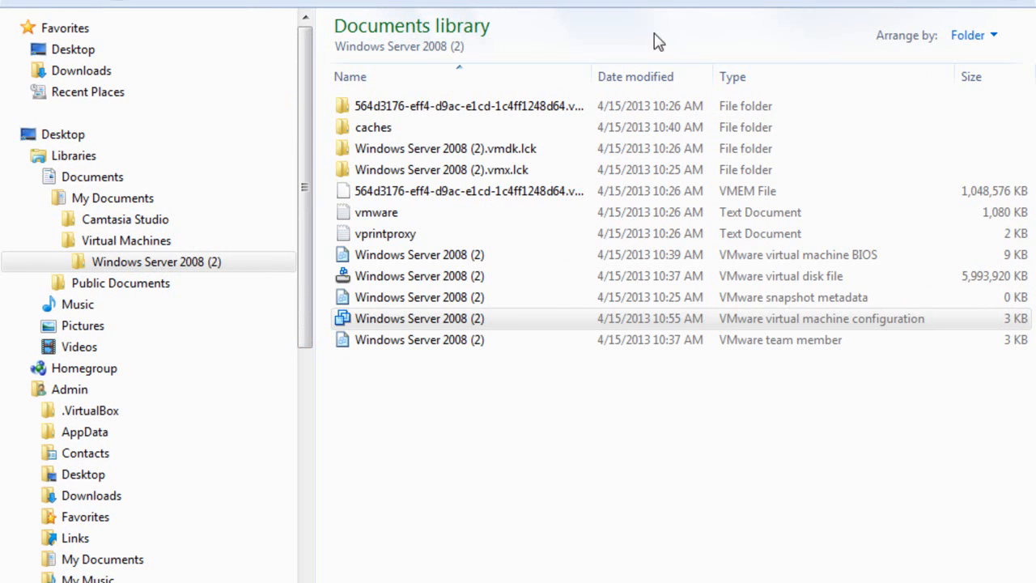
Switch back to VMware Workstation, view the guest's Network and Sharing Center from its Network window, and close both windows
click(32, 2)
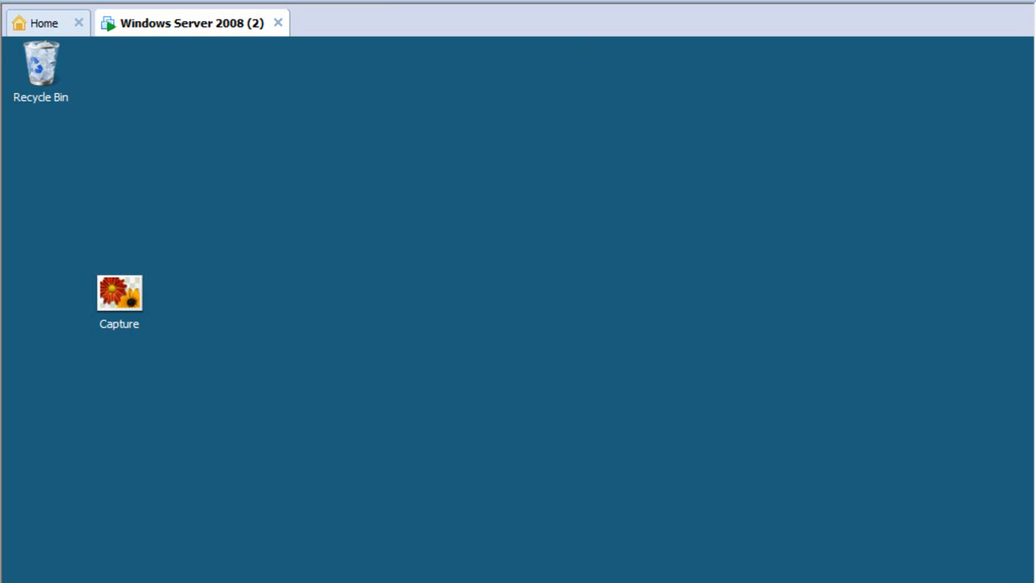
key(super)
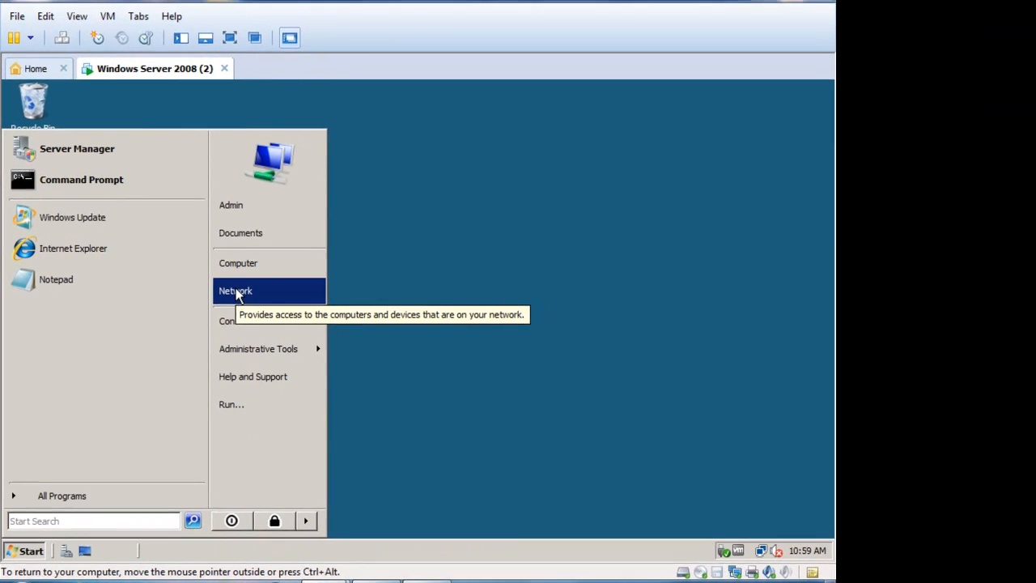
click(241, 294)
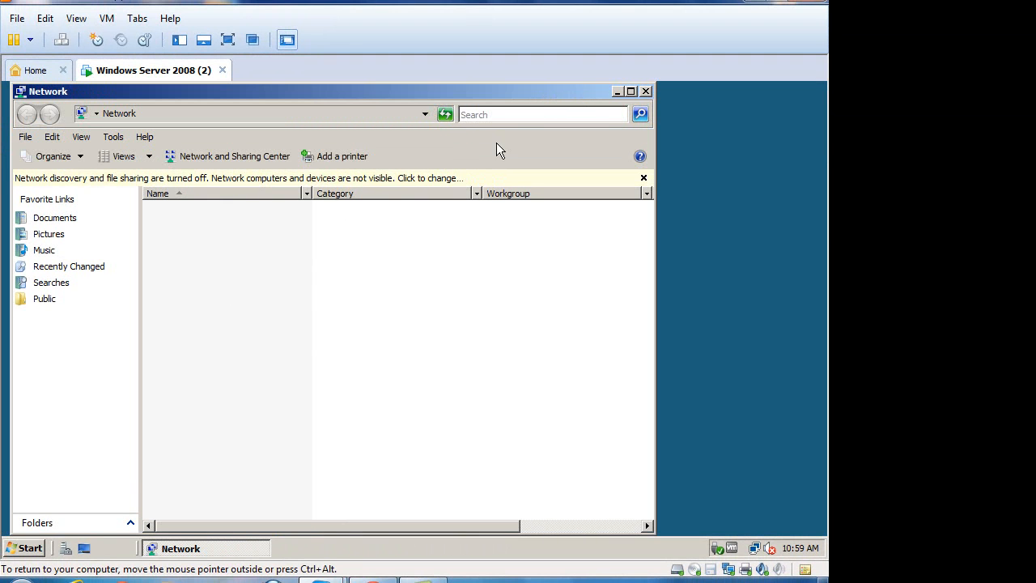
click(237, 159)
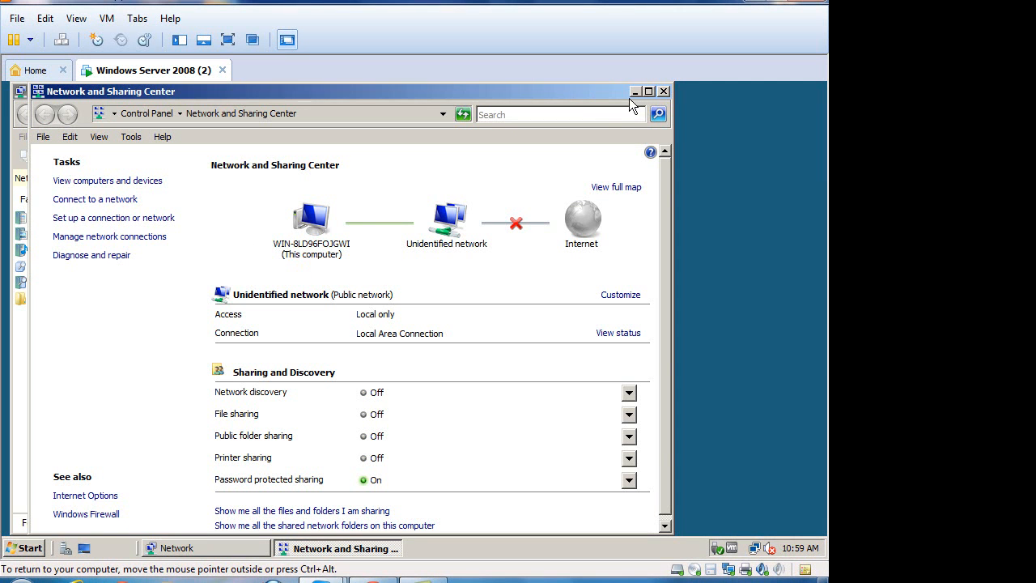
click(663, 92)
click(647, 90)
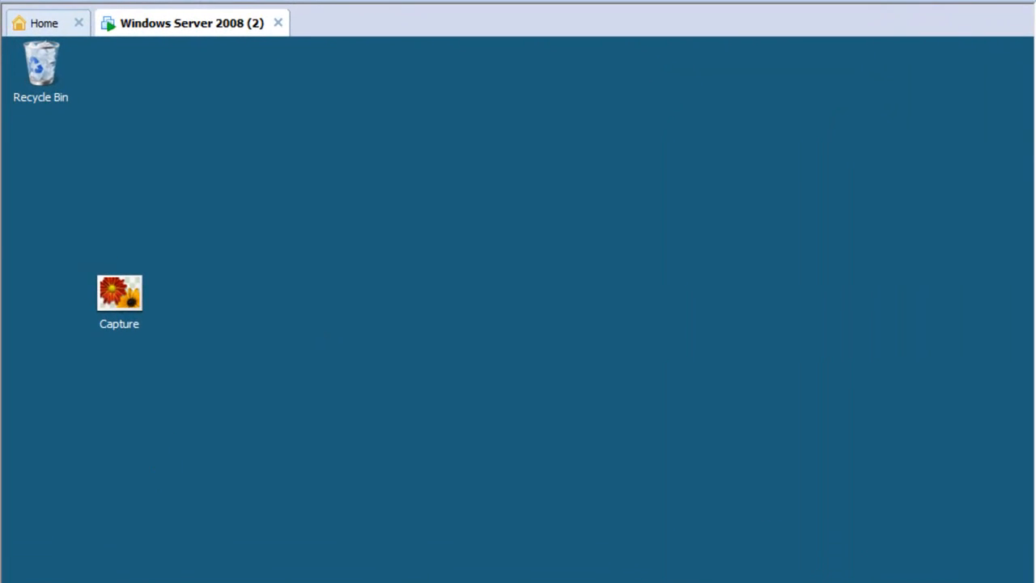
Reopen the guest's Network window and bring up the Network and Sharing Center from it
click(31, 582)
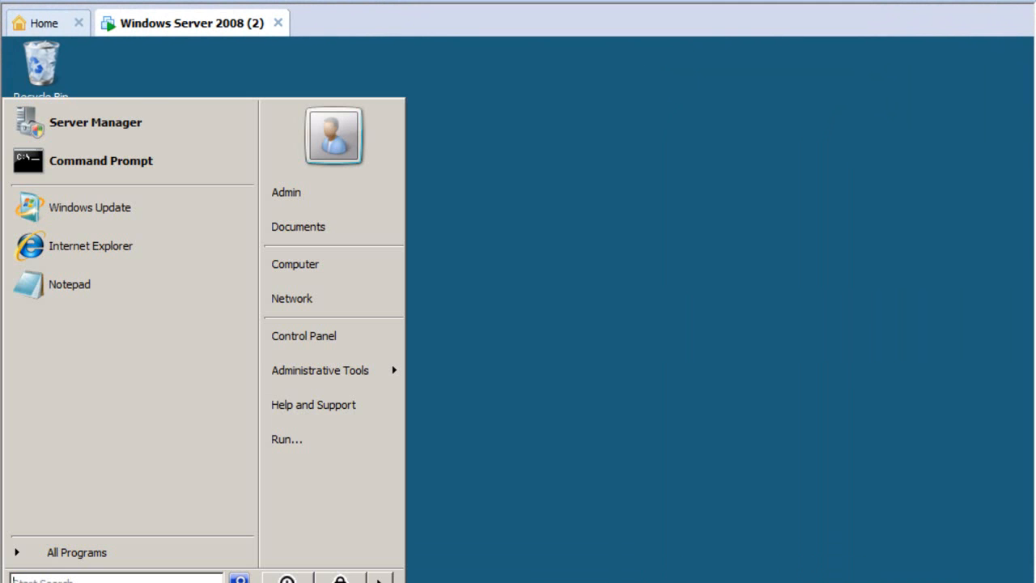
click(339, 305)
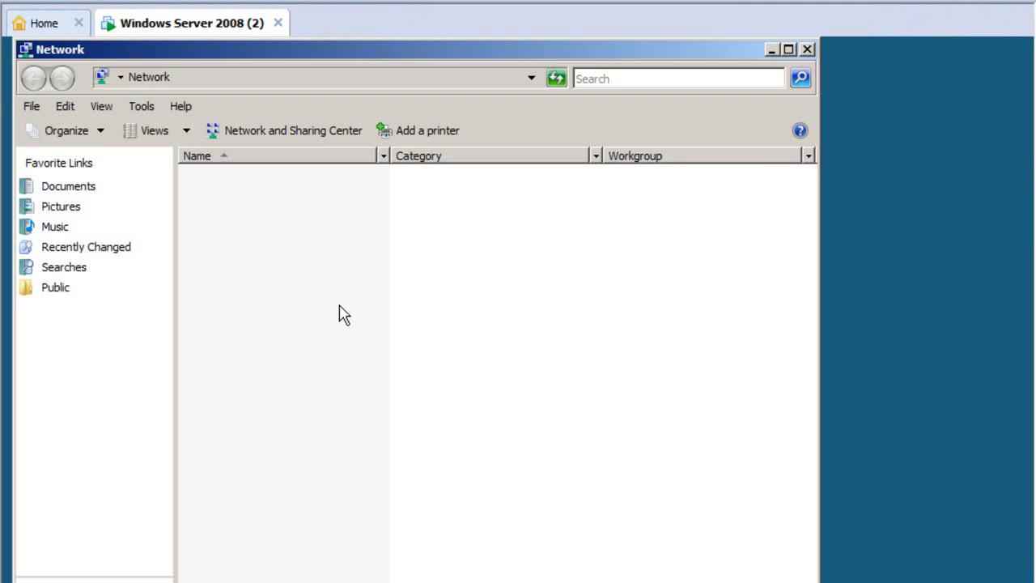
click(313, 133)
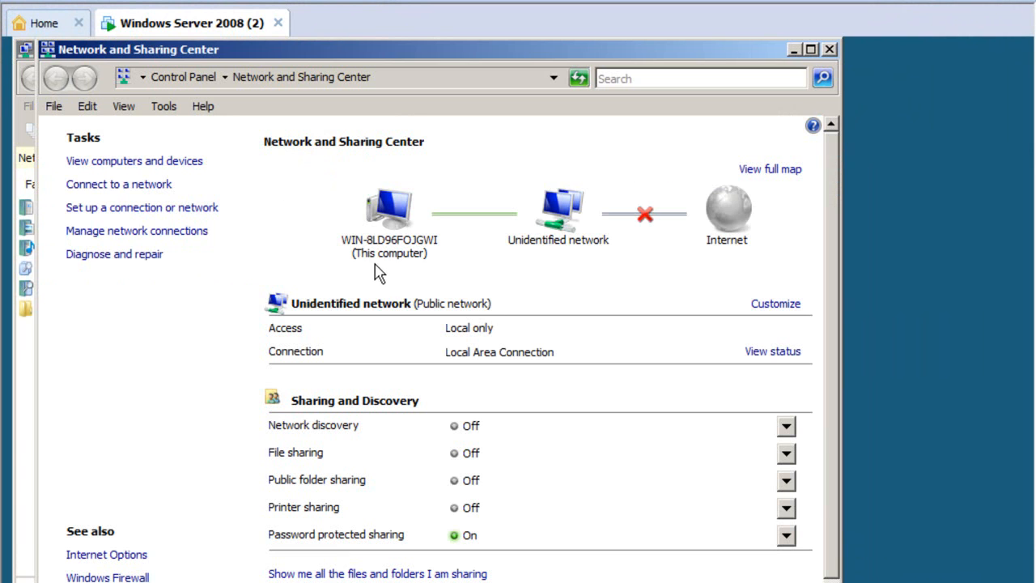
Open the Internet Protocol Version 4 (TCP/IPv4) properties of the guest's Local Area Connection, allowing the permission request
click(151, 234)
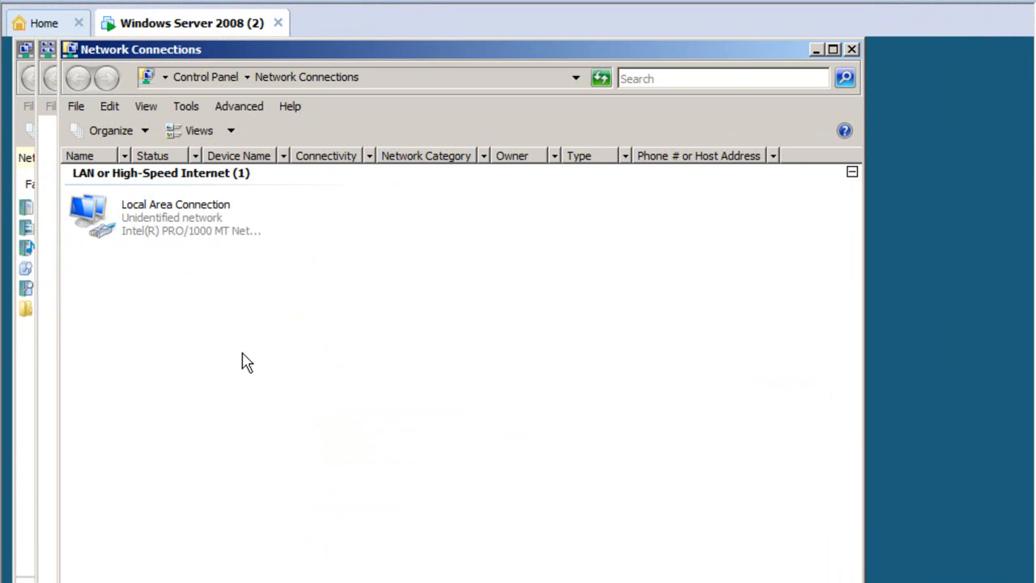
right_click(165, 227)
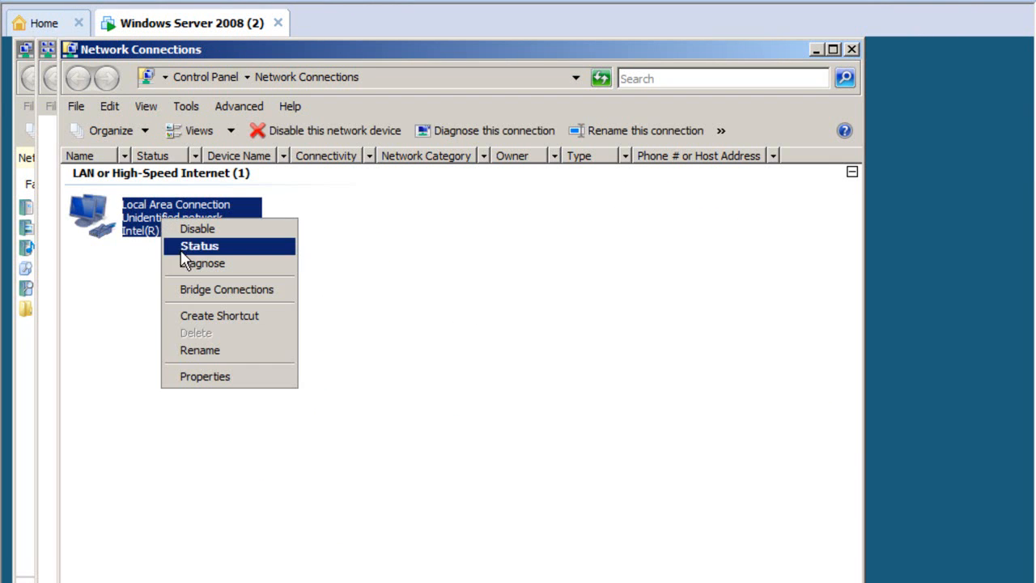
click(202, 376)
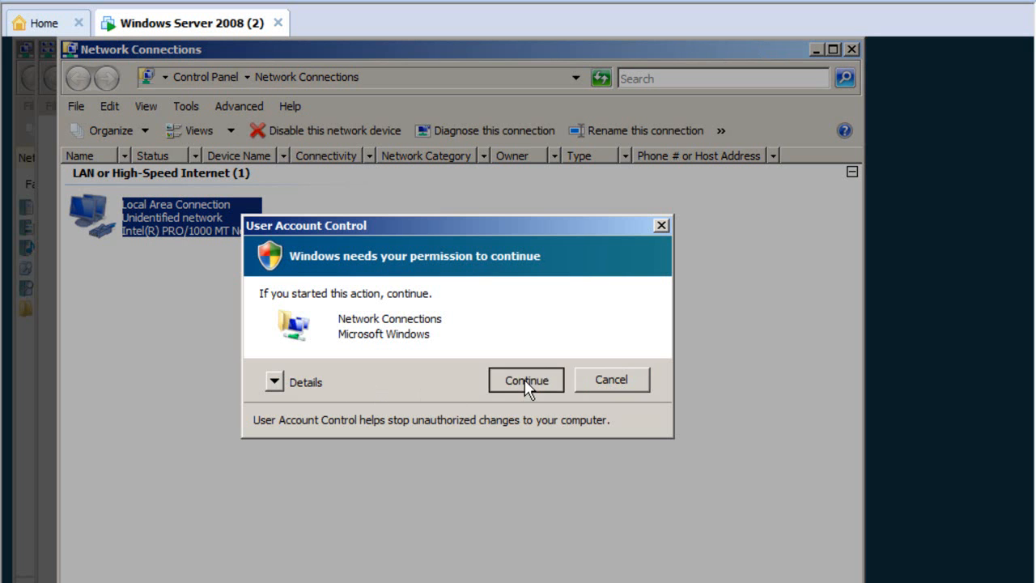
click(525, 390)
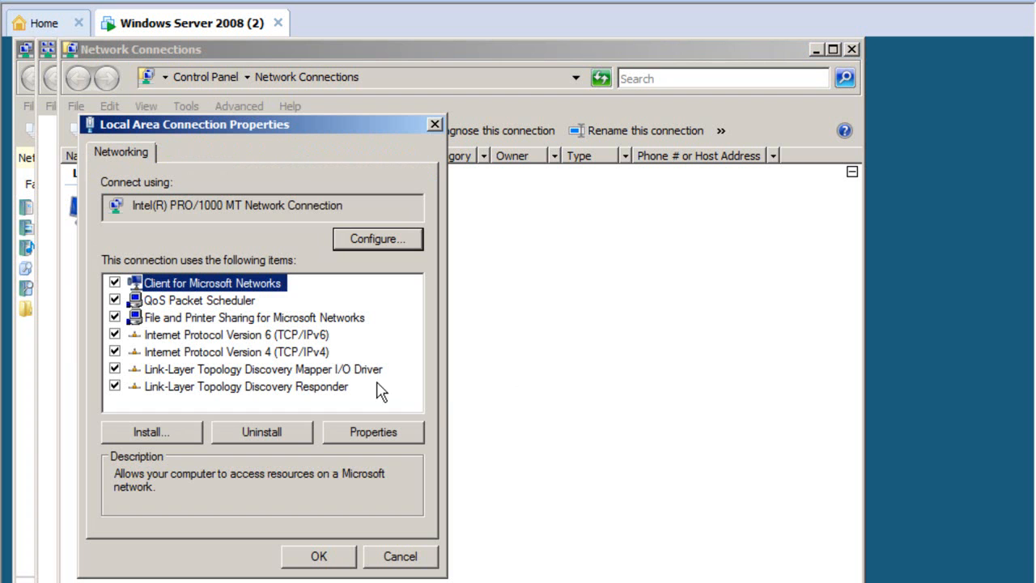
click(323, 354)
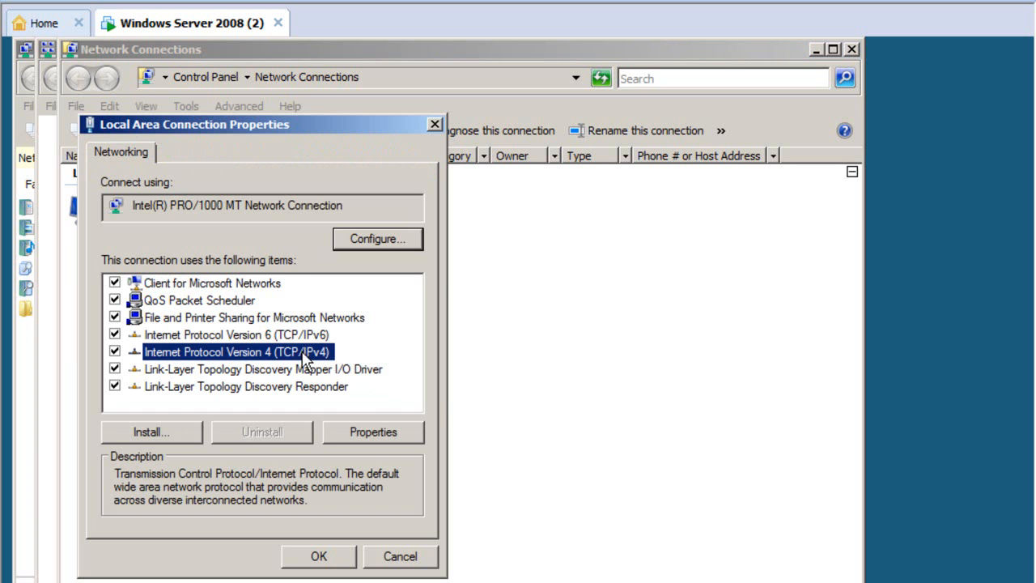
click(387, 431)
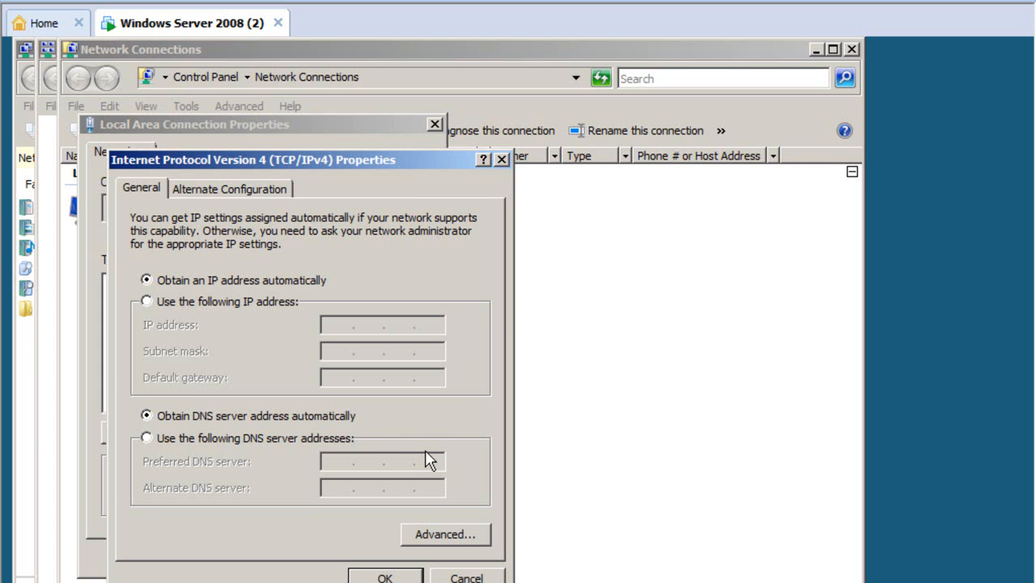
Switch the connection to a manual IP address and enter 10.1.1.1 with the default subnet mask 255.0.0.0
click(147, 303)
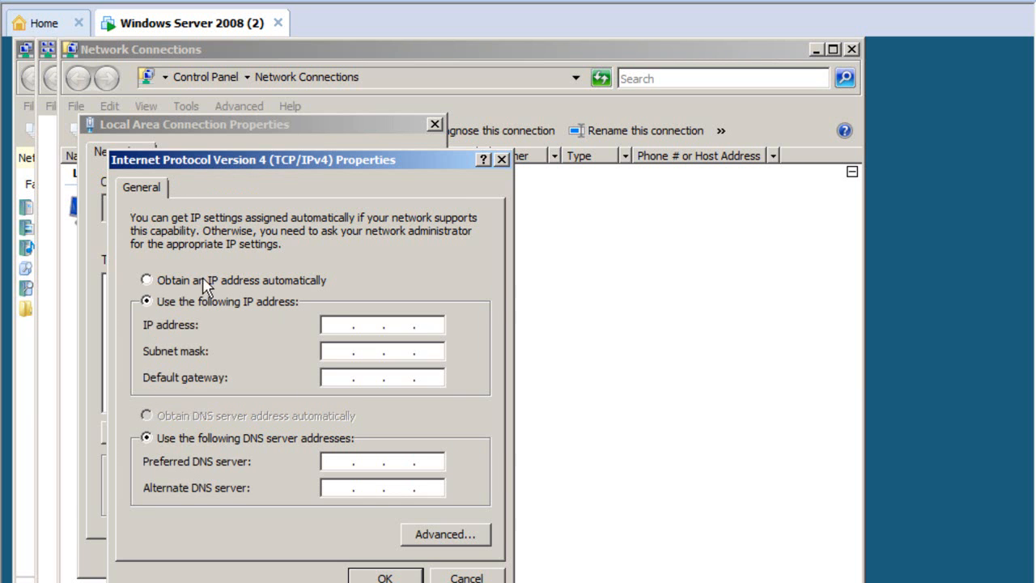
click(333, 325)
key(Right)
key(Right)
key(Right)
drag(336, 161, 376, 113)
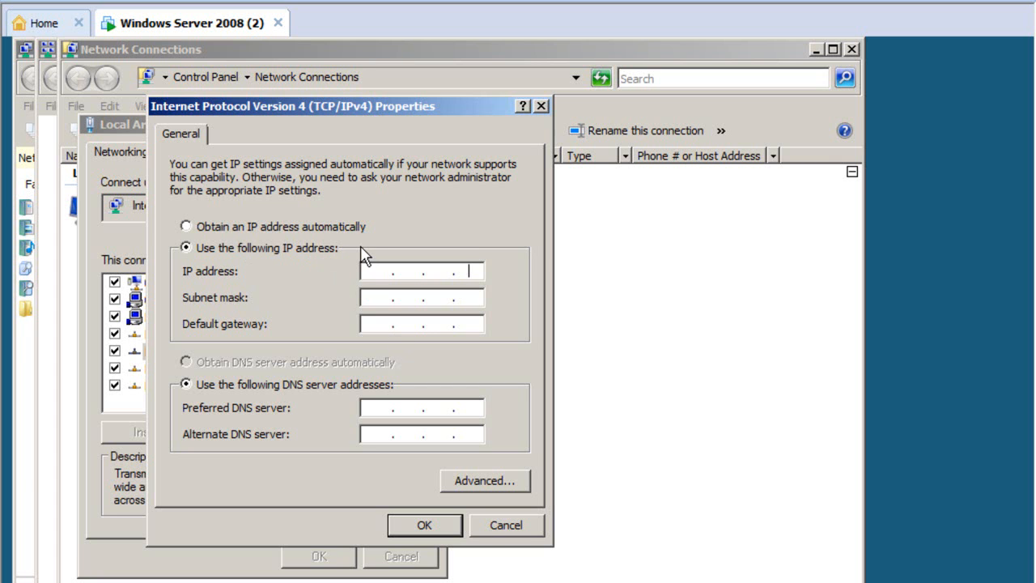
text(10)
key(BackSpace)
key(BackSpace)
text(10 . 1 . 1 . 1)
key(Tab)
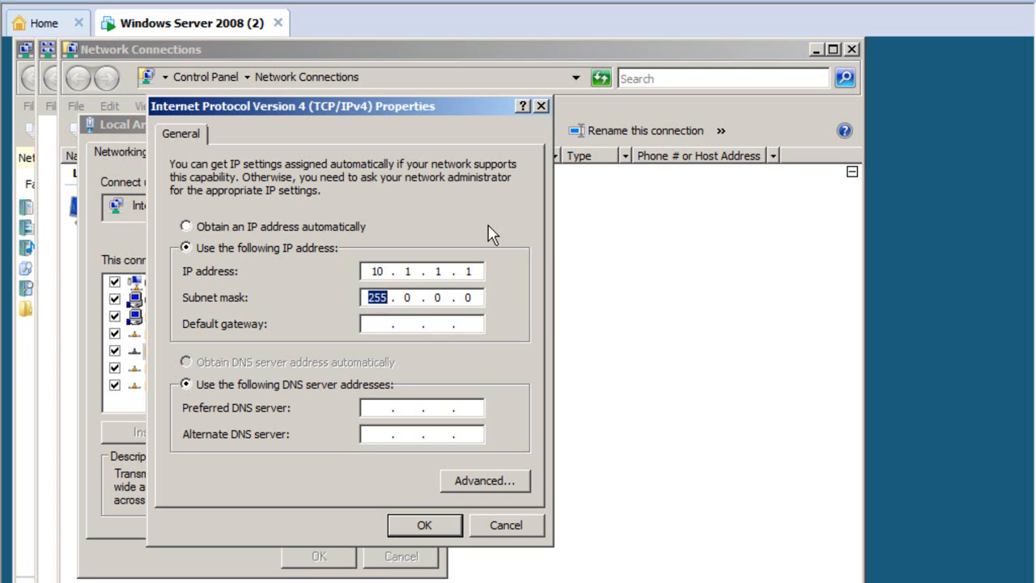
Apply the static IPv4 settings to the Local Area Connection and close all of the guest's open network windows
click(374, 324)
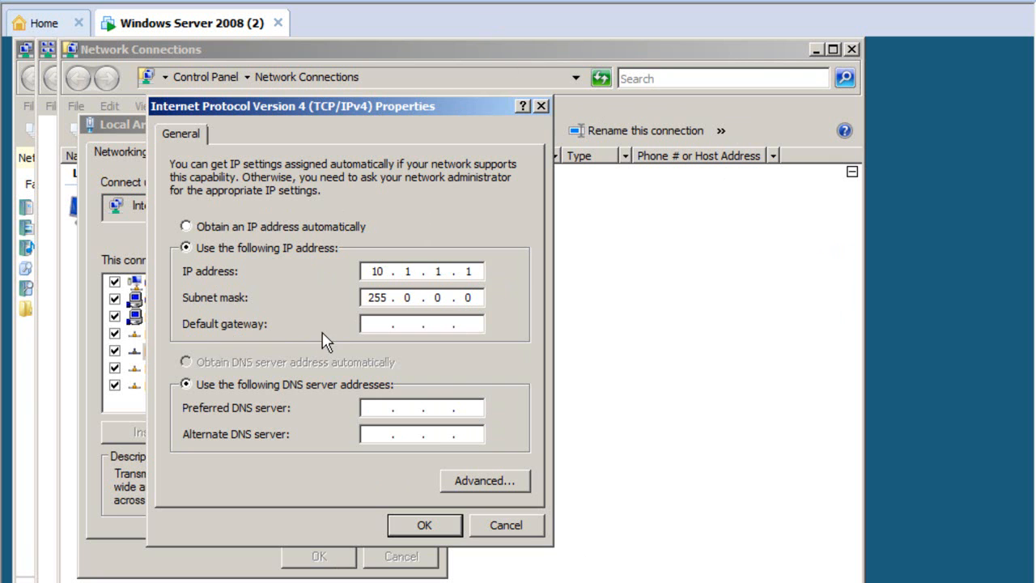
text(10.1.1.1)
click(433, 528)
click(323, 557)
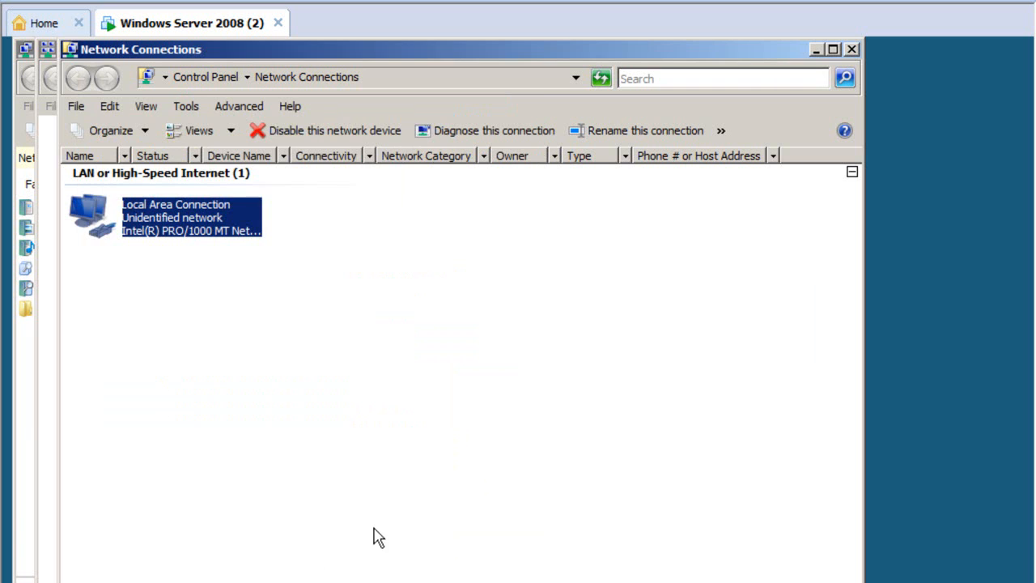
click(853, 49)
click(823, 48)
click(807, 50)
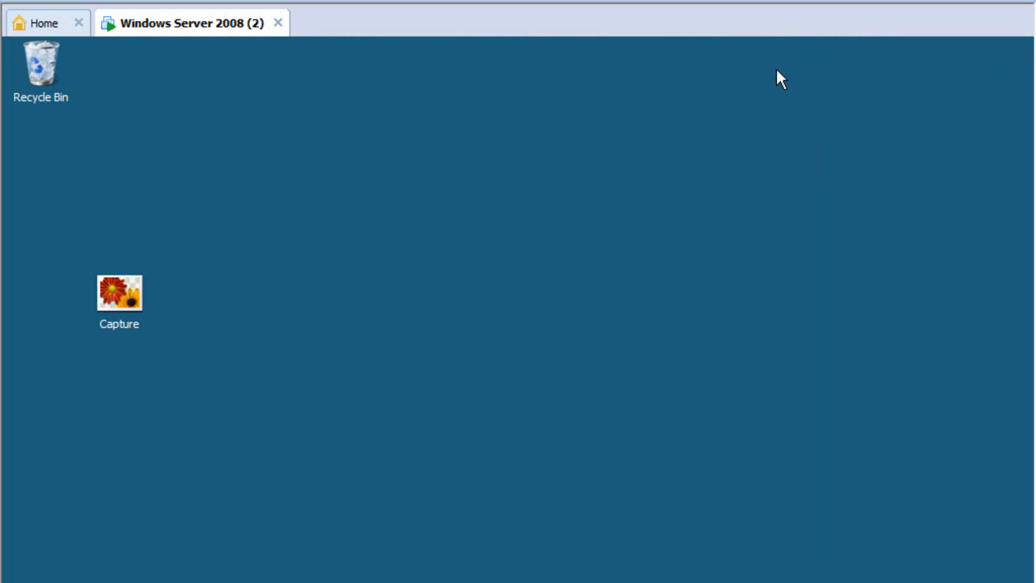
Open a Command Prompt in the guest and run ipconfig to check the adapter's IP configuration
key(super)
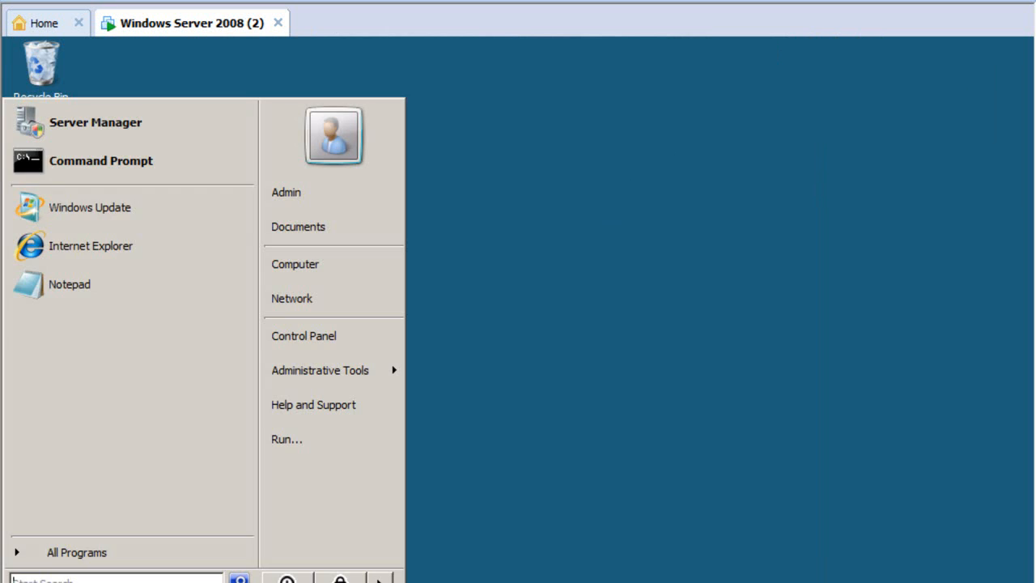
click(153, 166)
text(ipconfig)
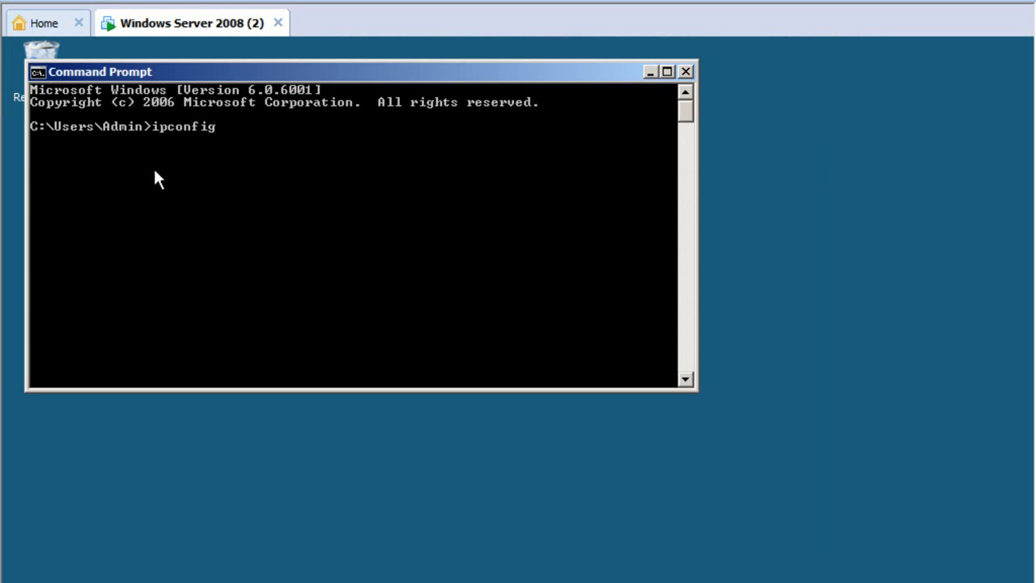
key(Return)
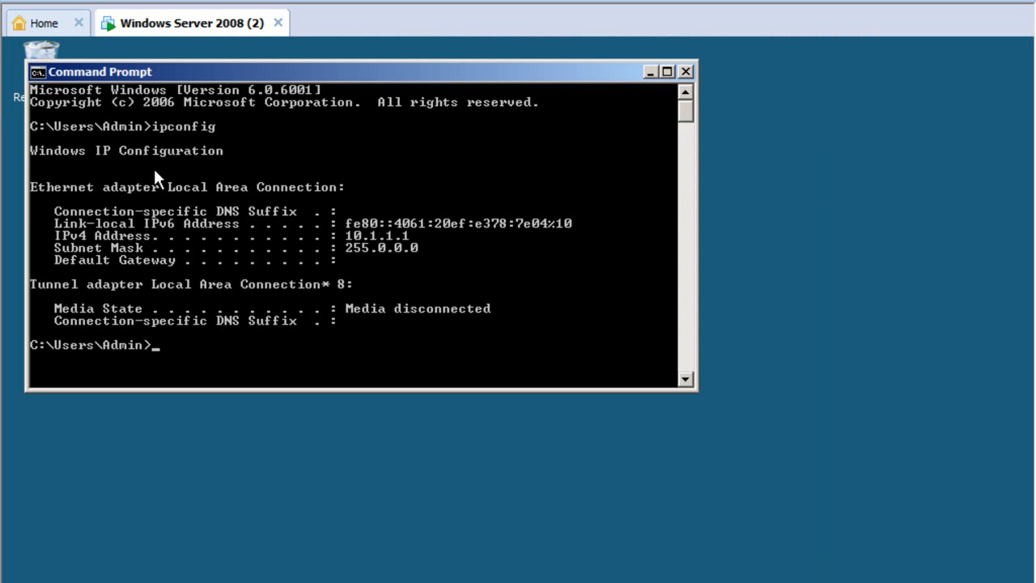
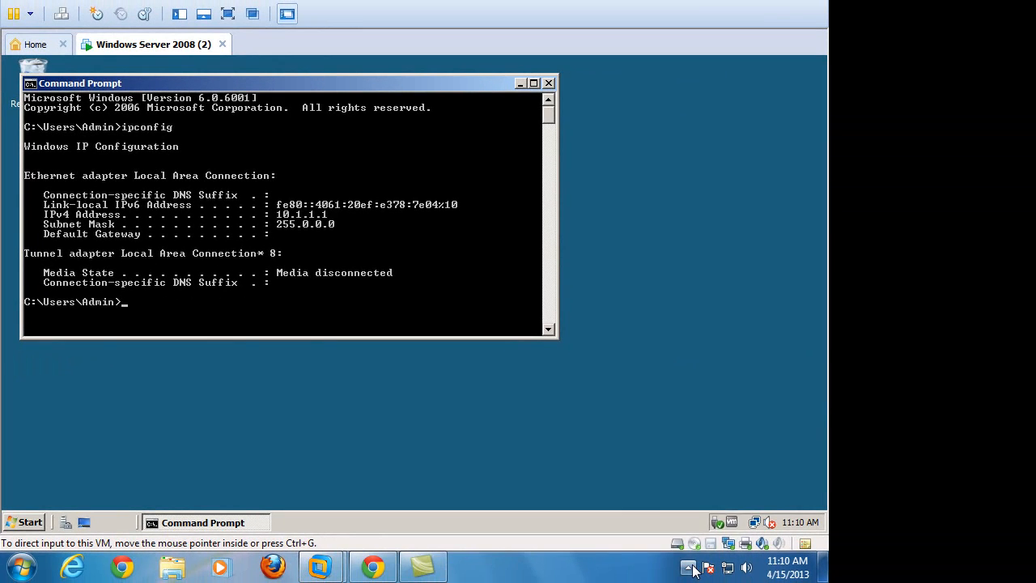
click(690, 567)
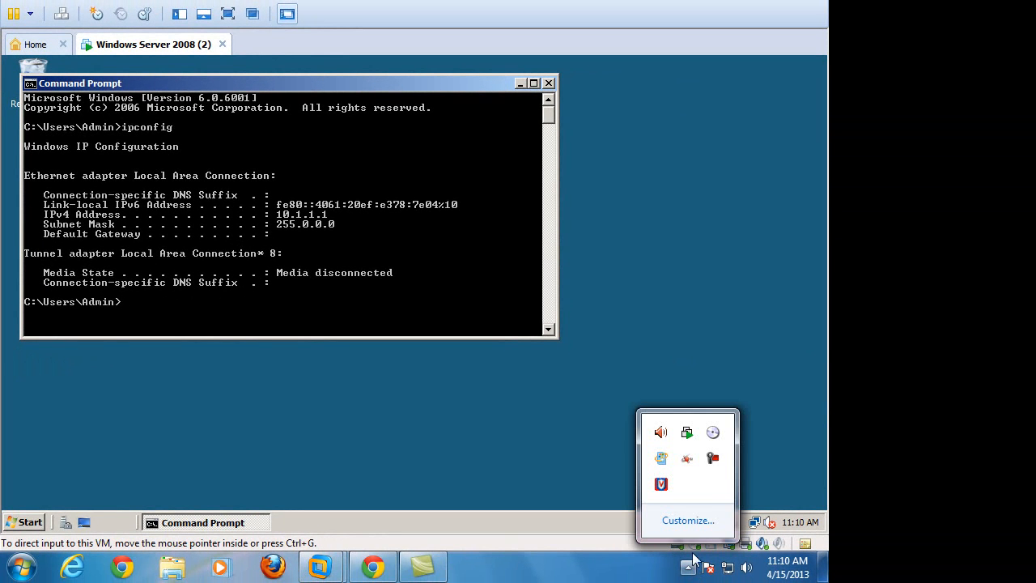
right_click(711, 460)
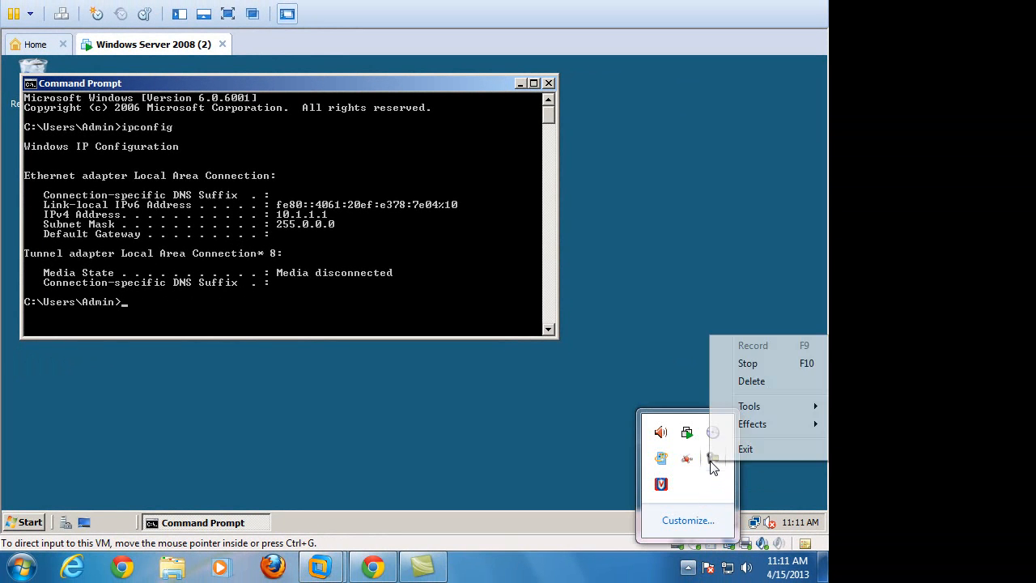